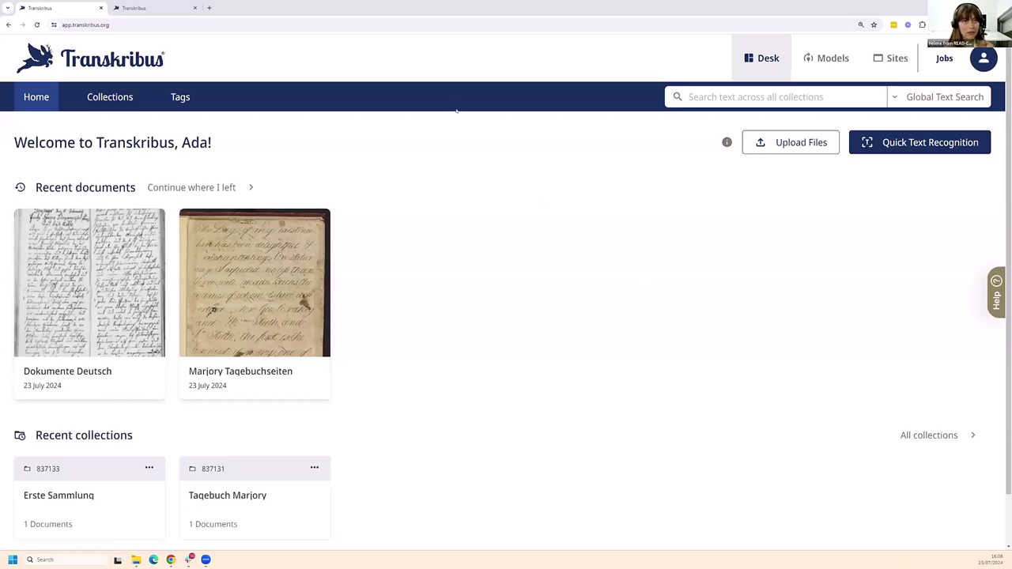
# Step: Open the overview of all collections
pyautogui.click(114, 25)
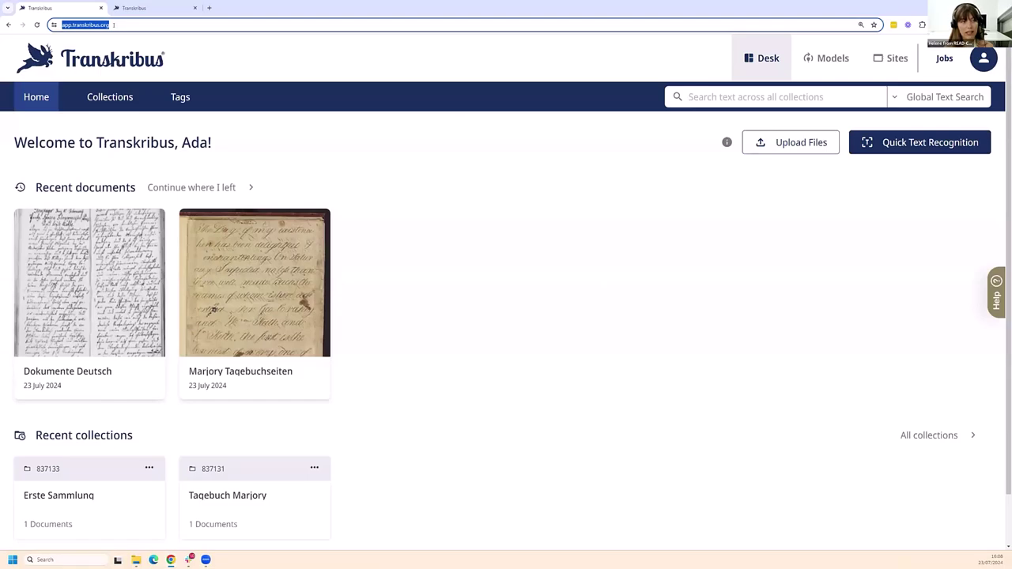
pyautogui.click(432, 167)
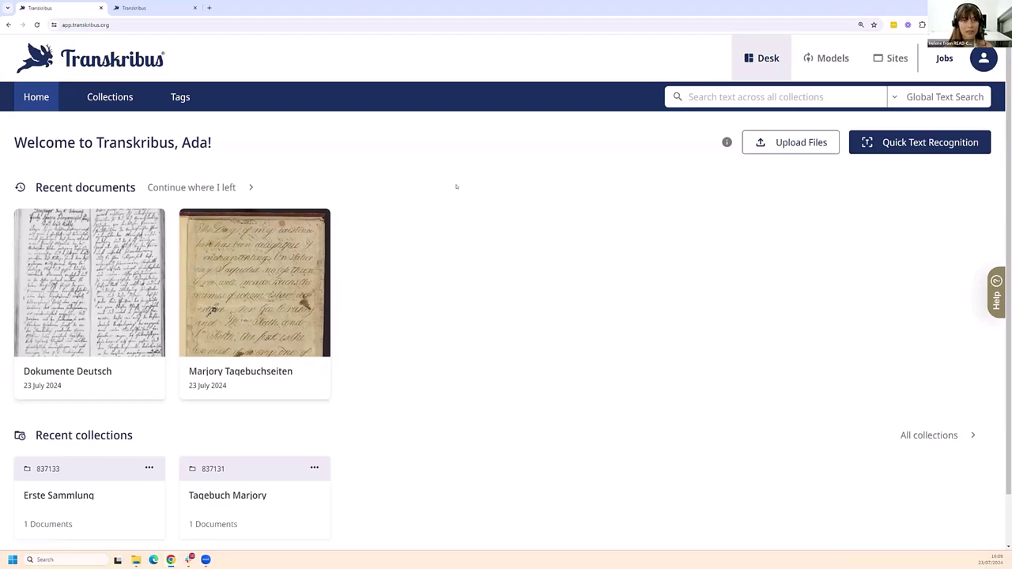
pyautogui.click(122, 101)
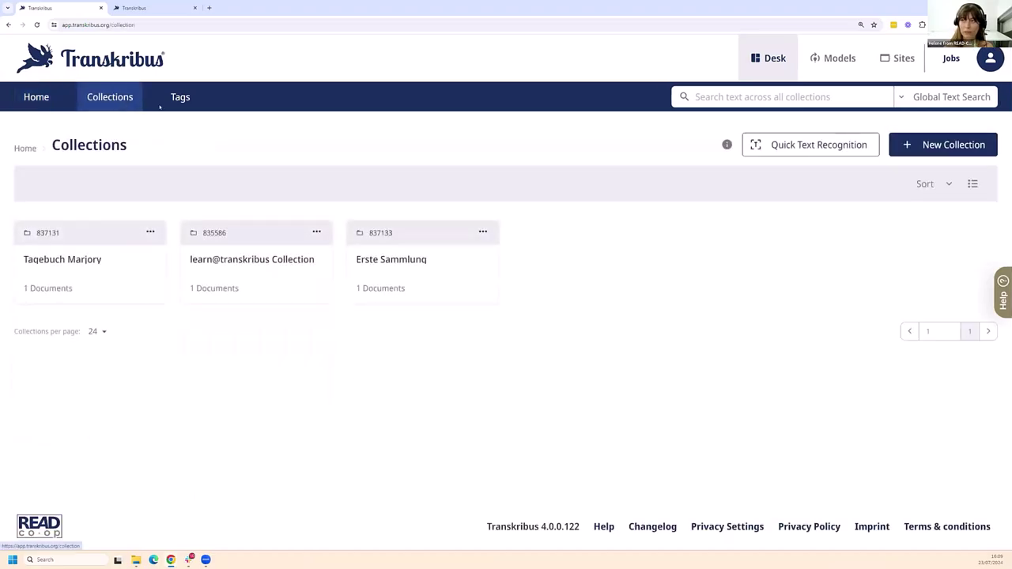
# Step: Switch the interface language to German in the account settings
pyautogui.click(988, 59)
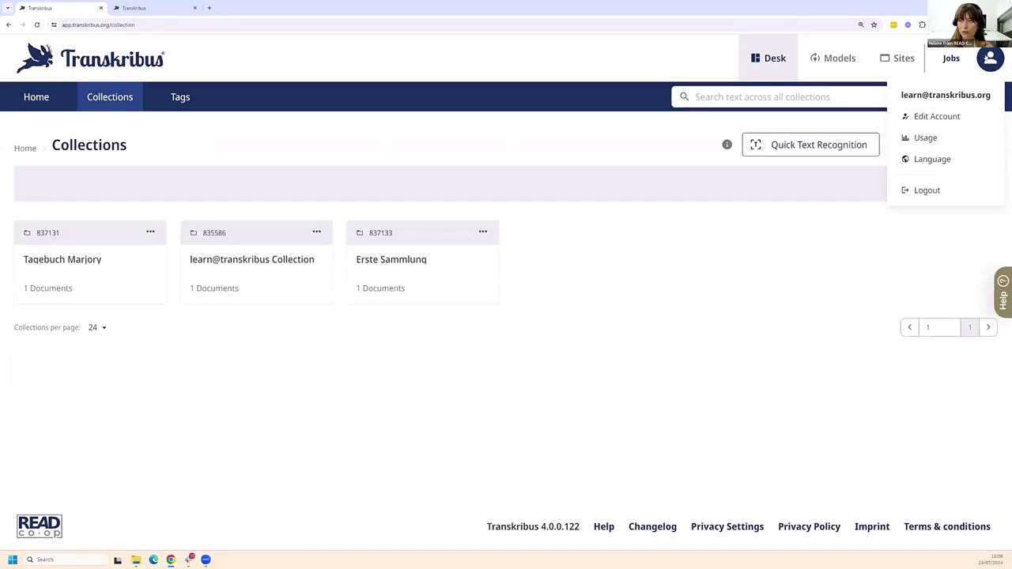
pyautogui.click(941, 159)
pyautogui.click(947, 202)
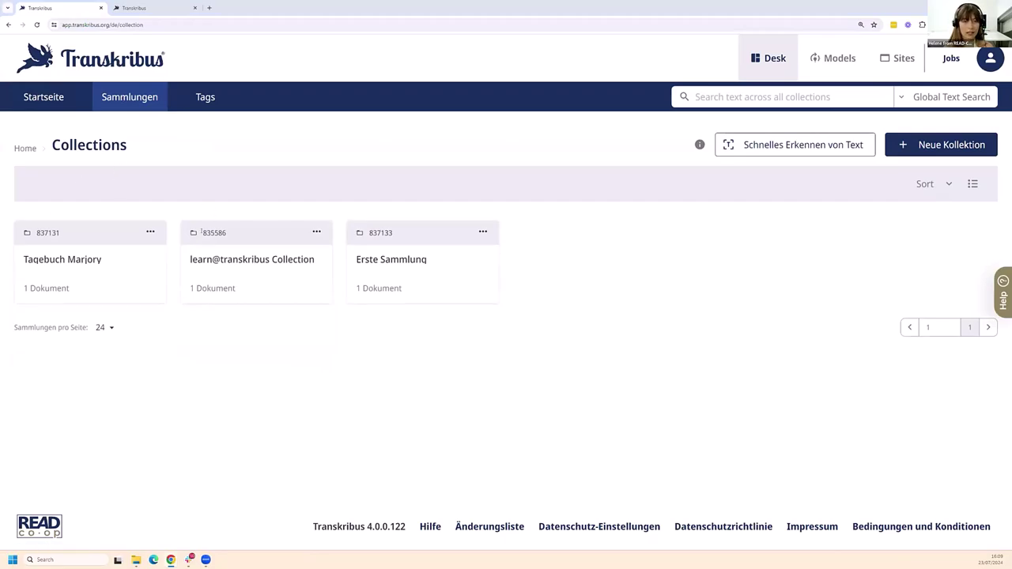
# Step: Browse the Tagebuch Marjory collection and its Marjory Tagebuchseiten document, going back to the overview and reopening both to examine the collection, document and page levels
pyautogui.click(112, 268)
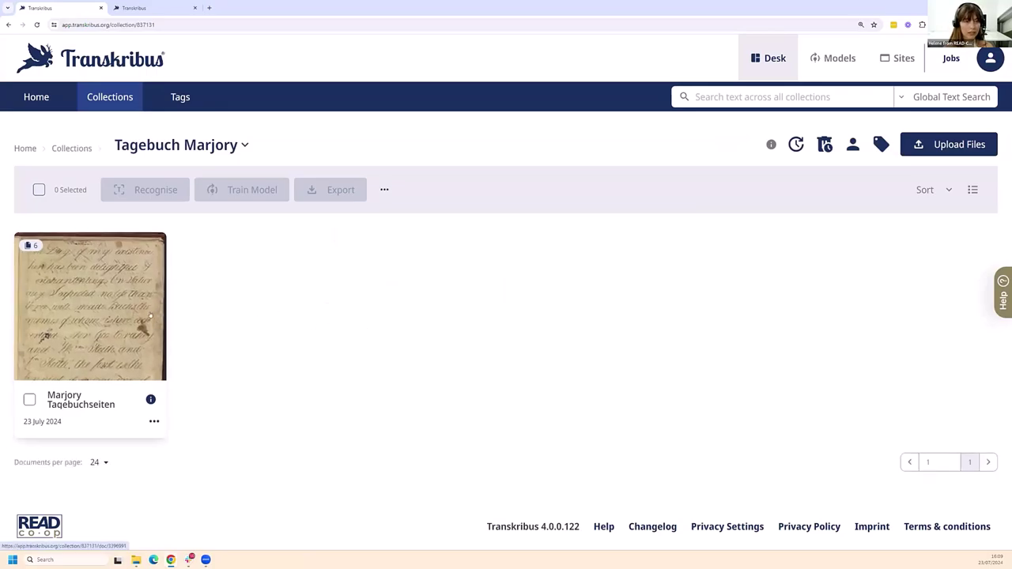
pyautogui.click(150, 316)
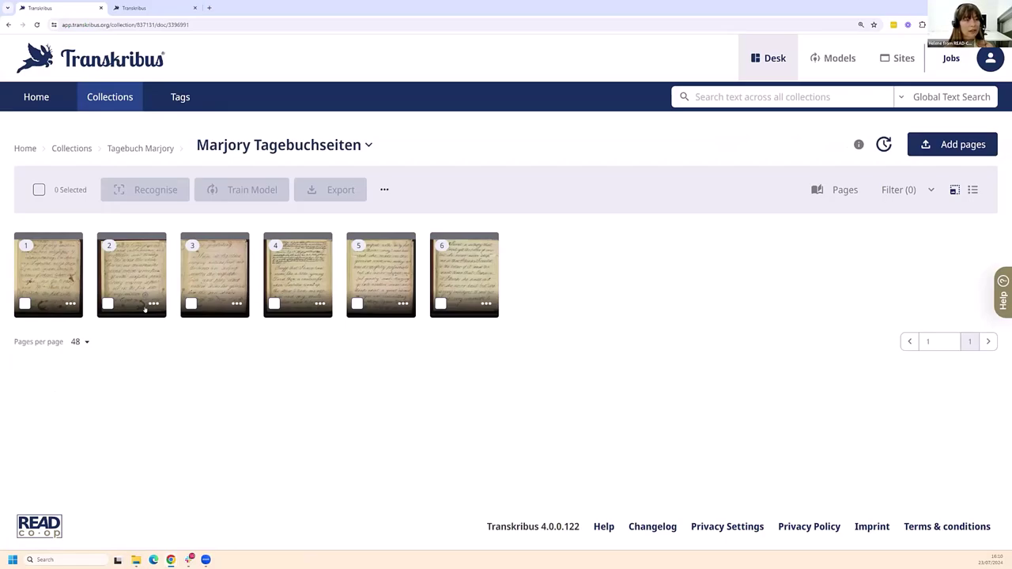
pyautogui.click(139, 147)
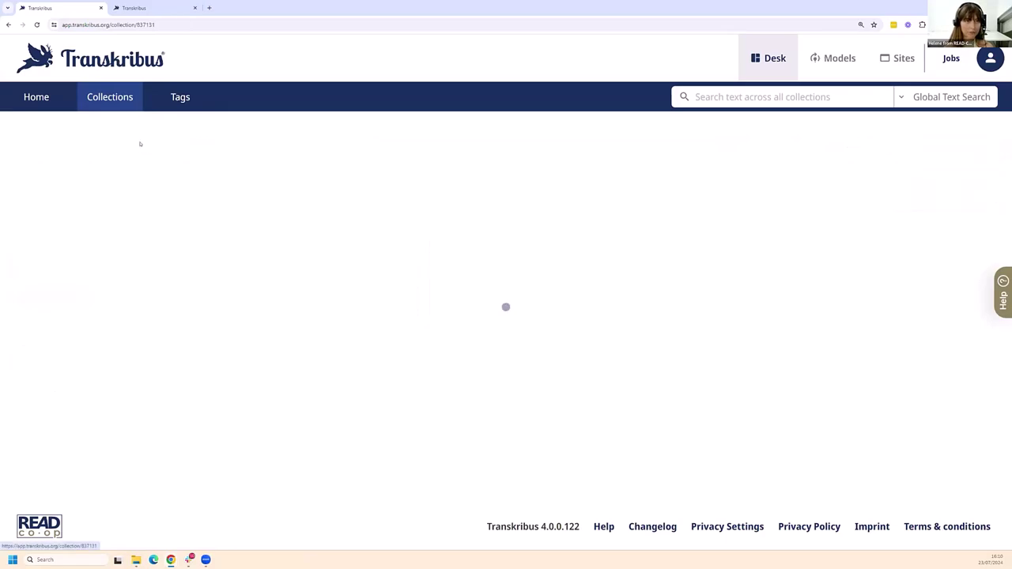
pyautogui.click(79, 148)
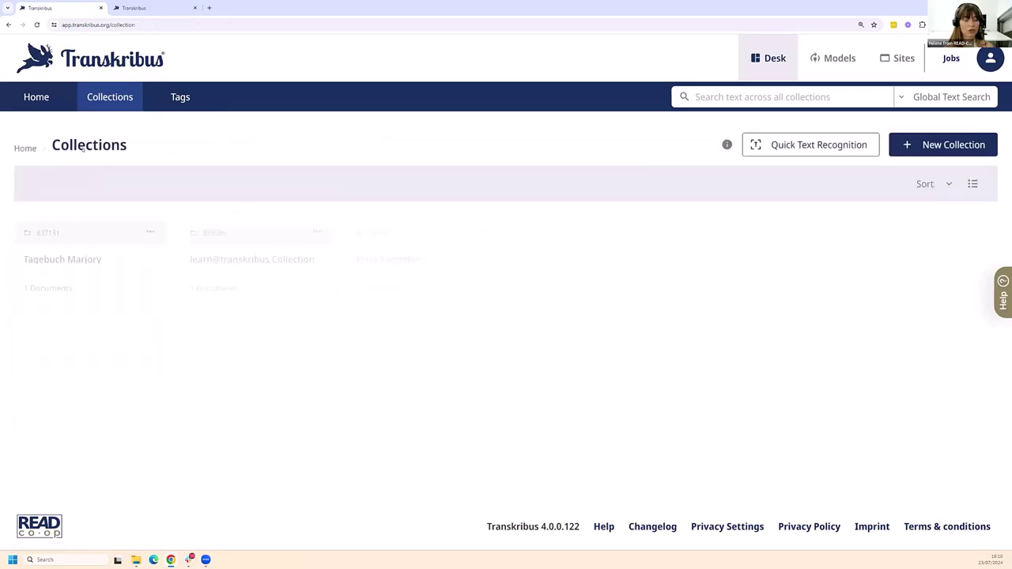
pyautogui.click(96, 282)
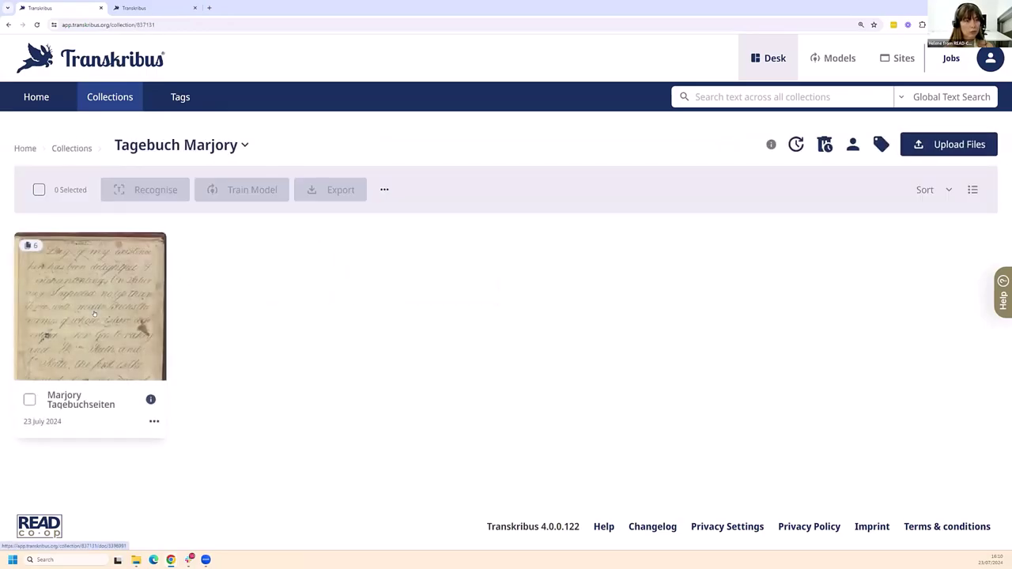
pyautogui.click(92, 310)
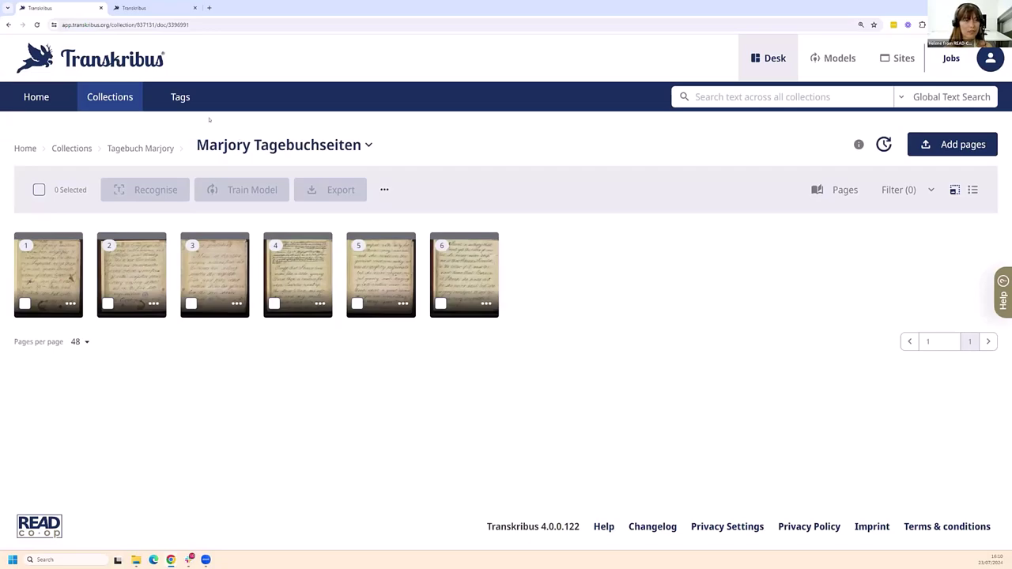
# Step: Create a new collection named Transkribus Webinar from the collections overview
pyautogui.click(119, 96)
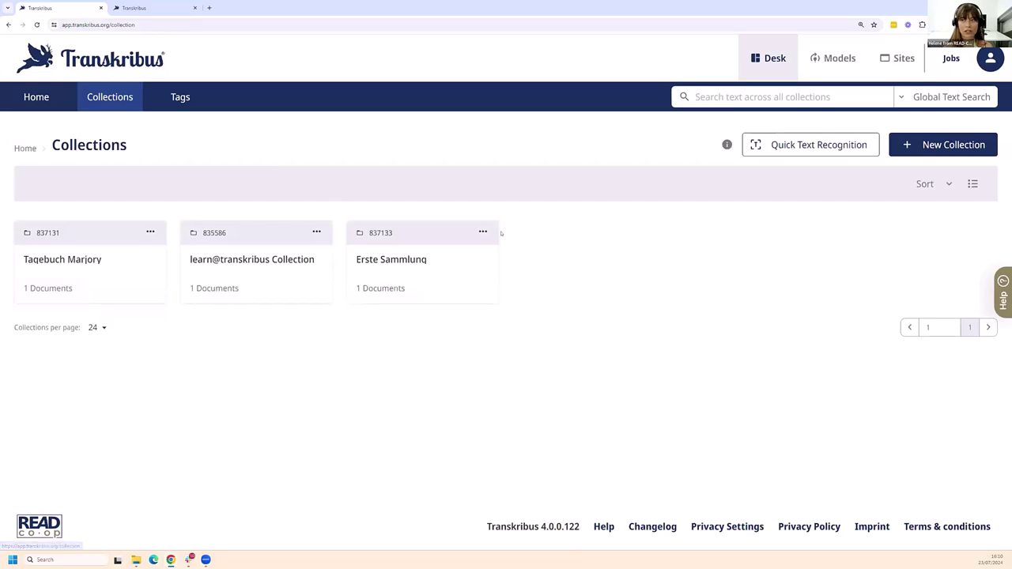
pyautogui.click(941, 150)
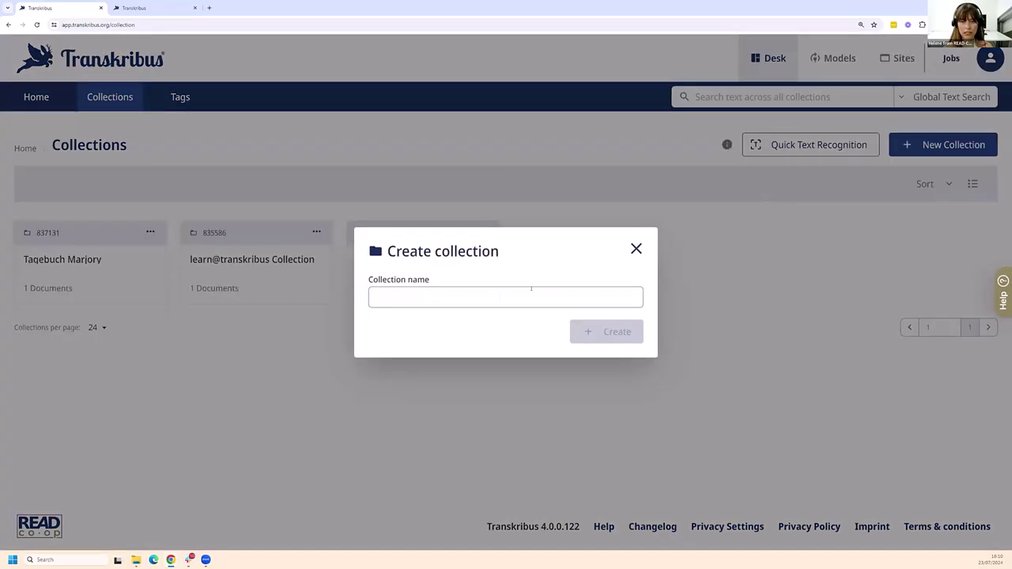
pyautogui.click(527, 294)
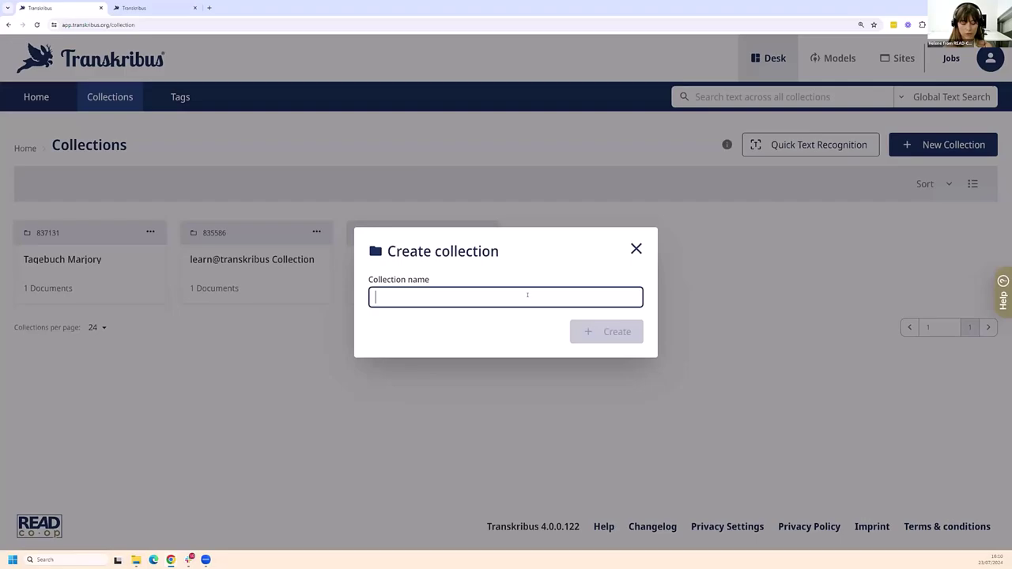
pyautogui.write('Transkribus Webinar')
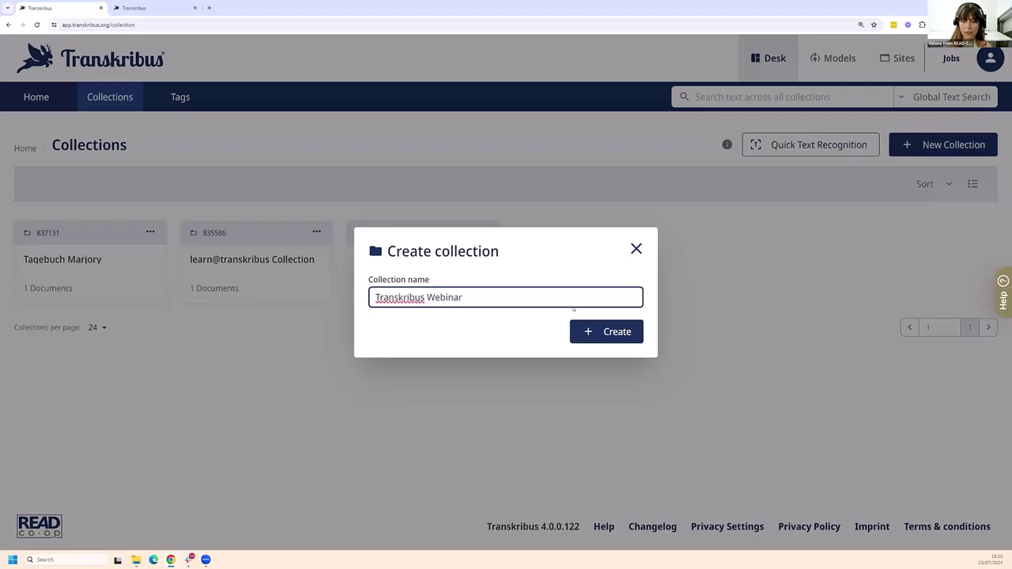
pyautogui.click(579, 333)
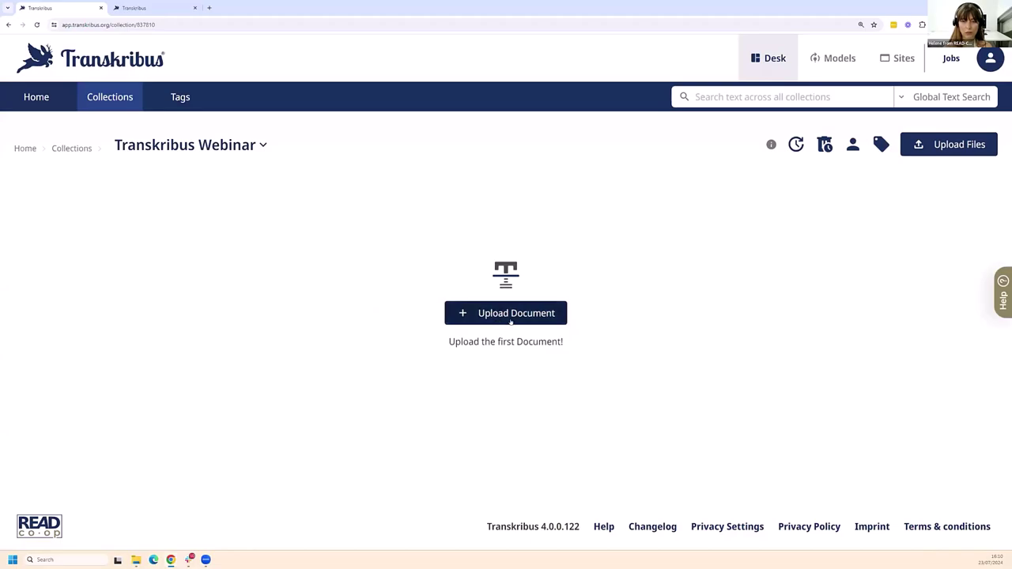
# Step: Start a document upload in the new collection and add all six images from the Dokumente Deutsch folder, leaving out the Tagebuch subfolder
pyautogui.click(511, 321)
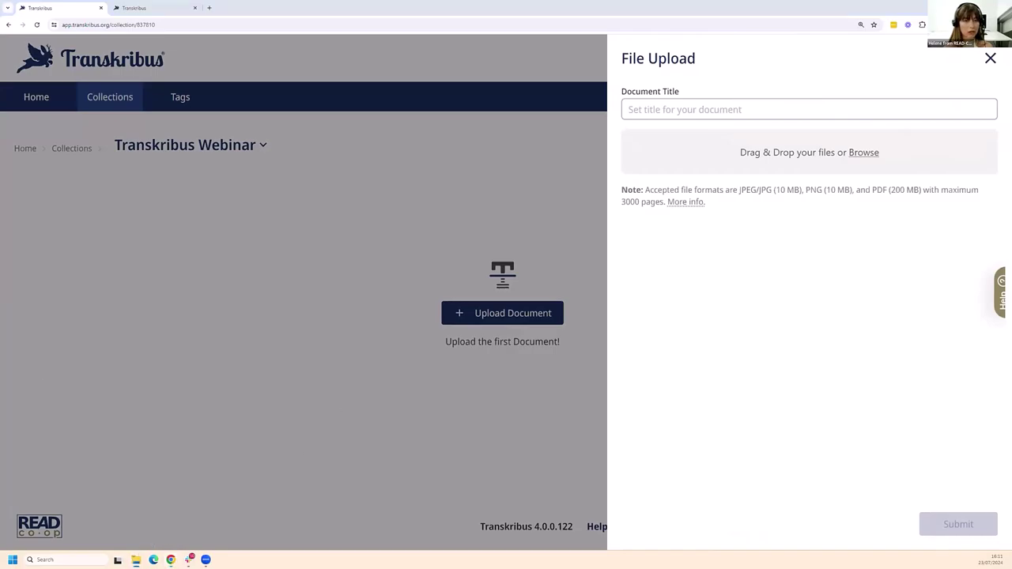
pyautogui.hotkey('alt', 'Tab')
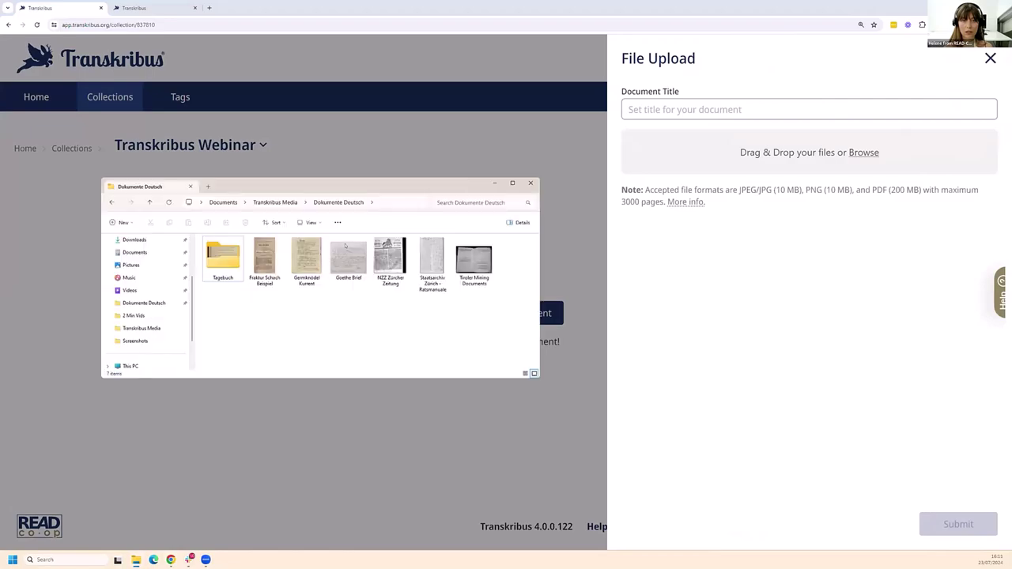
pyautogui.click(265, 259)
pyautogui.keyDown('shift'); pyautogui.click(482, 270); pyautogui.keyUp('shift')
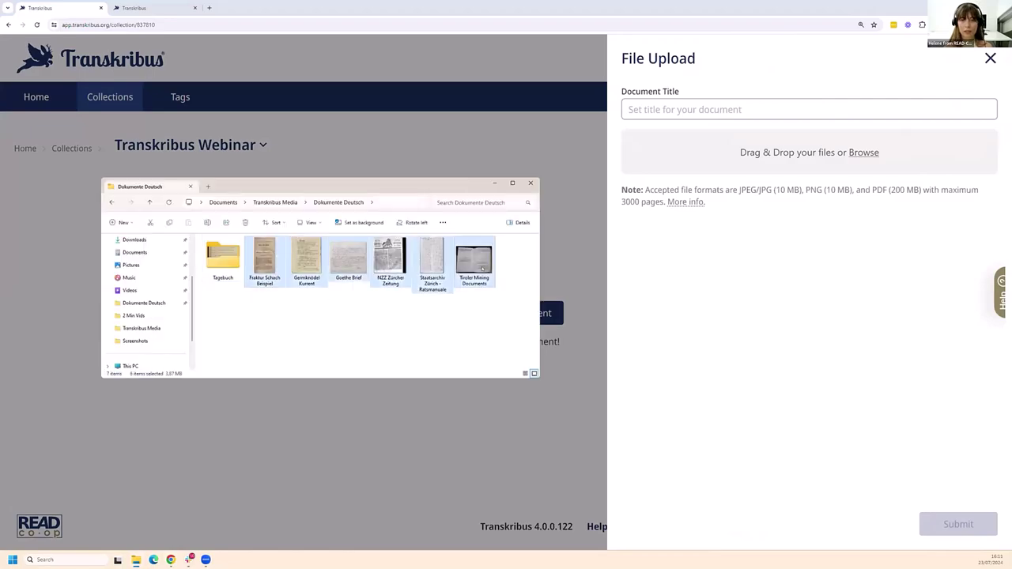
pyautogui.moveTo(473, 269); pyautogui.dragTo(807, 174)
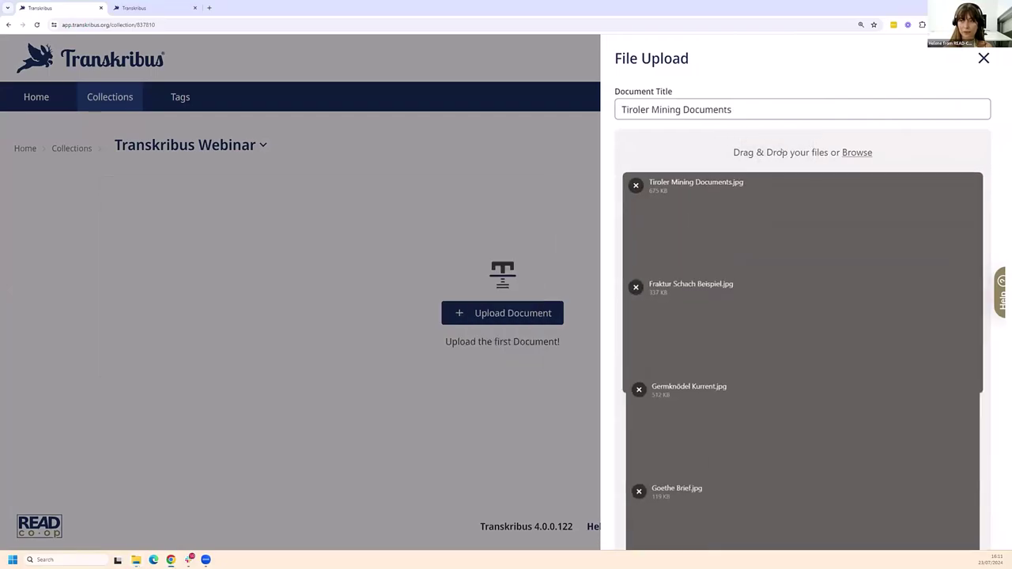
# Step: Replace the title of the document being uploaded with Deutsche Texte
pyautogui.moveTo(751, 109); pyautogui.dragTo(603, 110)
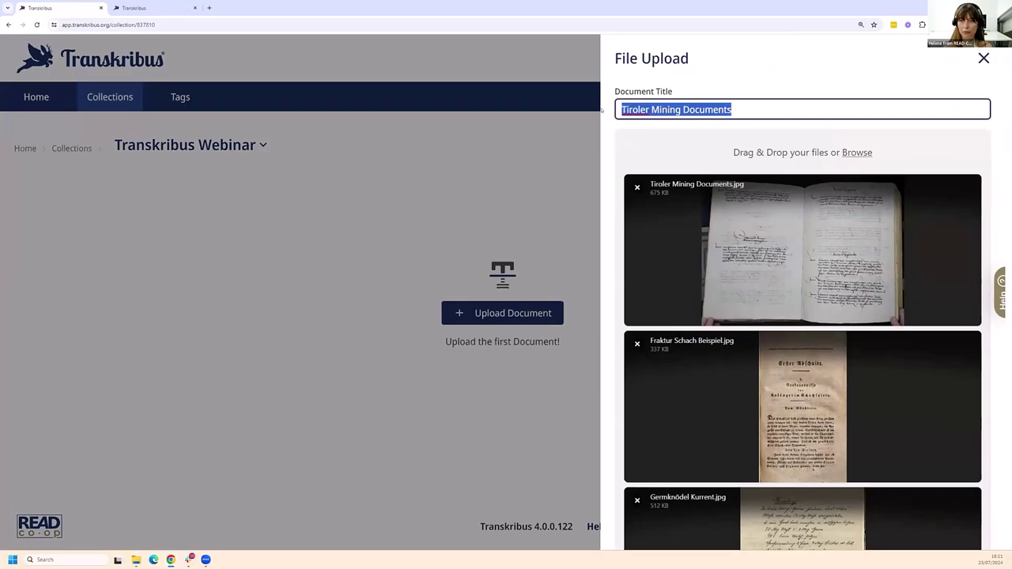
pyautogui.scroll(-2, 837, 138)
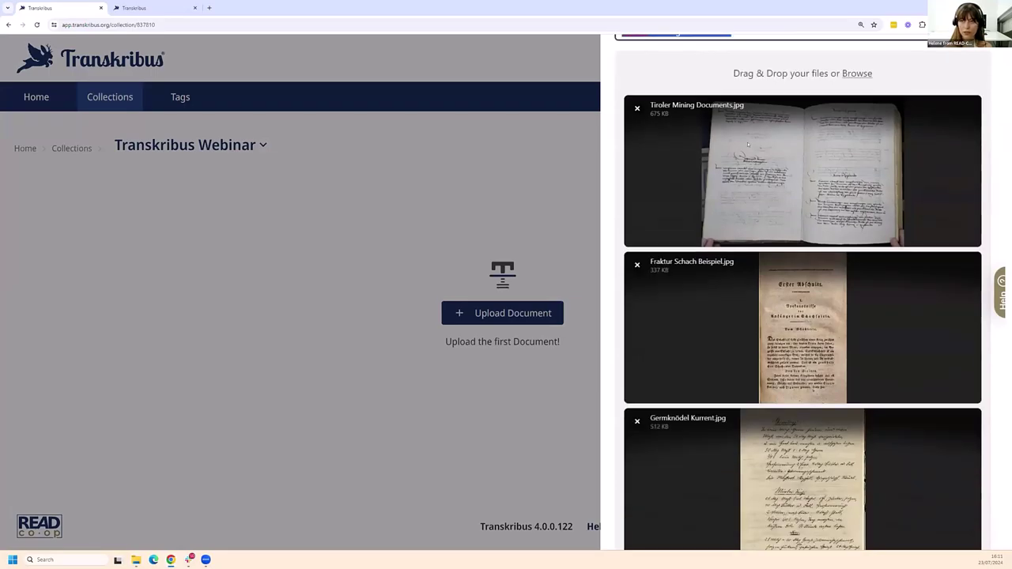
pyautogui.scroll(2, 841, 304)
pyautogui.scroll(-3, 840, 345)
pyautogui.scroll(3, 806, 237)
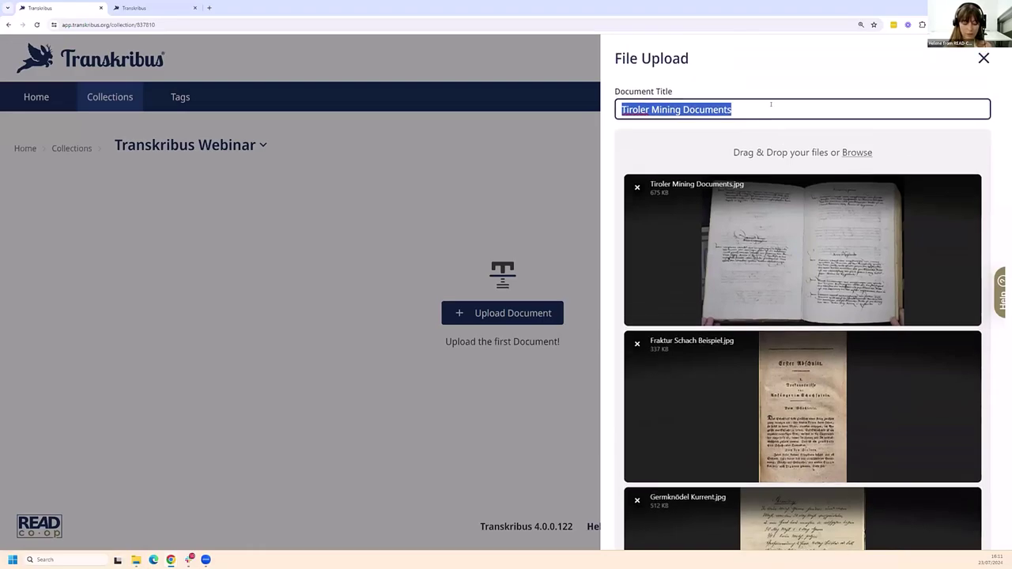
pyautogui.write('Deutsche TEx')
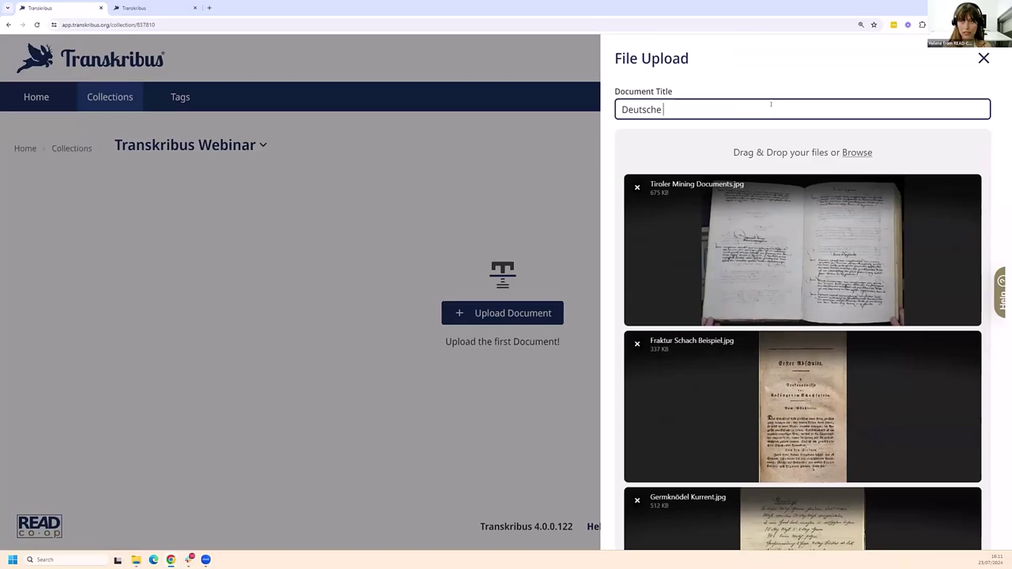
pyautogui.press('BackSpace')
pyautogui.press('BackSpace')
pyautogui.write('exte')
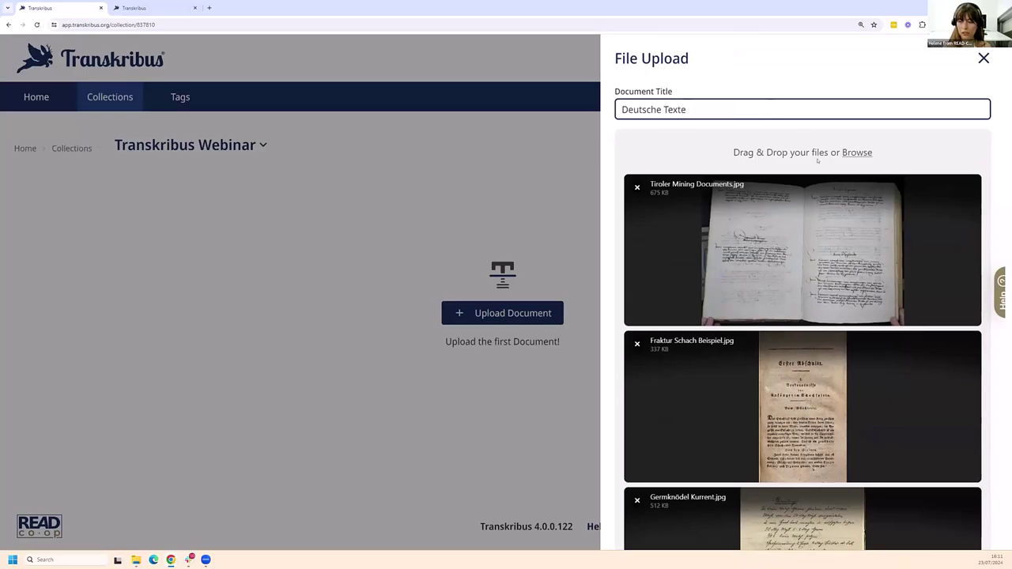
# Step: Submit the Deutsche Texte upload and check the upload status of its individual files
pyautogui.scroll(-1, 800, 333)
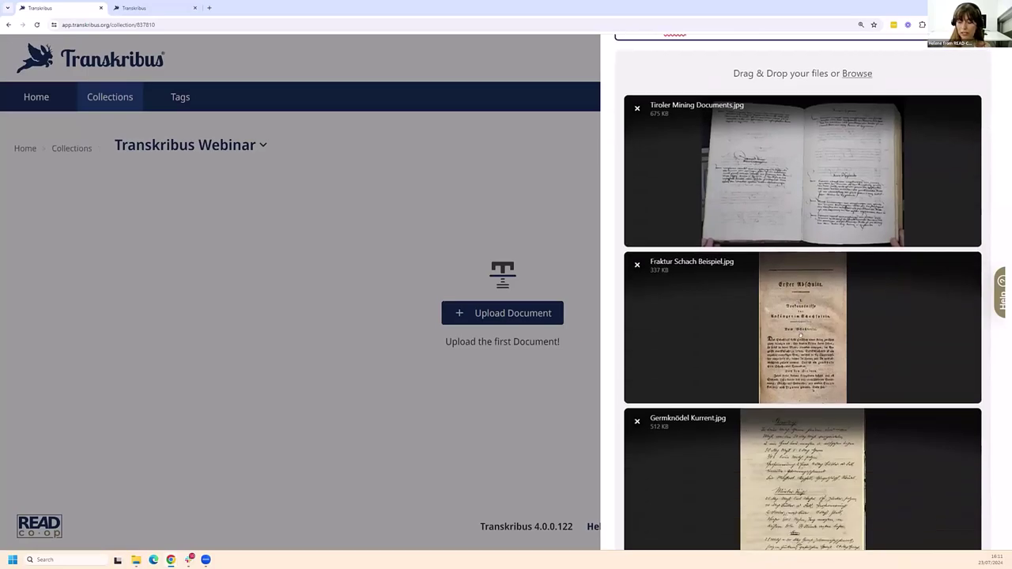
pyautogui.scroll(-3, 825, 311)
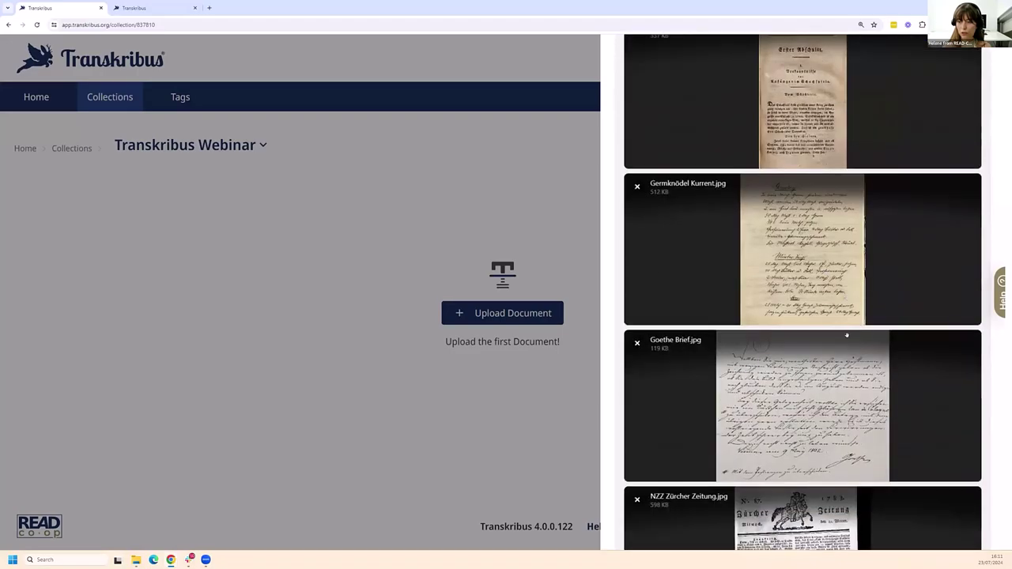
pyautogui.scroll(-4, 846, 335)
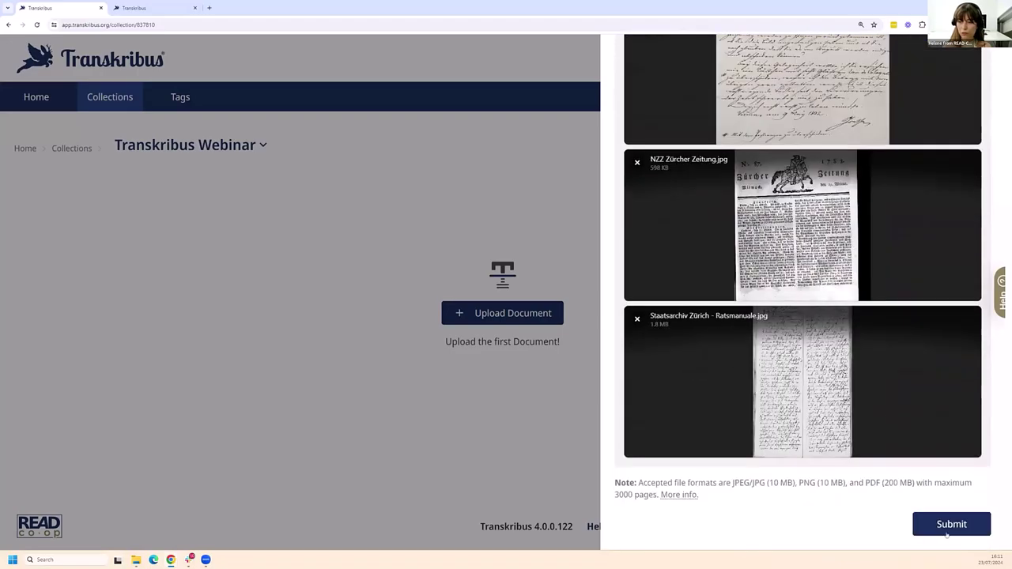
pyautogui.click(951, 526)
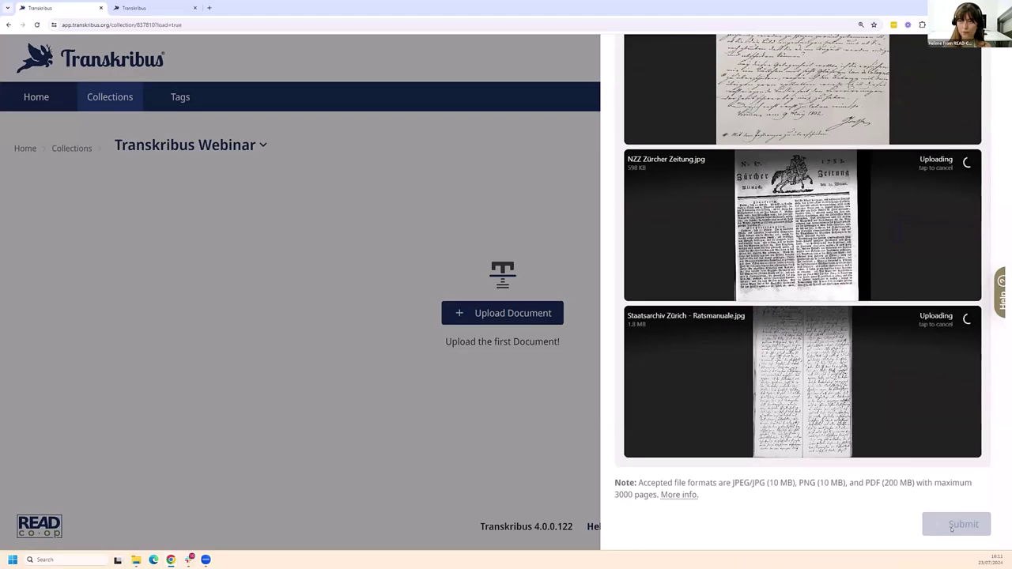
pyautogui.scroll(10, 941, 479)
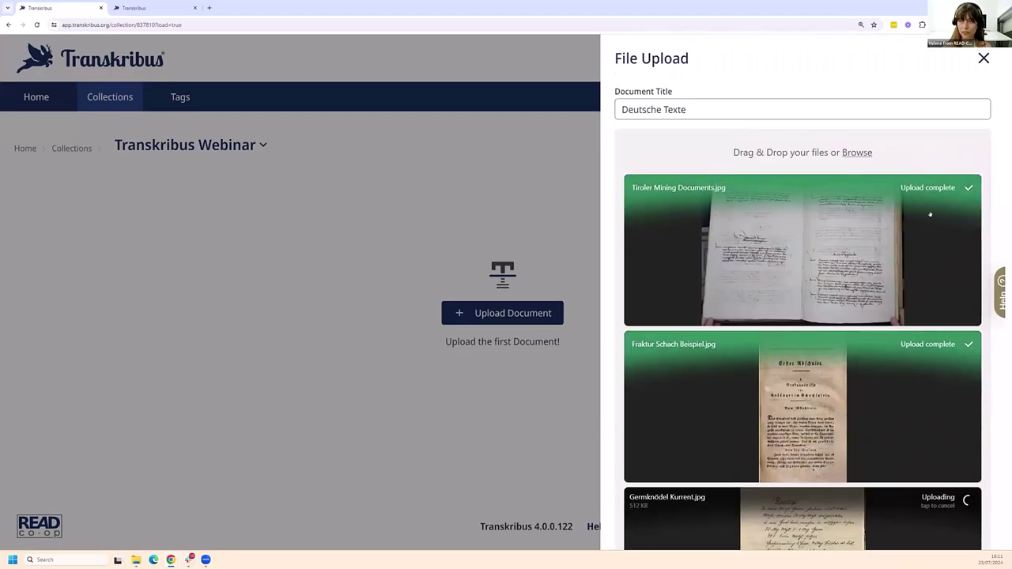
pyautogui.scroll(-1, 884, 308)
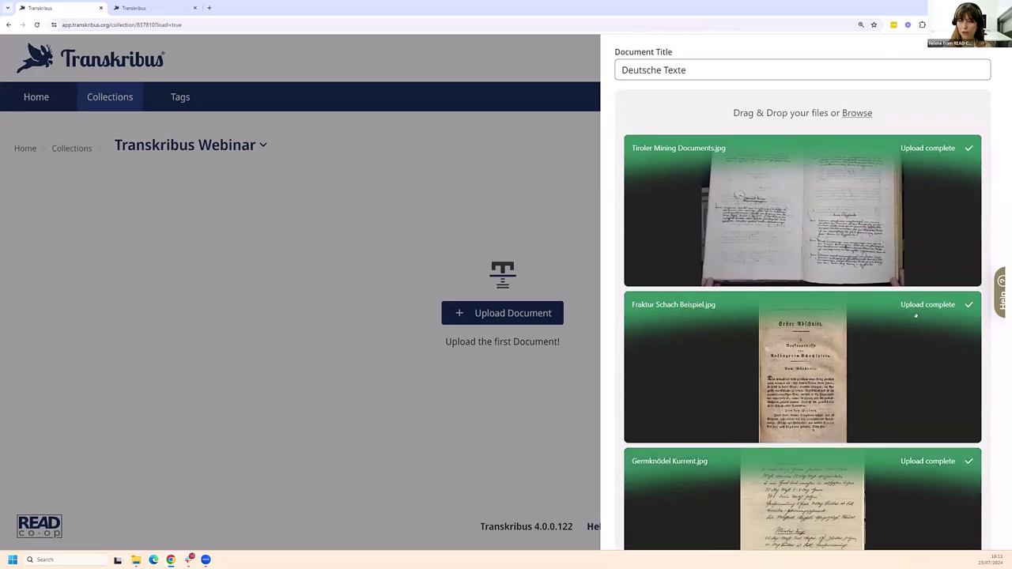
pyautogui.scroll(-6, 947, 345)
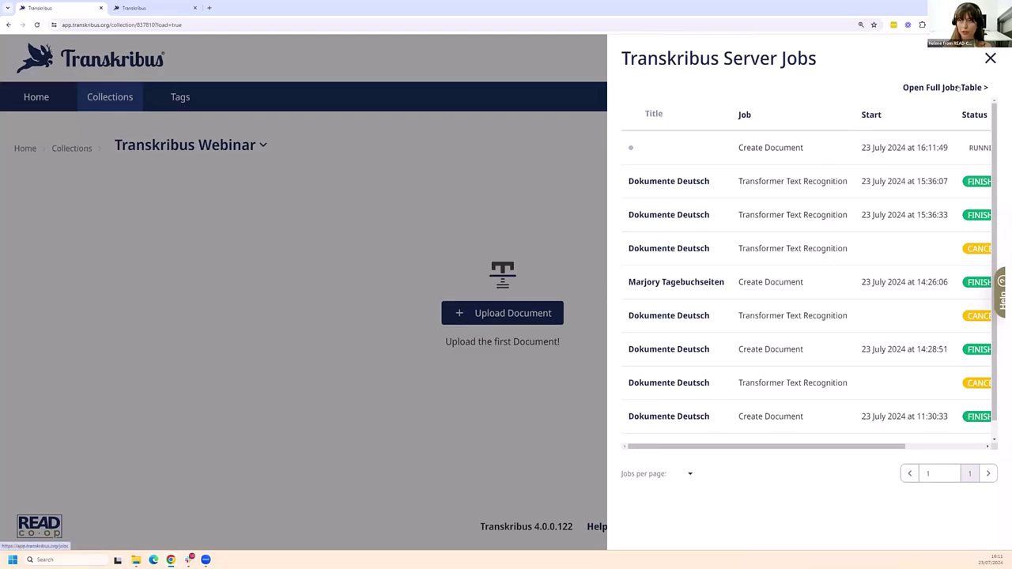
# Step: Examine the status of the newest Create Document job in the server jobs list, and return to the Transkribus Webinar collection
pyautogui.moveTo(867, 446)
pyautogui.mouseDown()
pyautogui.moveTo(901, 447)
pyautogui.moveTo(868, 447)
pyautogui.mouseUp()
pyautogui.moveTo(740, 147); pyautogui.dragTo(804, 148)
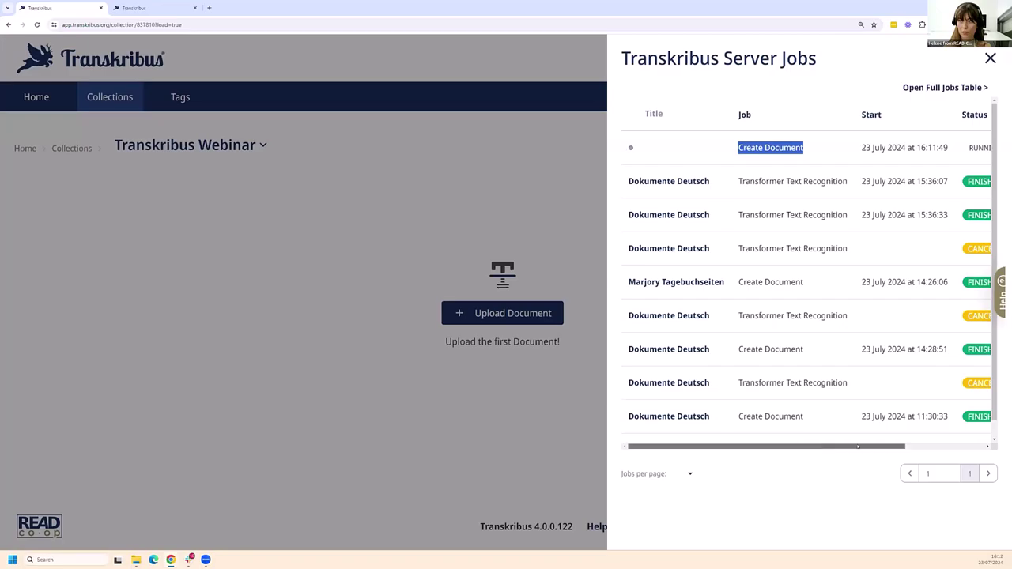
pyautogui.moveTo(797, 447); pyautogui.dragTo(877, 447)
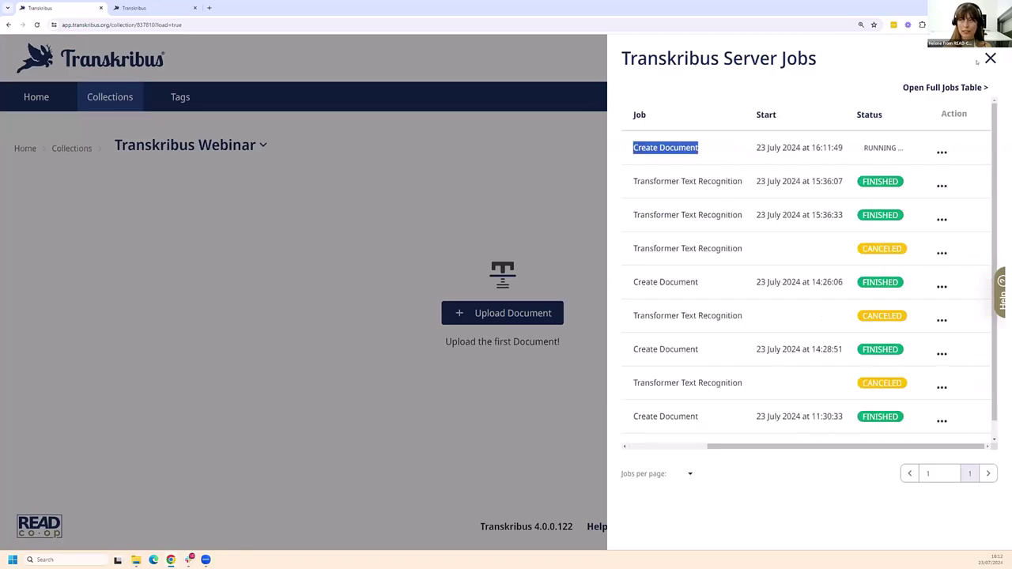
pyautogui.click(494, 177)
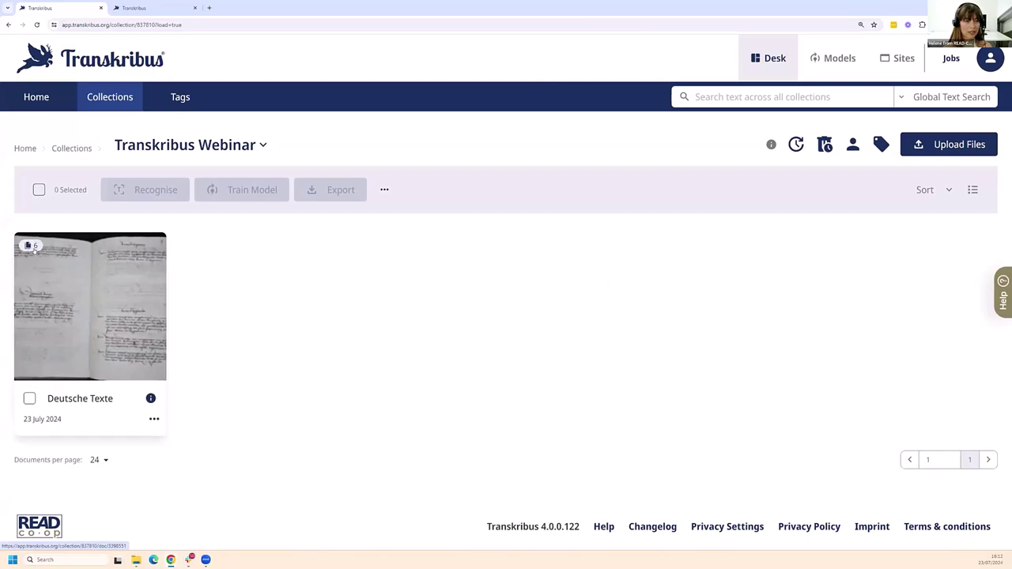
# Step: Open the Deutsche Texte document, select page 4 and bring up the text recognition setup for it
pyautogui.click(103, 313)
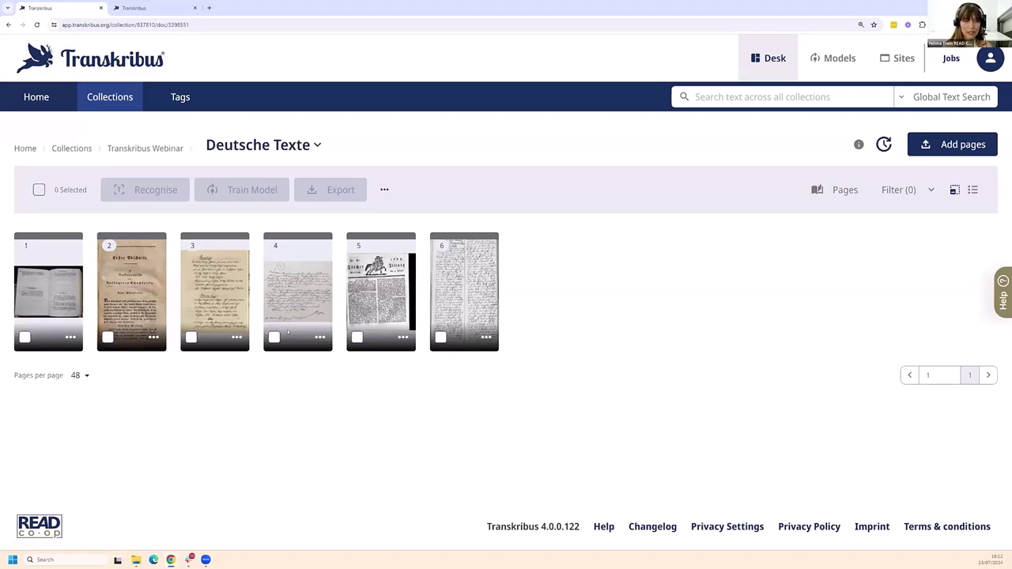
pyautogui.click(275, 337)
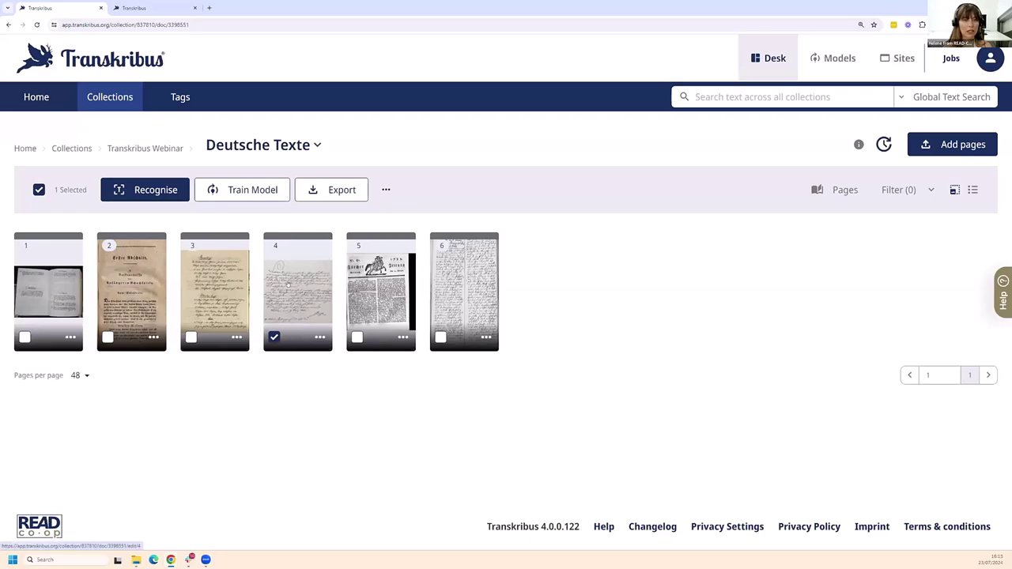
pyautogui.click(156, 193)
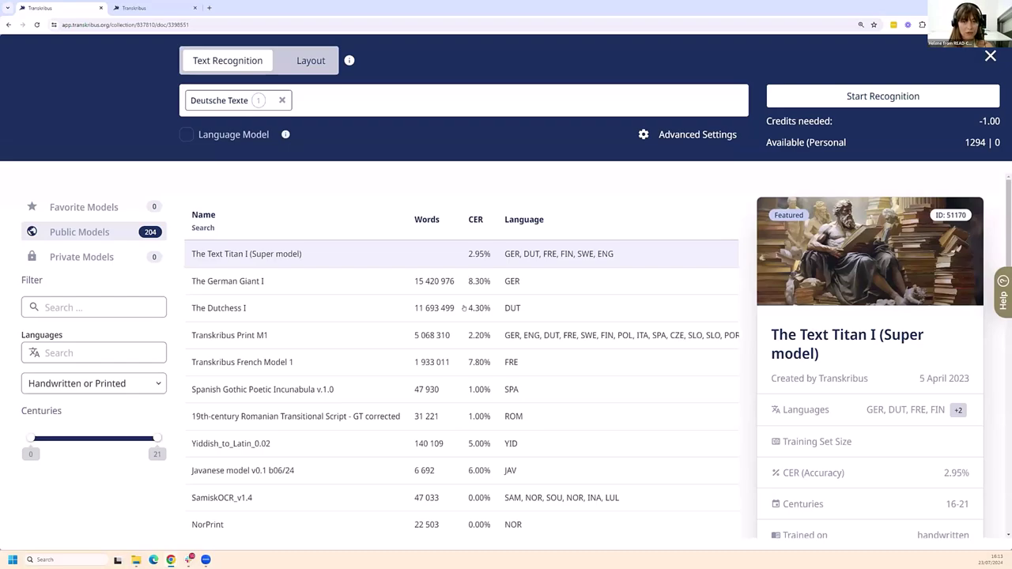
# Step: Review the language of The Dutchess I, and filter the public models by "kurrent" to view the Early Kurrent Emperor I. model
pyautogui.click(357, 314)
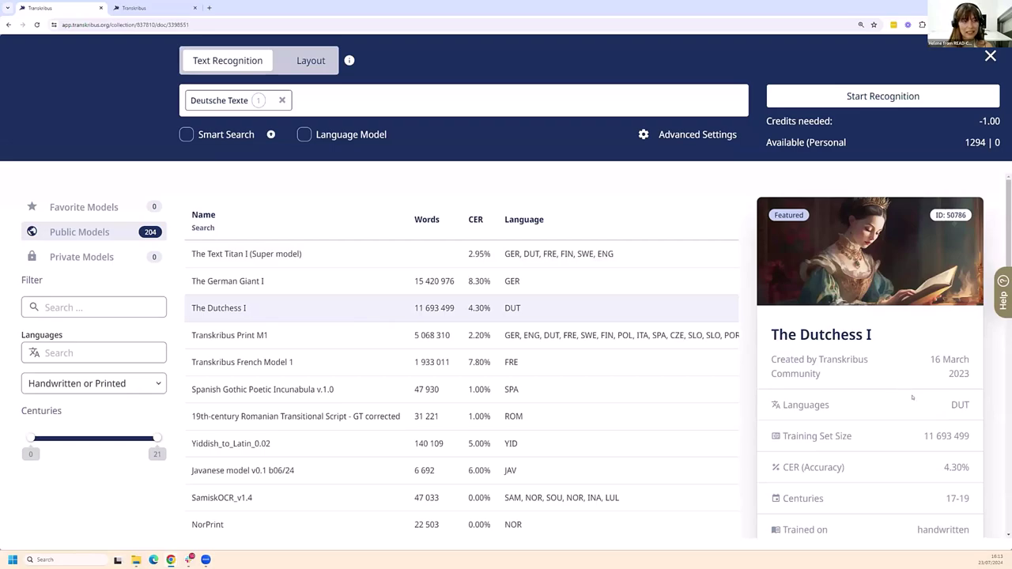
pyautogui.moveTo(950, 405); pyautogui.dragTo(971, 406)
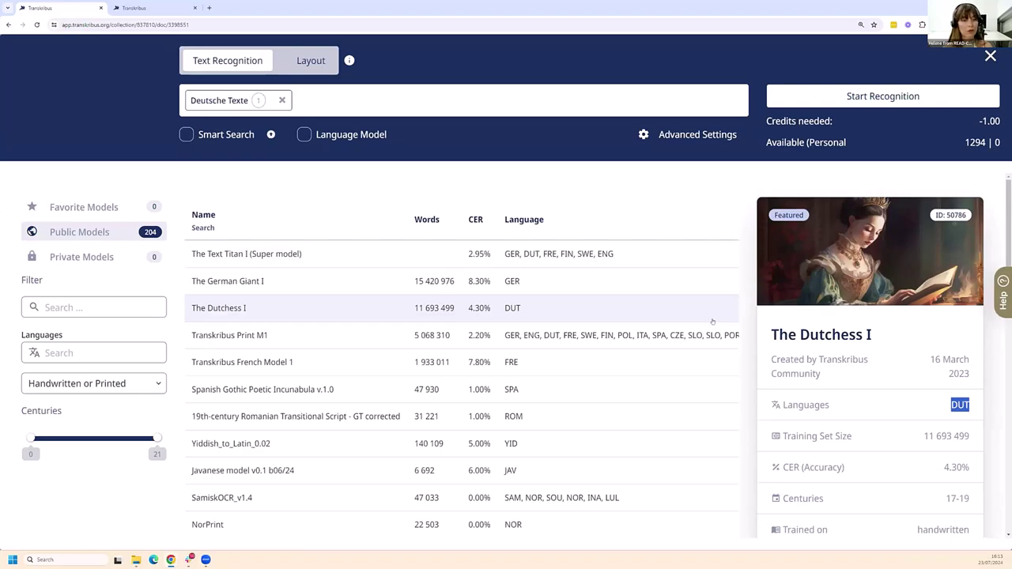
pyautogui.click(148, 308)
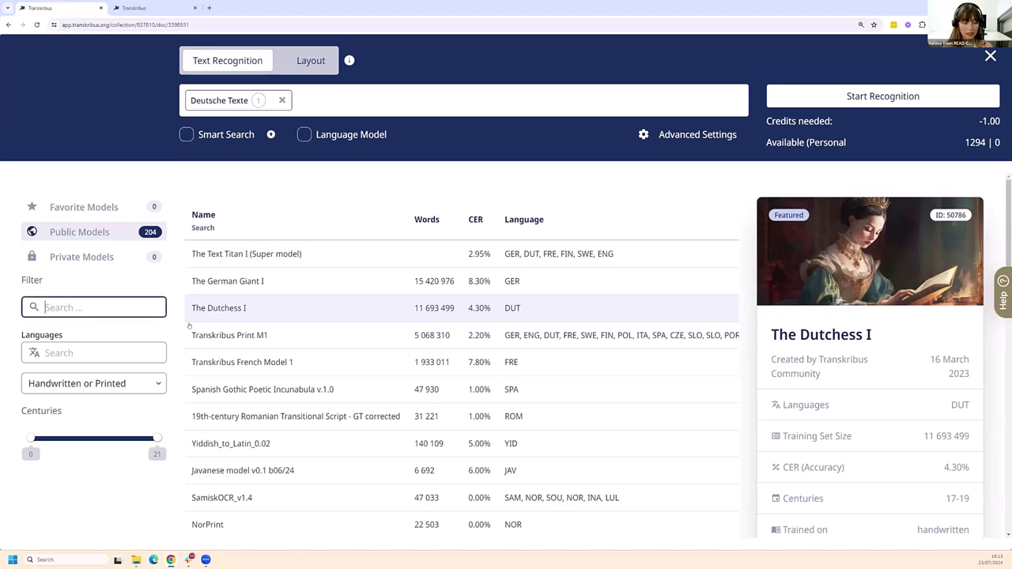
pyautogui.write('ku')
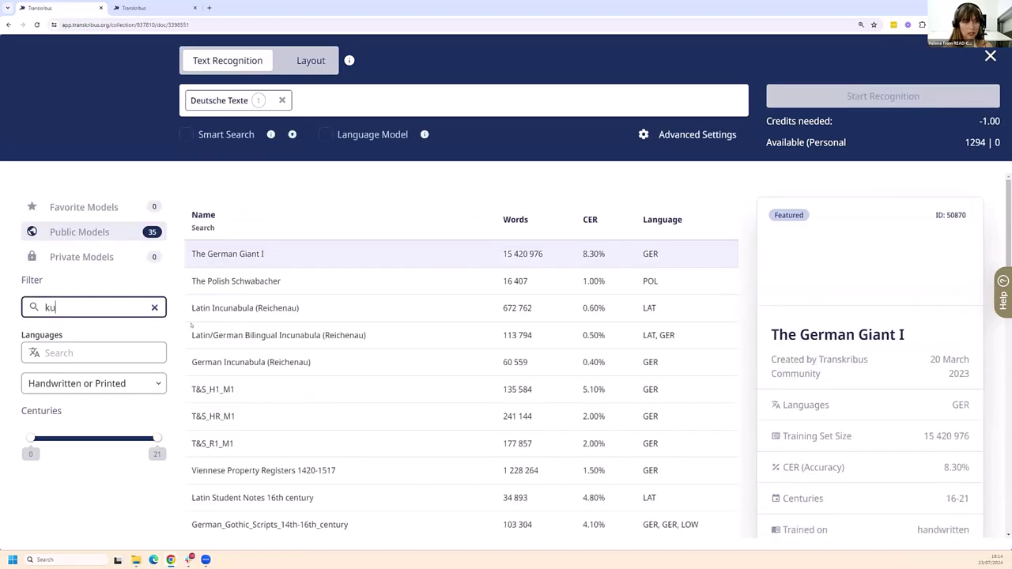
pyautogui.write('rrent')
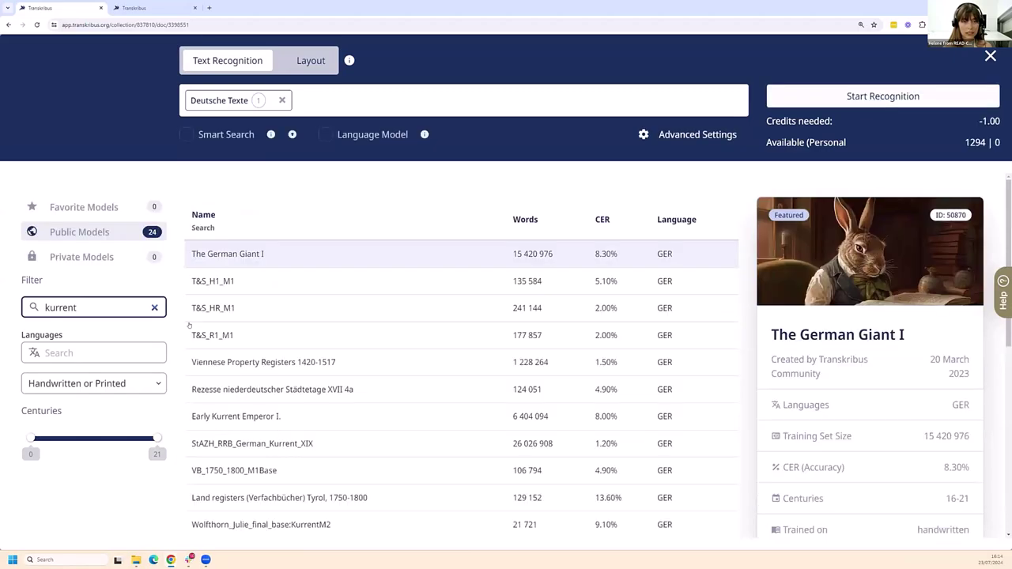
pyautogui.click(340, 415)
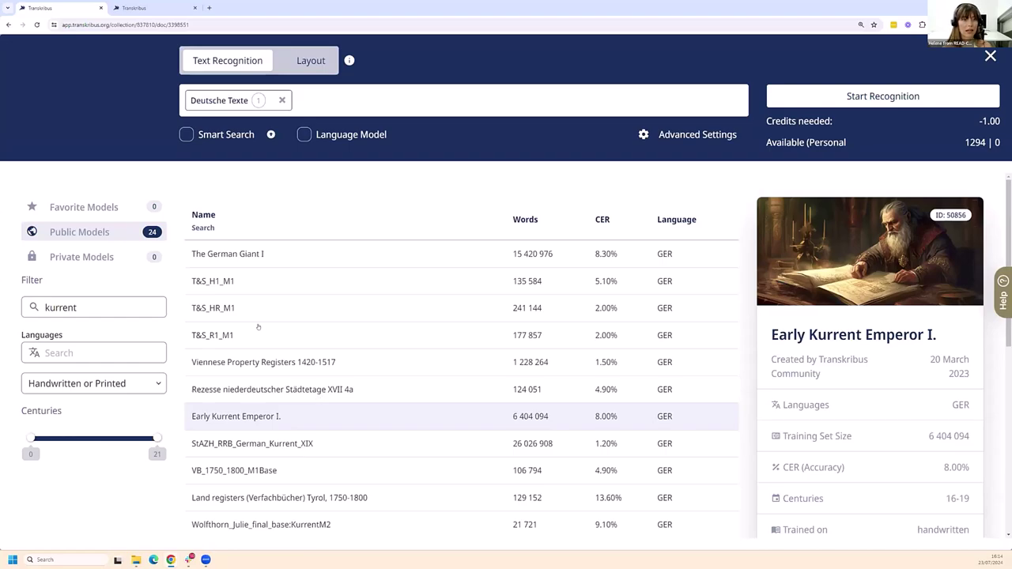
# Step: Search the public models for "englisch" in place of the previous filter term
pyautogui.click(138, 303)
pyautogui.moveTo(137, 304); pyautogui.dragTo(37, 295)
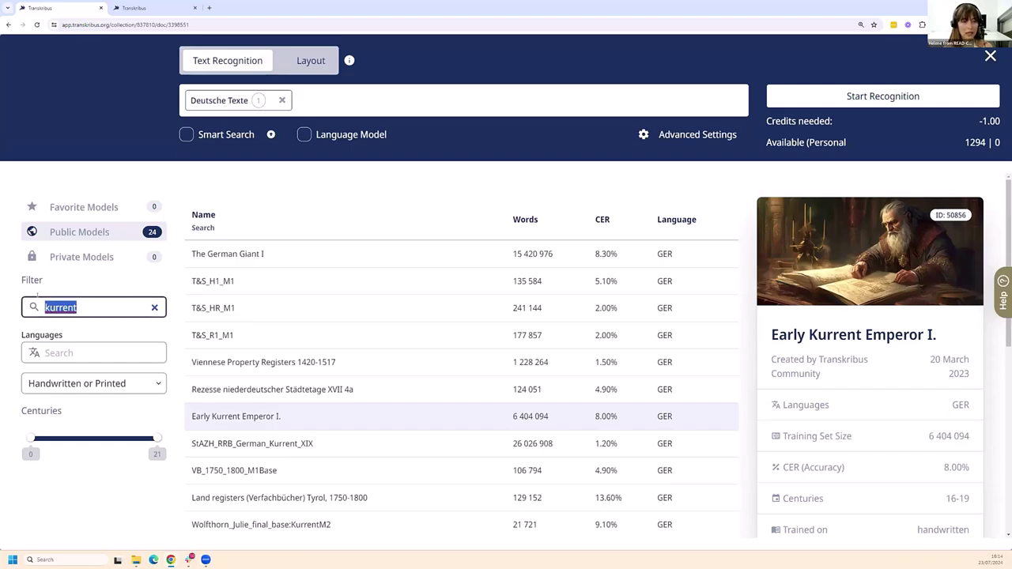
pyautogui.write('engli')
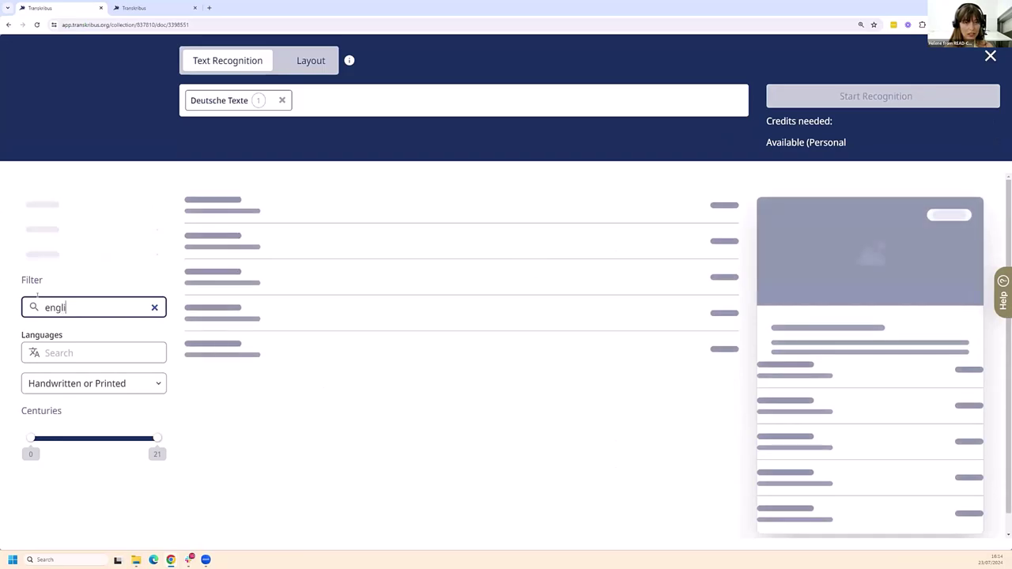
pyautogui.write('sch')
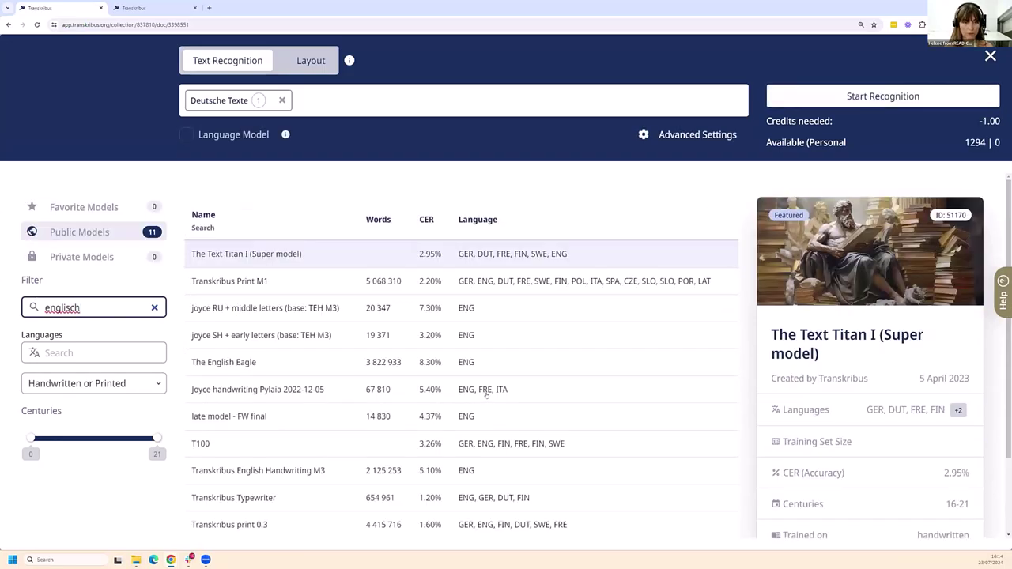
# Step: Filter the public models by "deutsch" and select The German Giant I
pyautogui.hotkey('ctrl', 'a')
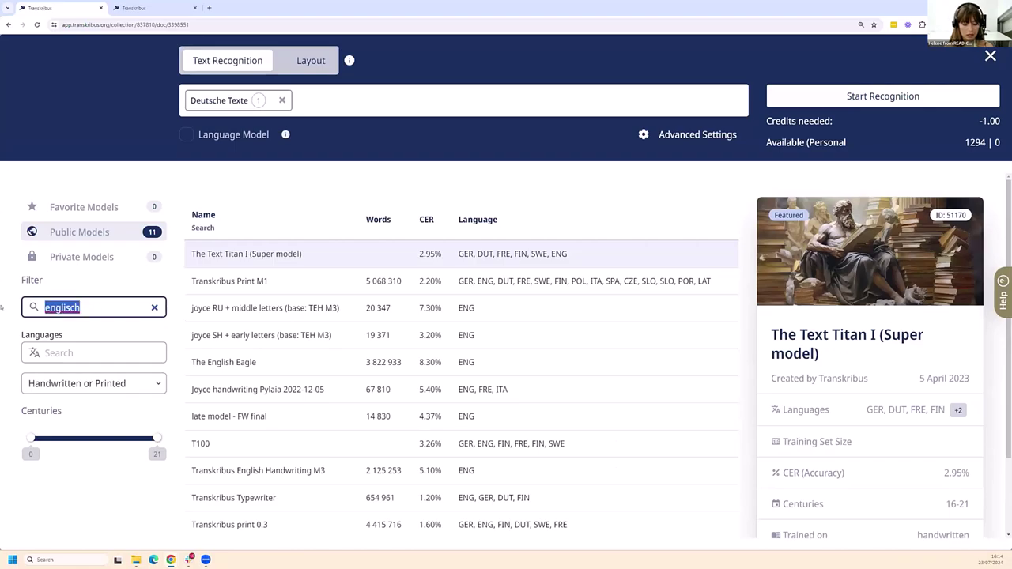
pyautogui.write('d')
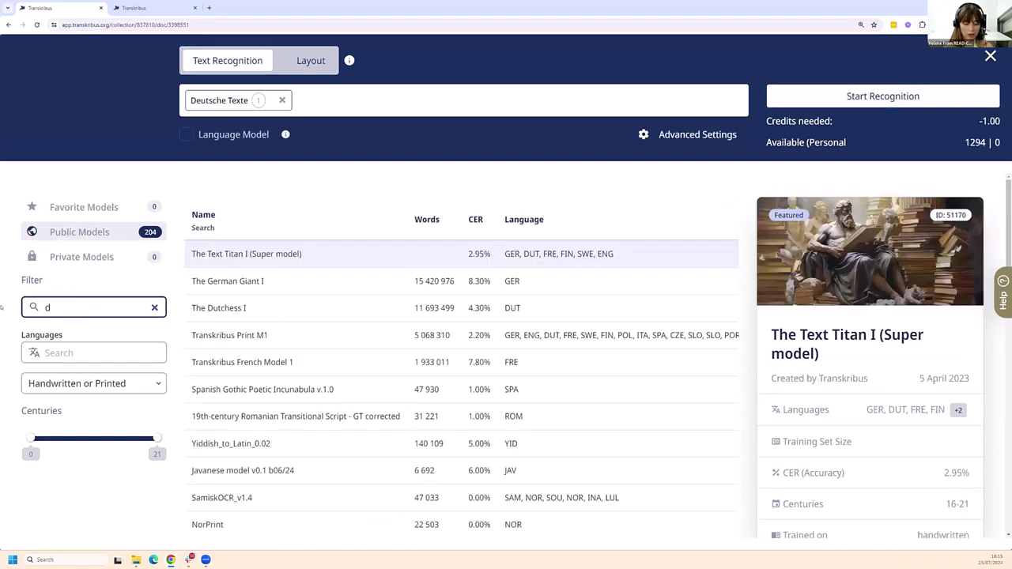
pyautogui.write('eutsch')
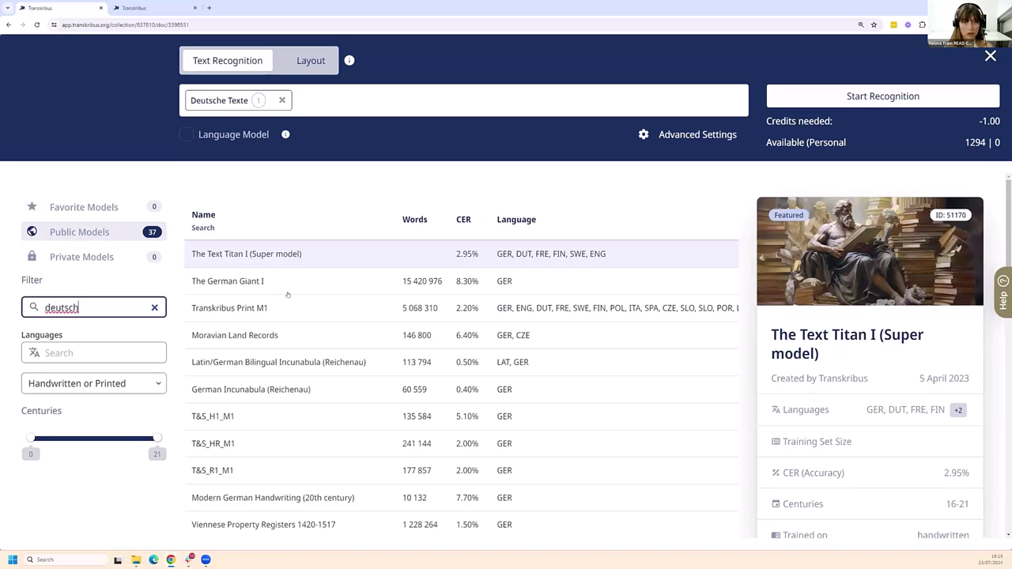
pyautogui.click(289, 287)
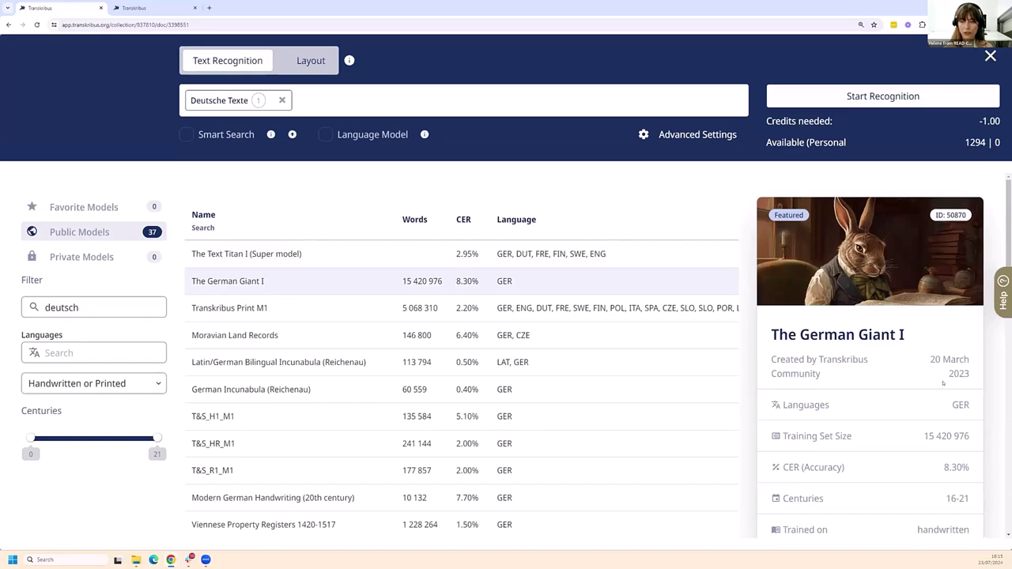
# Step: Check the centuries and training material of The German Giant I, and start text recognition of page 4 with that model
pyautogui.scroll(-1, 942, 383)
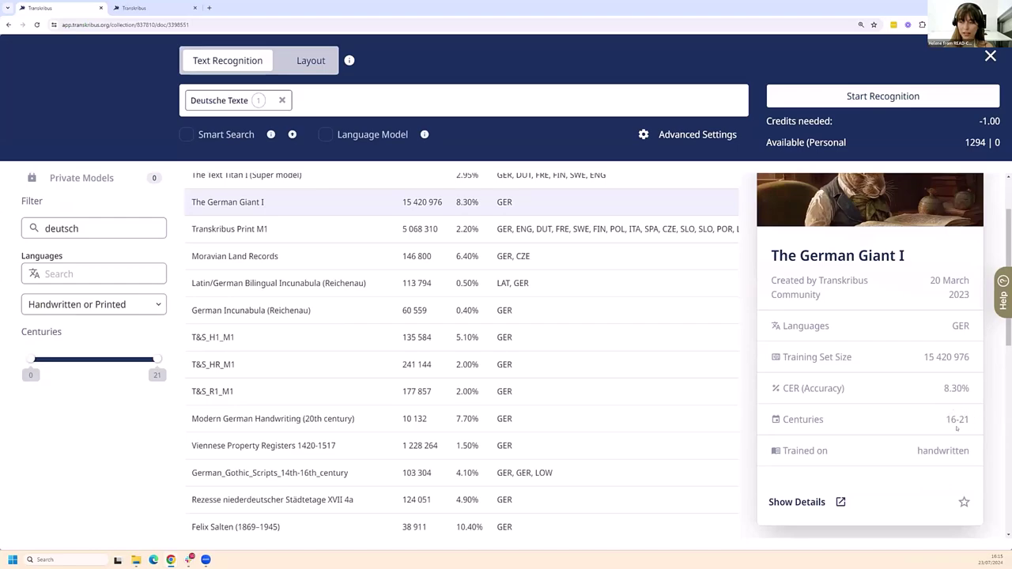
pyautogui.moveTo(947, 420); pyautogui.dragTo(970, 419)
pyautogui.moveTo(915, 450); pyautogui.dragTo(970, 449)
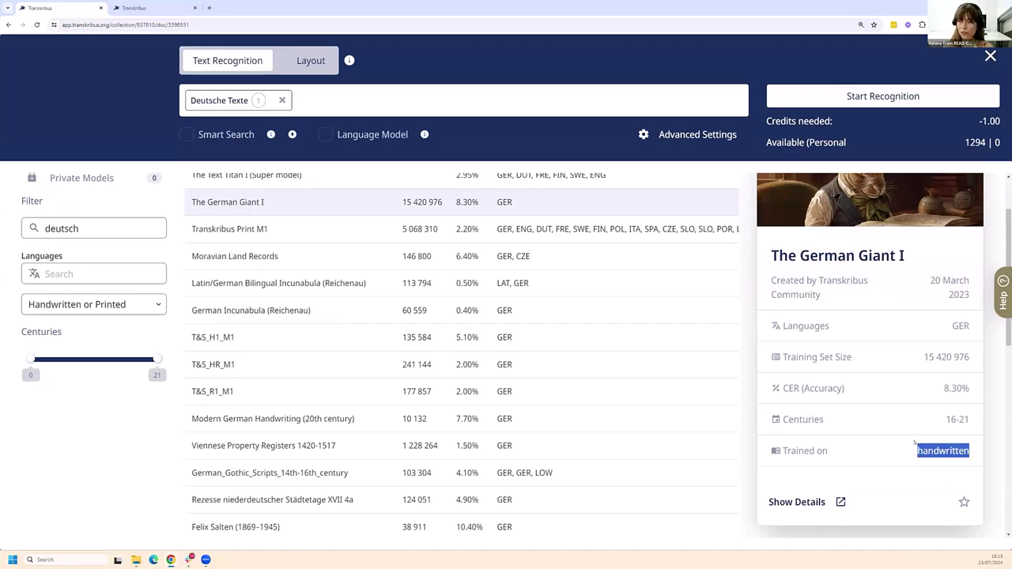
pyautogui.scroll(1, 914, 443)
pyautogui.click(324, 281)
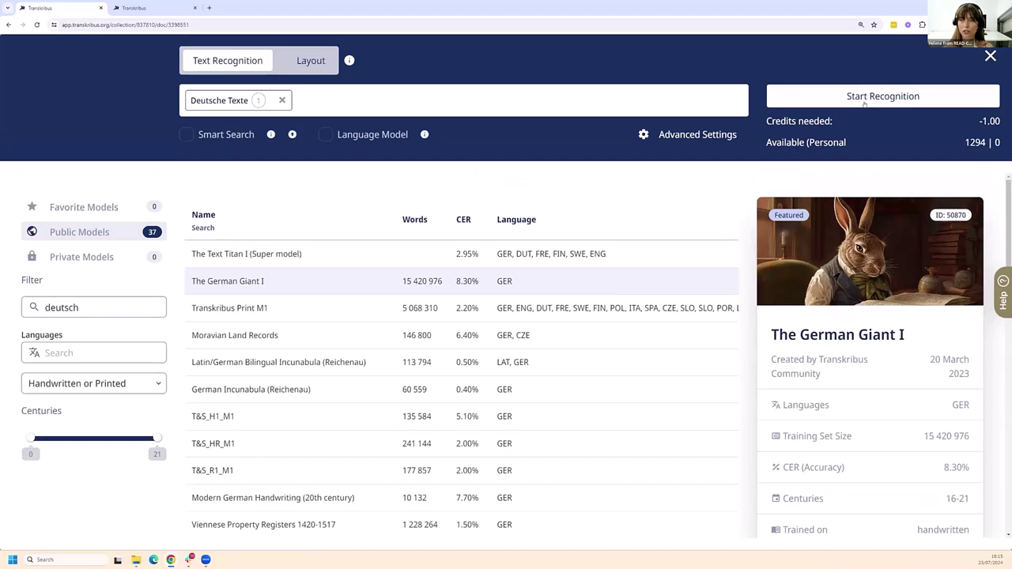
pyautogui.click(864, 101)
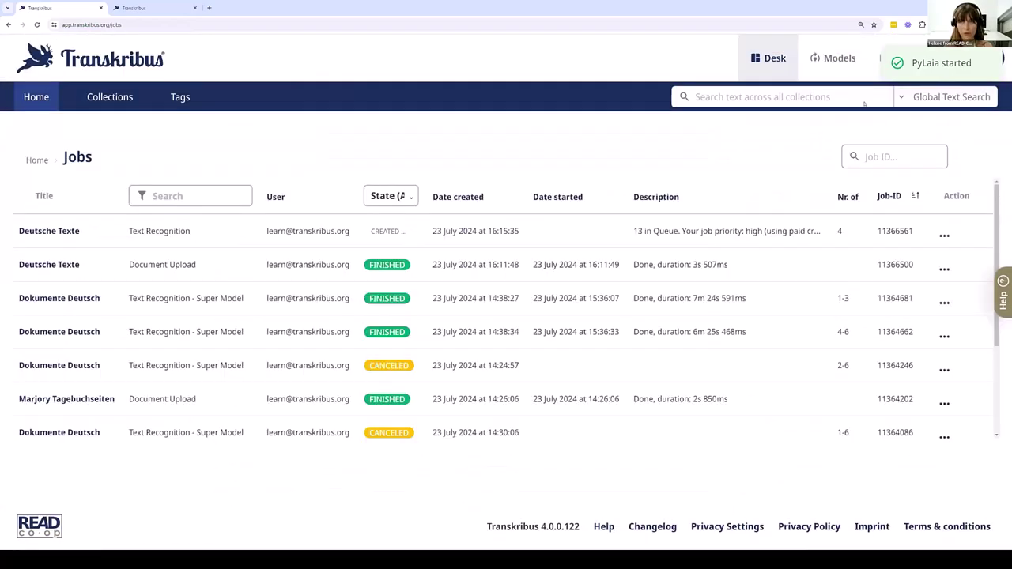
# Step: Switch the browser to full screen, return to Deutsche Texte in the Transkribus Webinar collection and reopen text recognition for one page
pyautogui.press('F11')
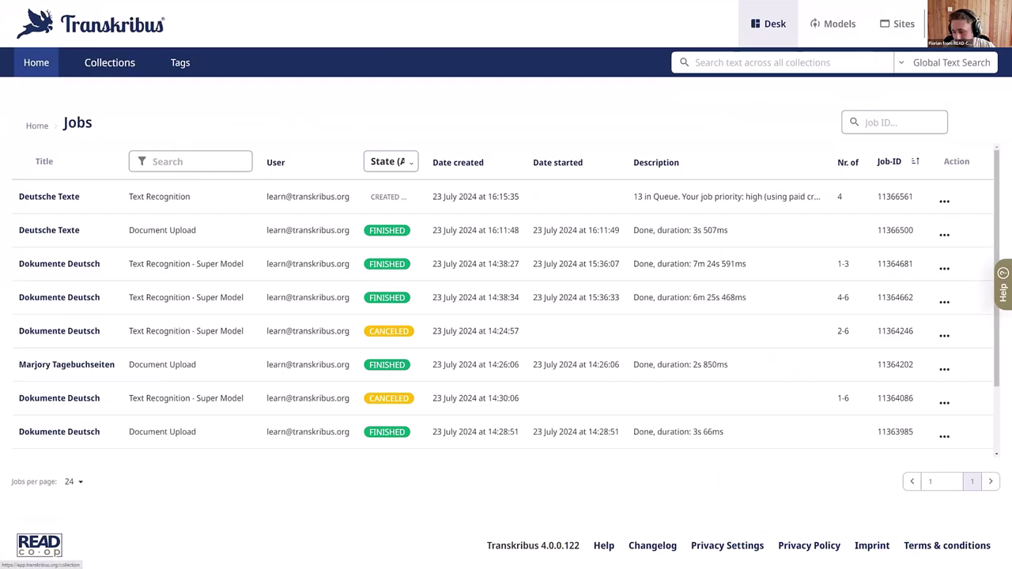
pyautogui.click(111, 65)
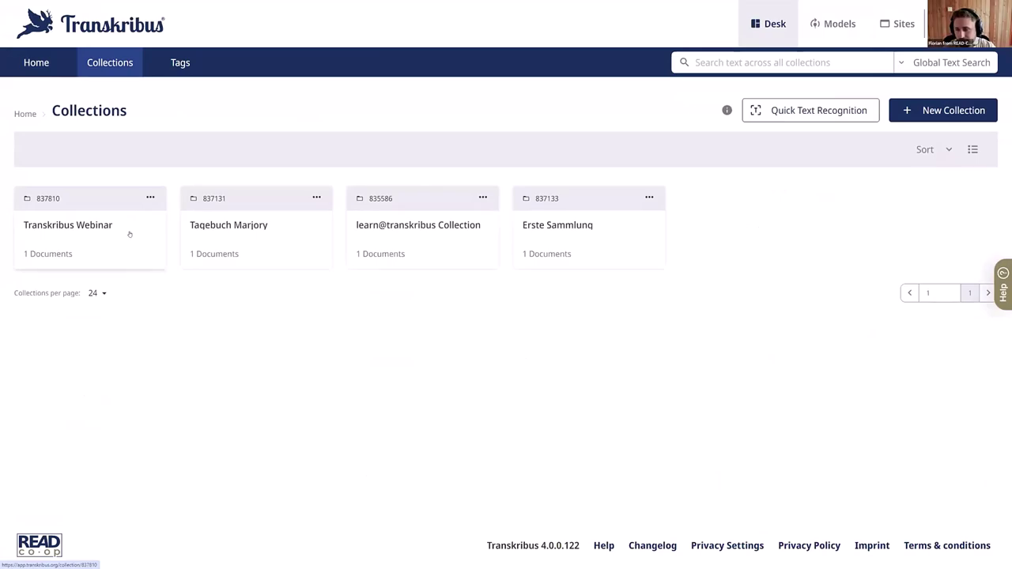
pyautogui.click(129, 234)
pyautogui.click(160, 289)
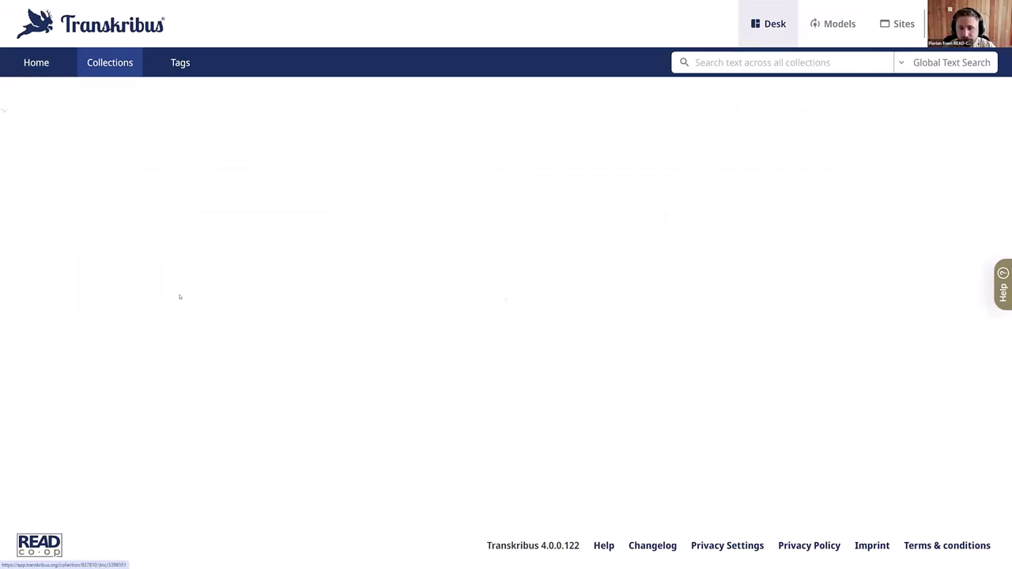
pyautogui.click(167, 152)
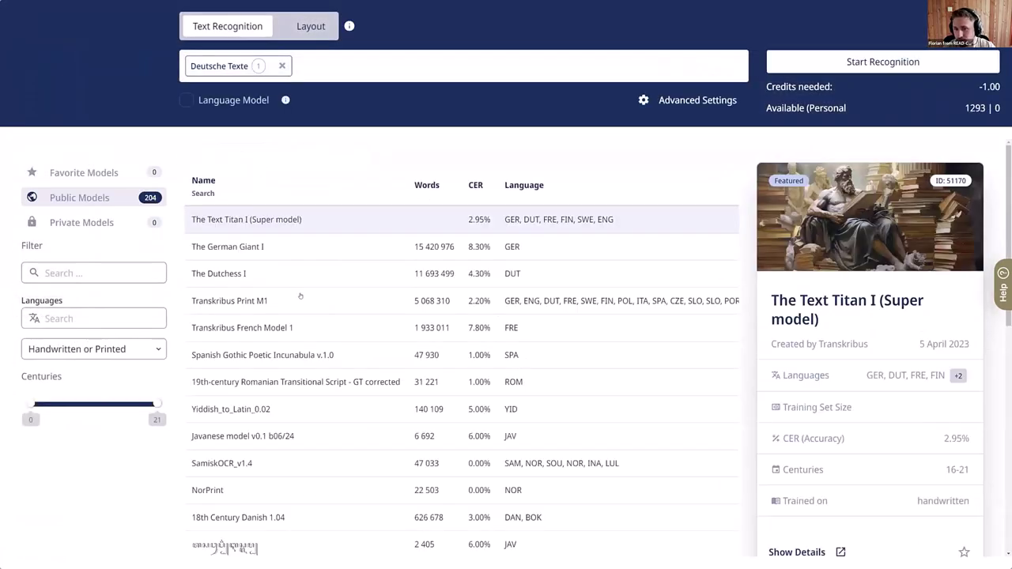
# Step: Examine the training set size of The German Giant I and the CER of The Text Titan I (Super model)
pyautogui.click(308, 252)
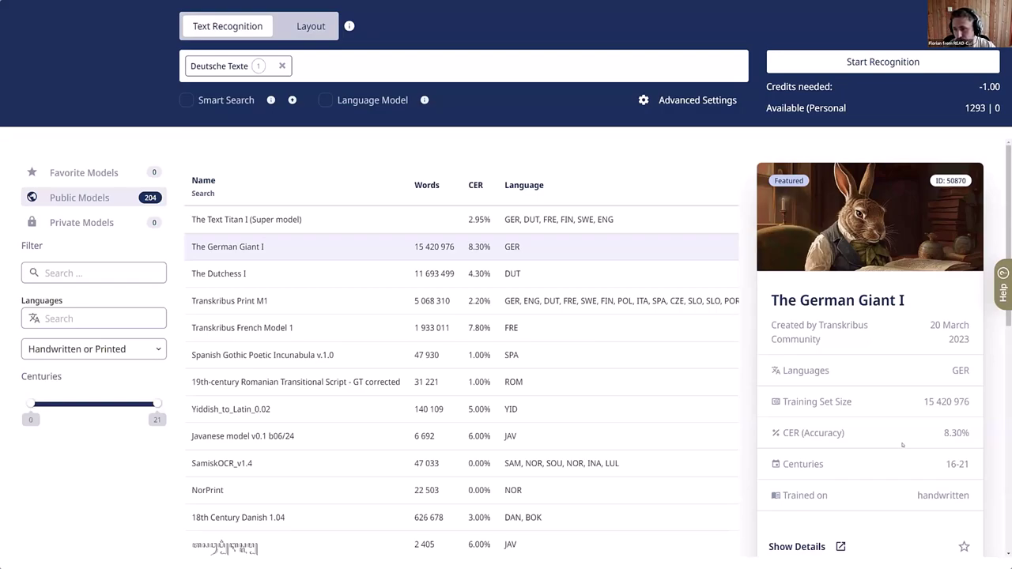
pyautogui.moveTo(923, 401); pyautogui.dragTo(974, 404)
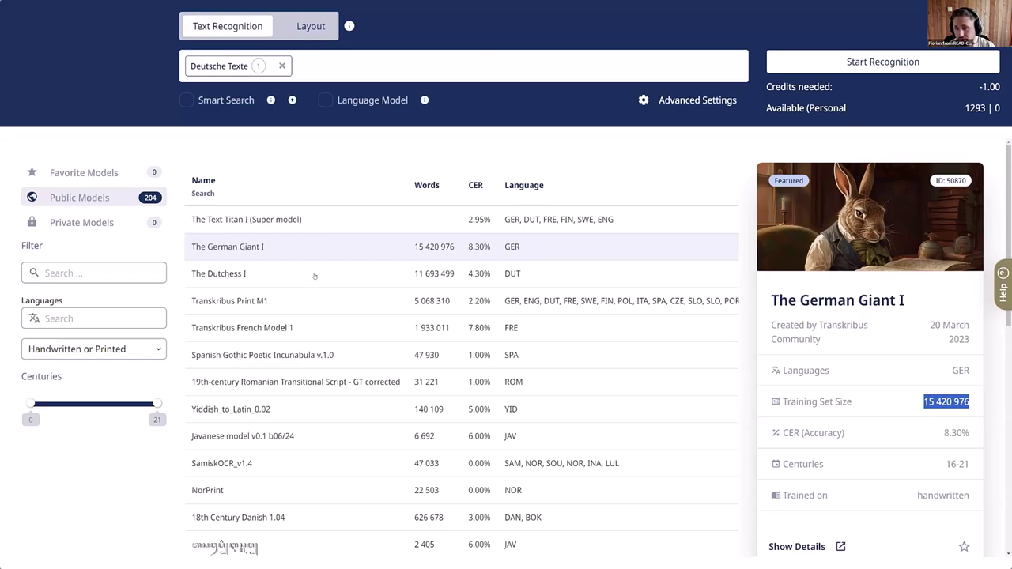
pyautogui.click(328, 225)
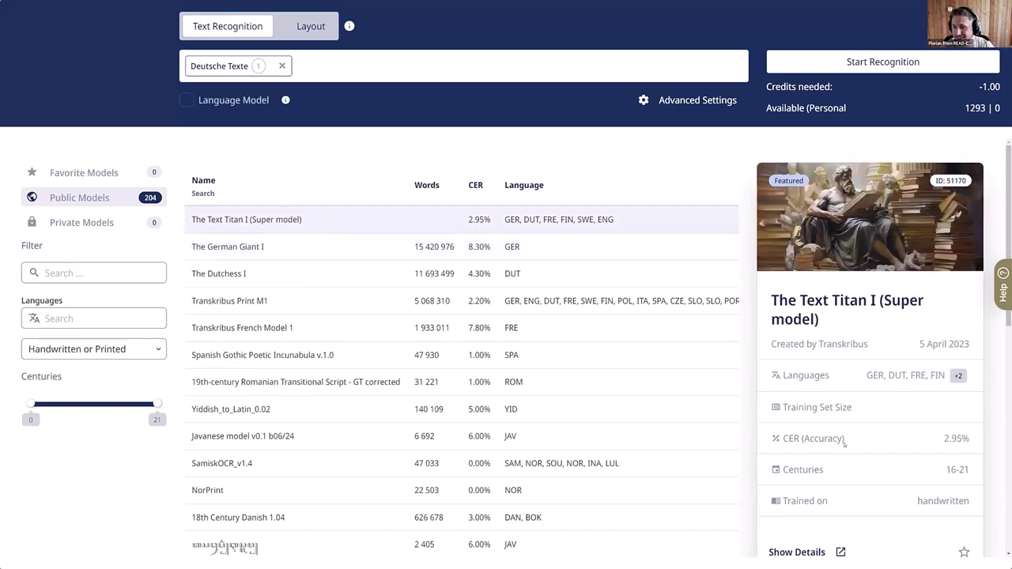
pyautogui.moveTo(940, 440); pyautogui.dragTo(971, 439)
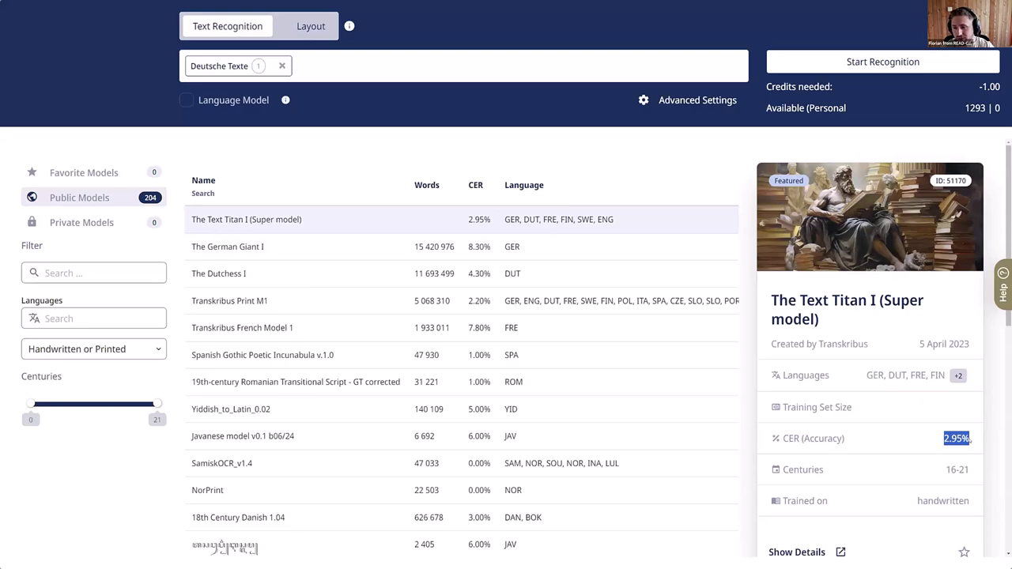
pyautogui.hotkey('alt', 'Tab')
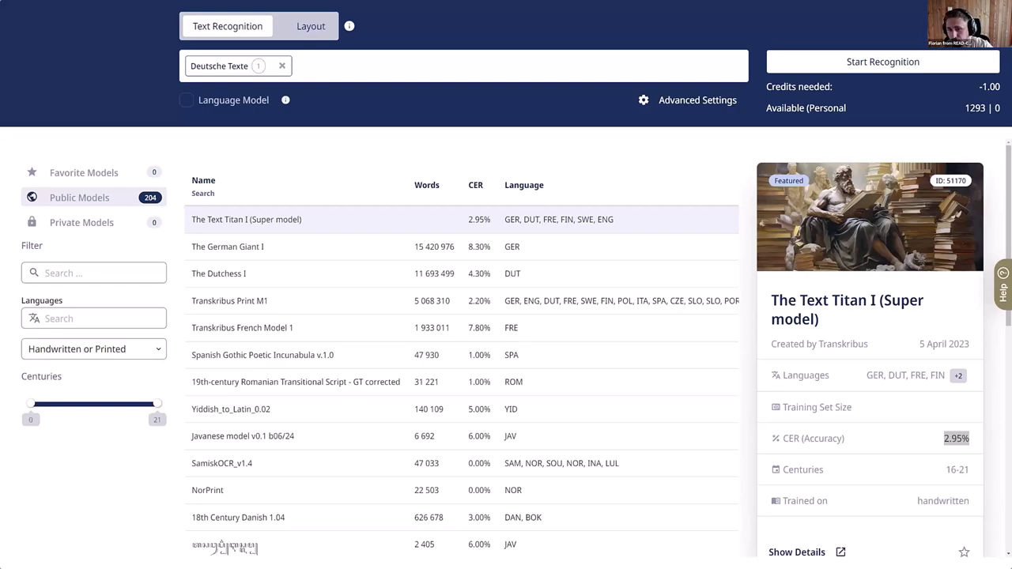
# Step: Compare the details of The German Giant I, The Text Titan I and Transkribus Print M1, ending on The Text Titan I
pyautogui.click(421, 251)
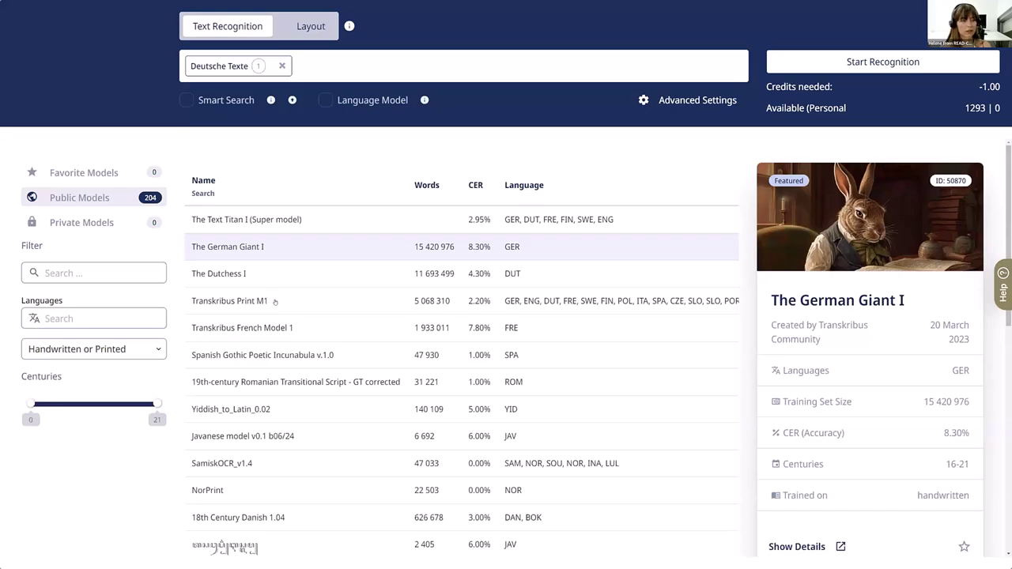
pyautogui.click(340, 226)
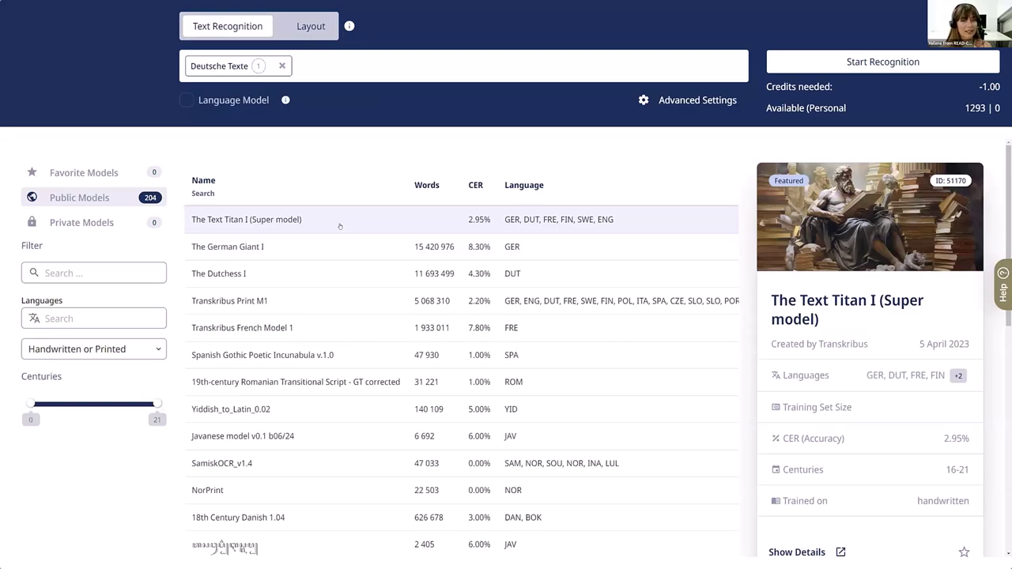
pyautogui.click(371, 302)
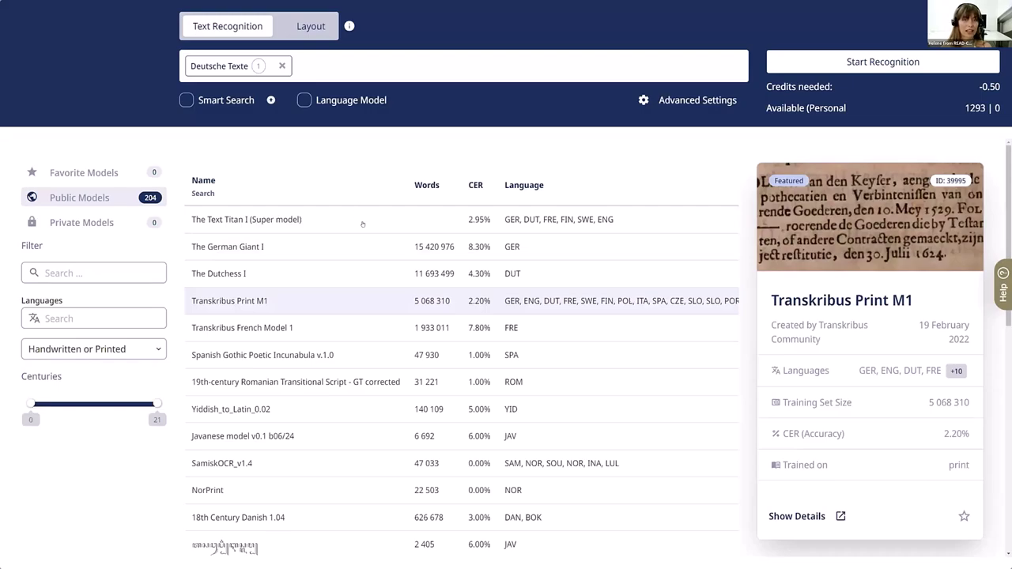
pyautogui.click(362, 224)
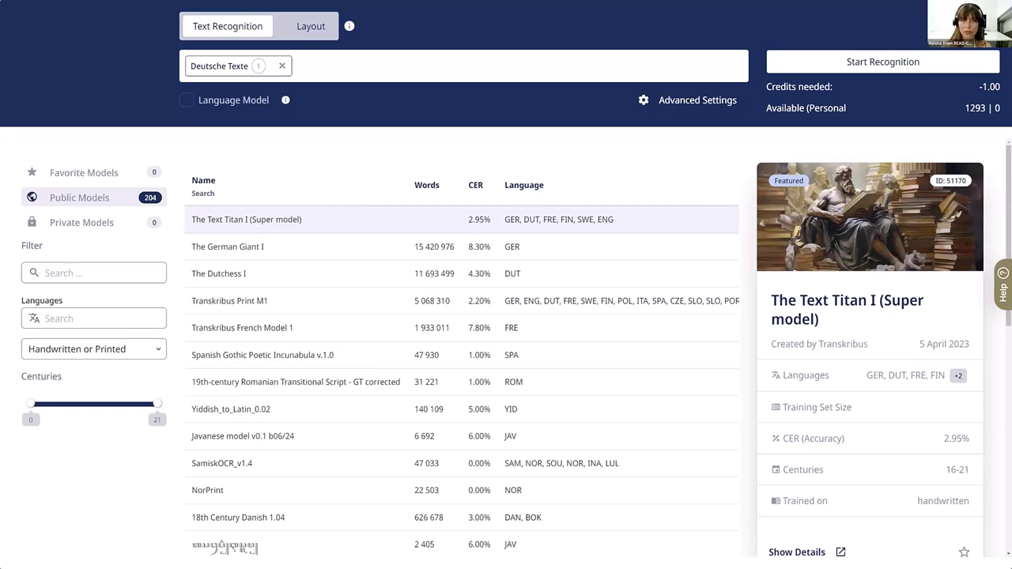
# Step: Leave the recognition setup without starting it and open the server jobs list to check the Deutsche Texte recognition job
pyautogui.press('Escape')
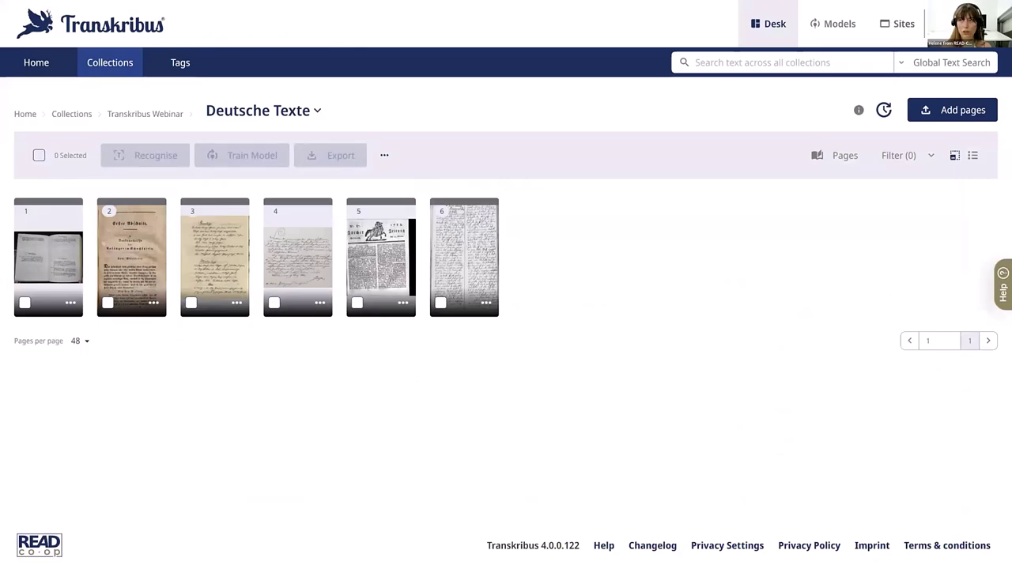
pyautogui.click(884, 110)
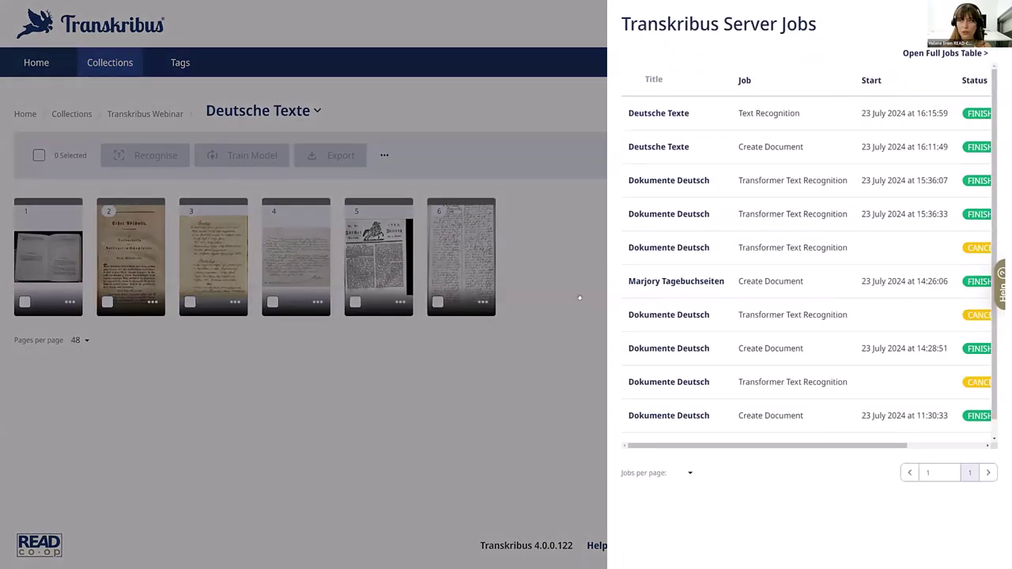
# Step: Close the jobs list, open page 4 of Deutsche Texte and check its recognised text against the handwriting
pyautogui.click(580, 298)
pyautogui.click(302, 261)
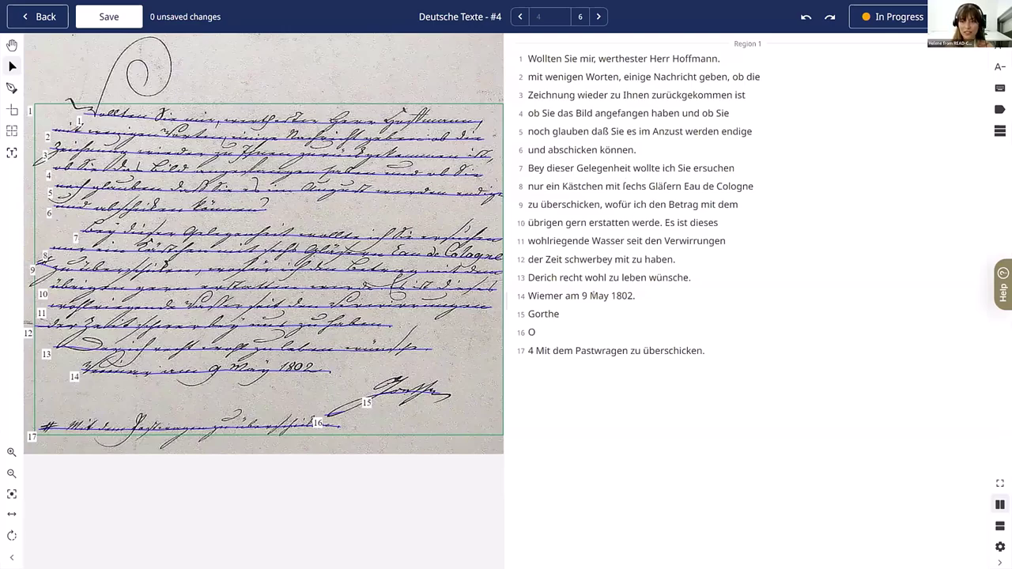
pyautogui.click(553, 313)
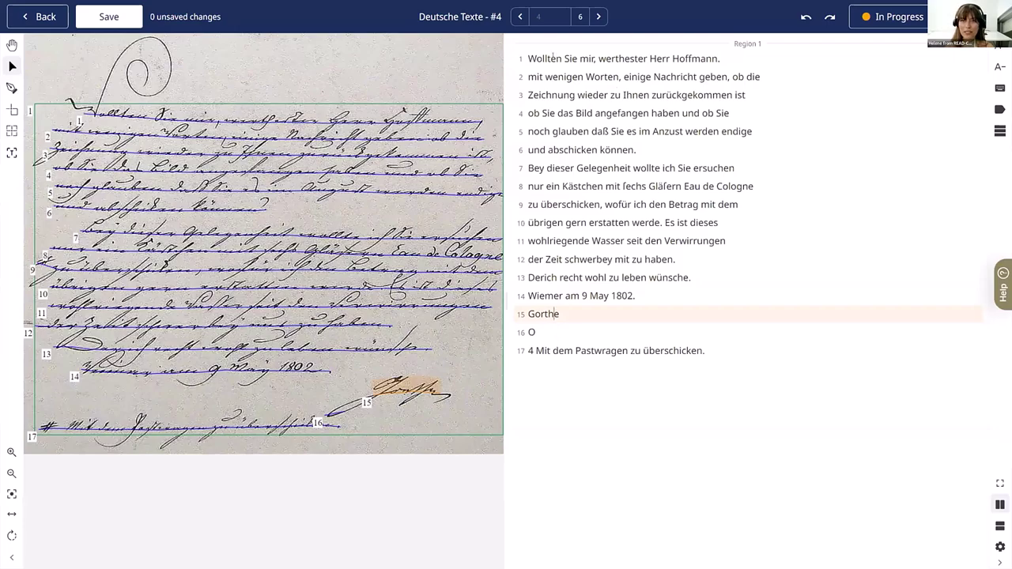
pyautogui.moveTo(528, 59); pyautogui.dragTo(743, 116)
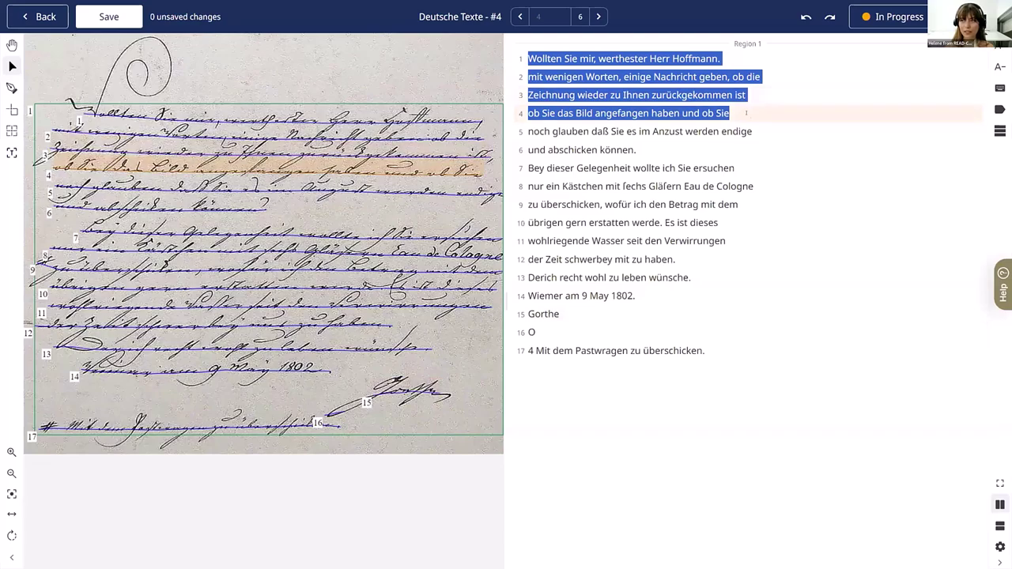
pyautogui.click(662, 294)
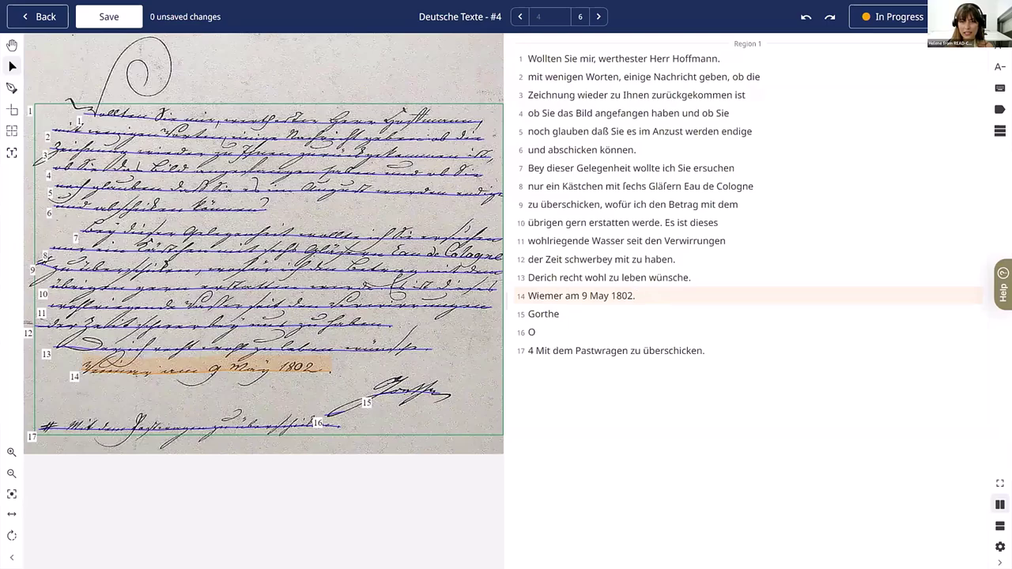
# Step: Correct the signature in line 15 to "Goethe" and the place name in line 14 to "Weimer"
pyautogui.click(540, 313)
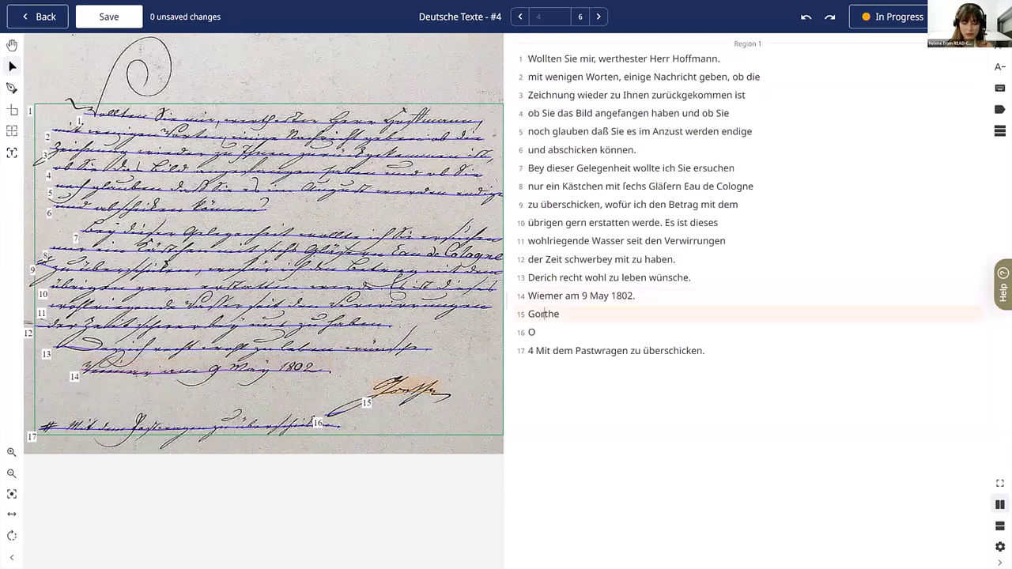
pyautogui.press('Delete')
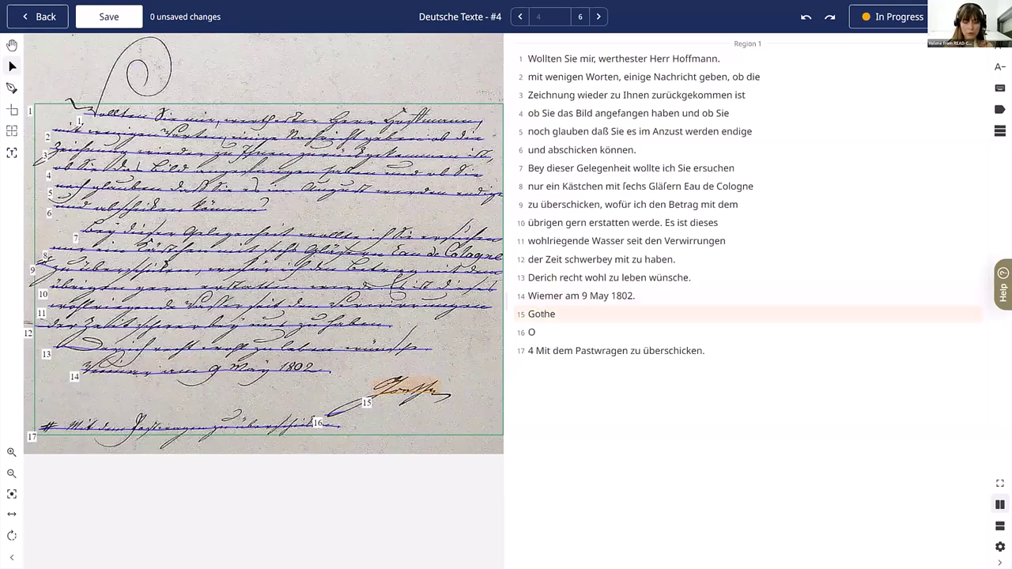
pyautogui.write('e')
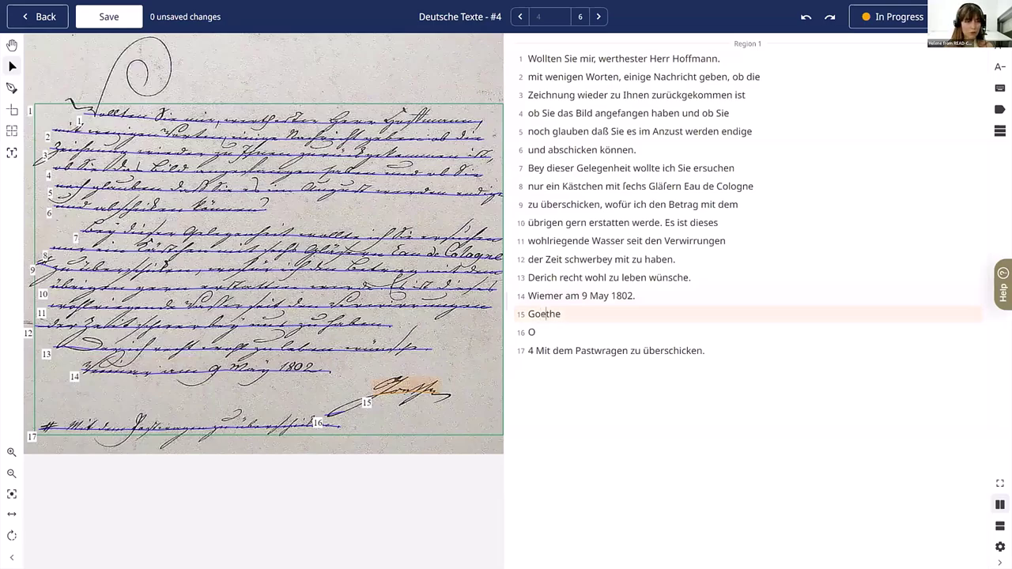
pyautogui.click(544, 295)
pyautogui.press('BackSpace')
pyautogui.press('BackSpace')
pyautogui.write('ei')
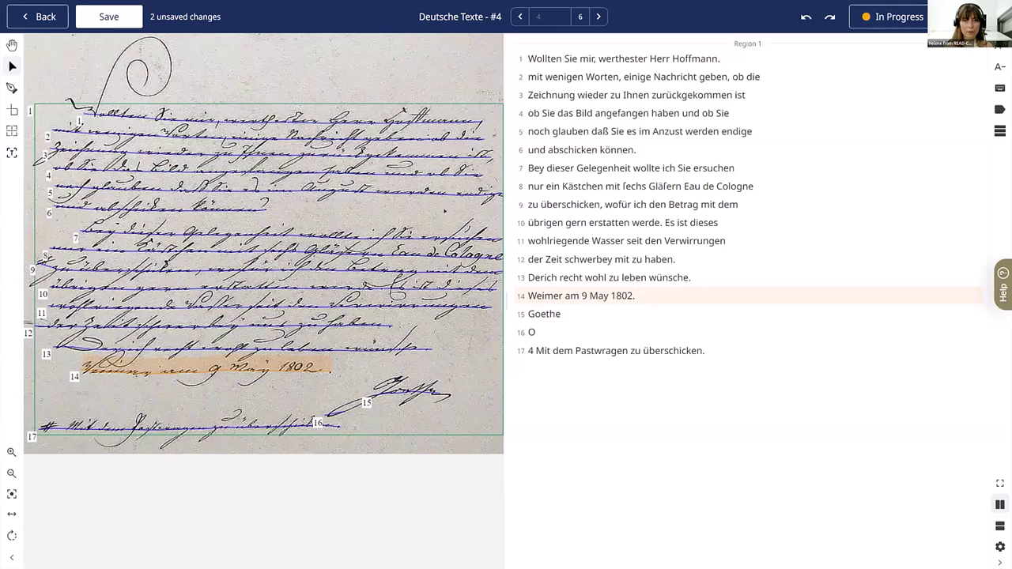
# Step: Examine how the text region and individual lines such as 1, 2, 7 and 14 correspond between image and transcription
pyautogui.press('Escape')
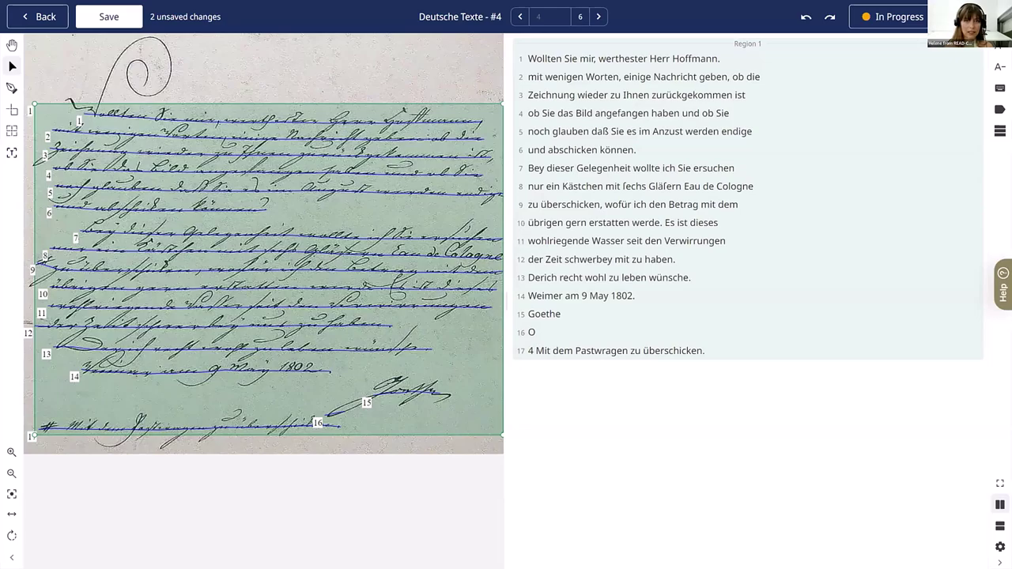
pyautogui.click(276, 117)
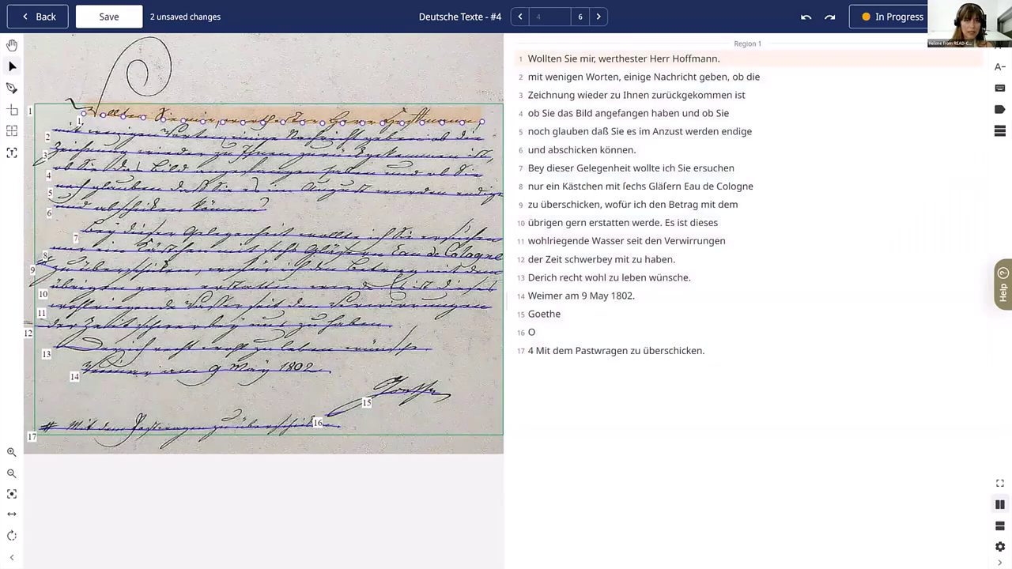
pyautogui.click(269, 135)
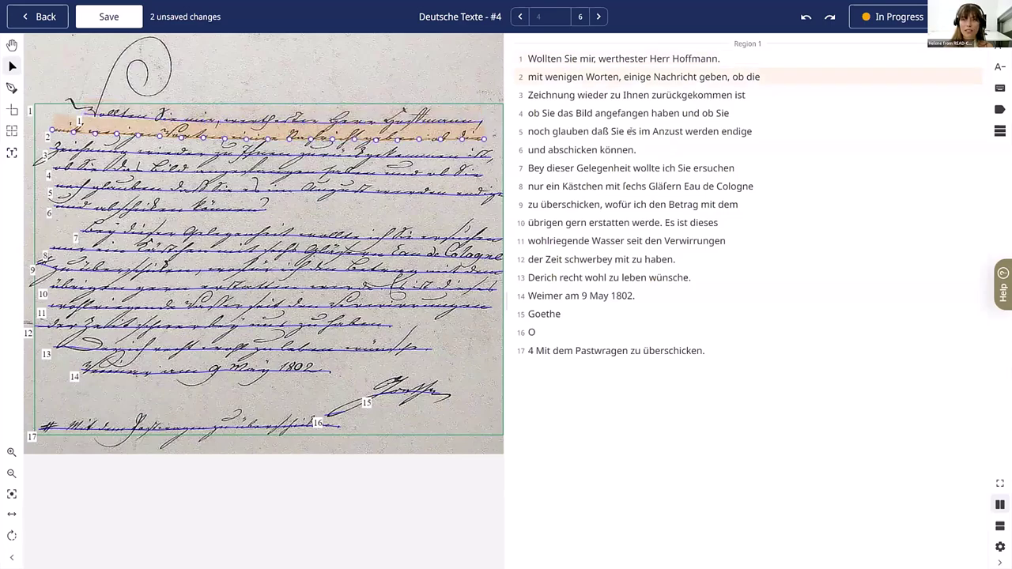
pyautogui.moveTo(574, 113); pyautogui.dragTo(684, 113)
pyautogui.click(693, 167)
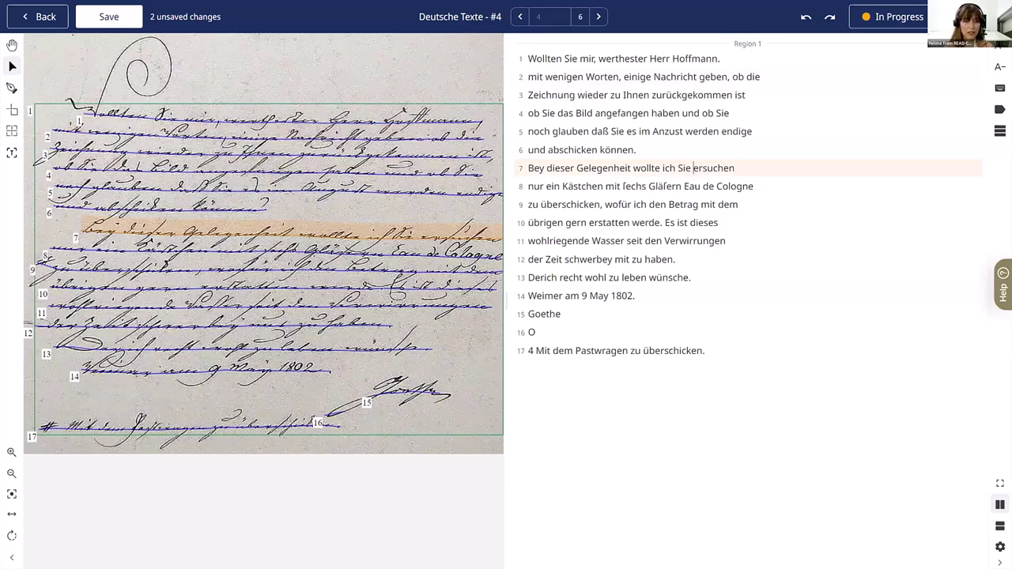
pyautogui.click(581, 295)
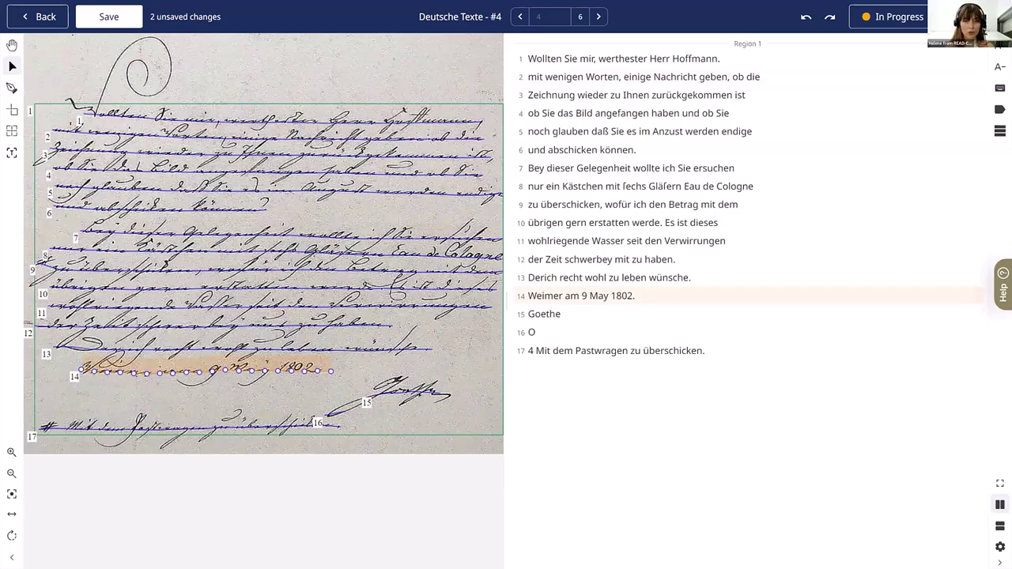
# Step: Delete the signature's line 15 and draw a new baseline beneath the signature on the image
pyautogui.click(408, 390)
pyautogui.press('Delete')
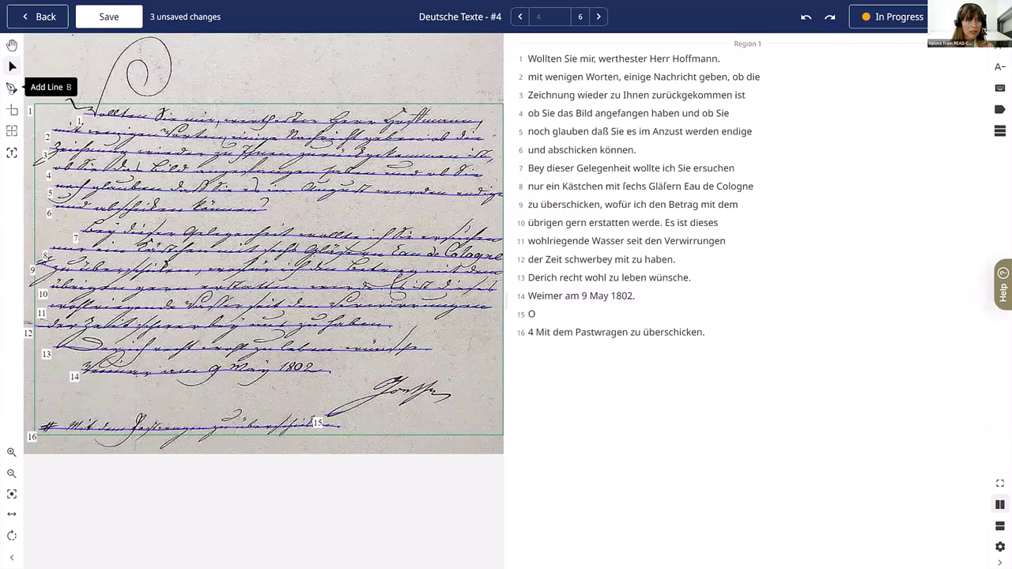
pyautogui.click(11, 89)
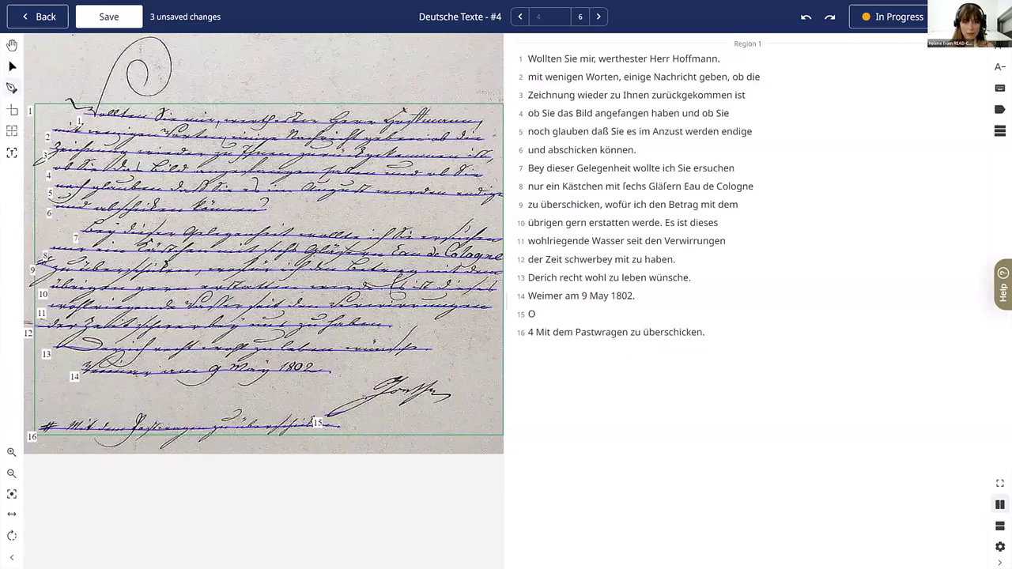
pyautogui.click(364, 397)
pyautogui.click(381, 399)
pyautogui.click(398, 399)
pyautogui.doubleClick(446, 398)
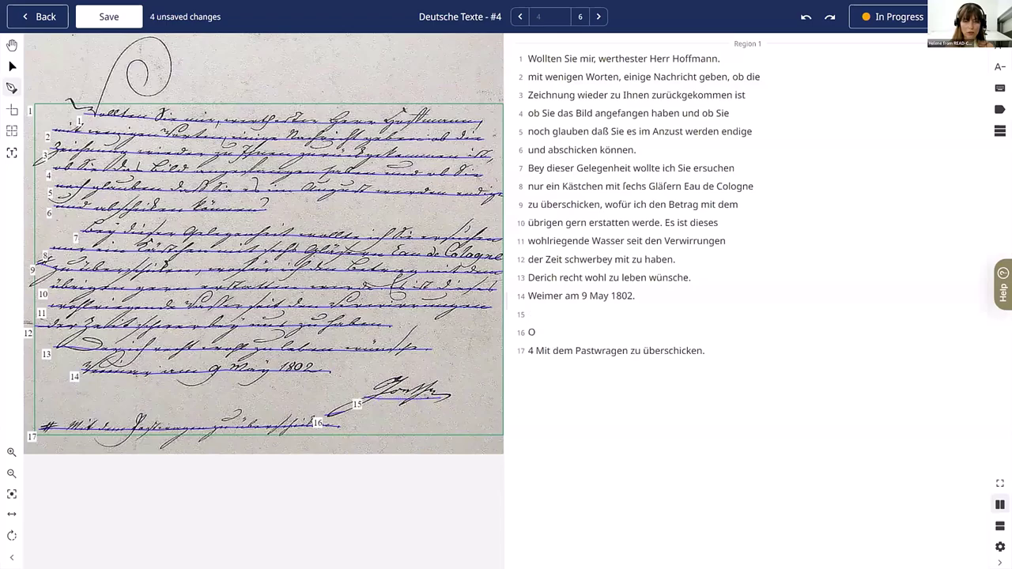
# Step: Return to selection mode and enter "Goethe" as the text of the empty line 15
pyautogui.click(13, 68)
pyautogui.click(549, 315)
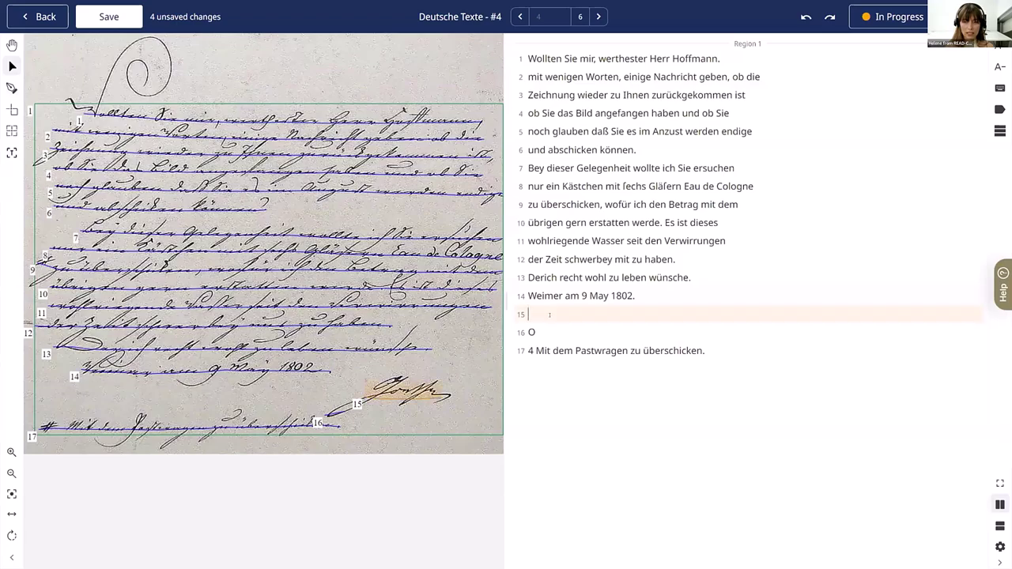
pyautogui.write('Goethe')
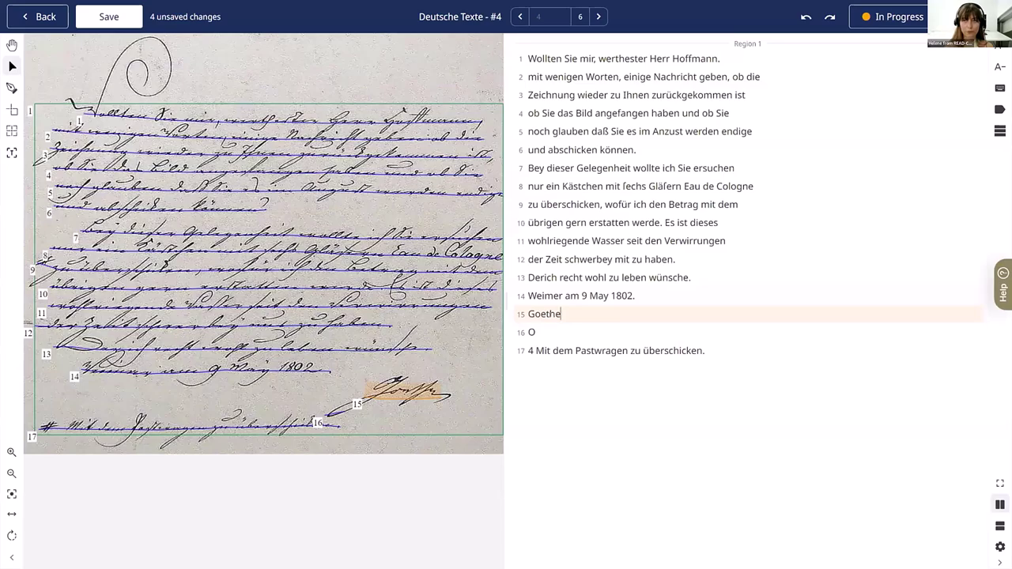
pyautogui.click(484, 356)
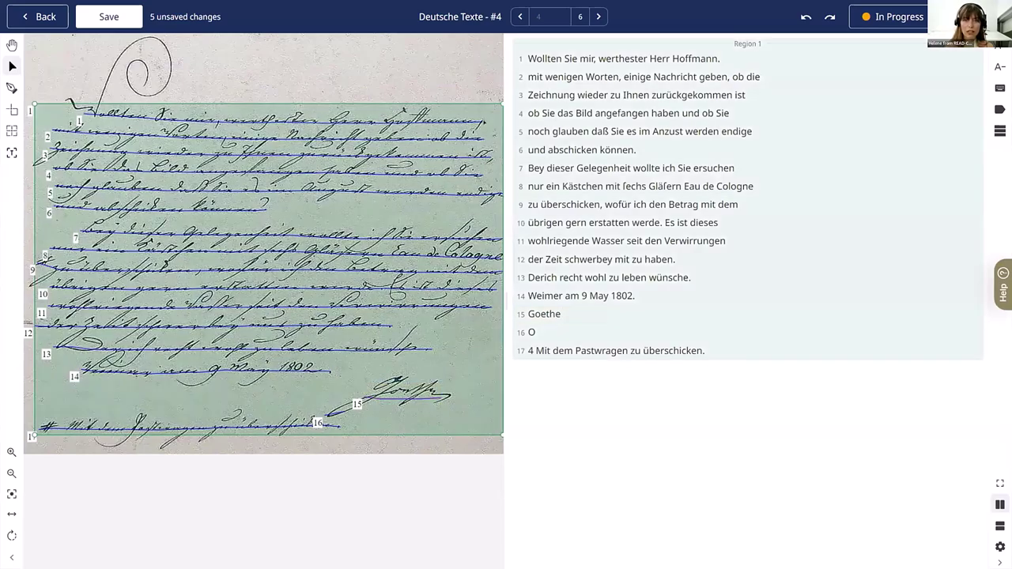
# Step: Examine the editor's keyboard shortcuts for general actions, tagging and selection, leaving the list closed
pyautogui.click(998, 16)
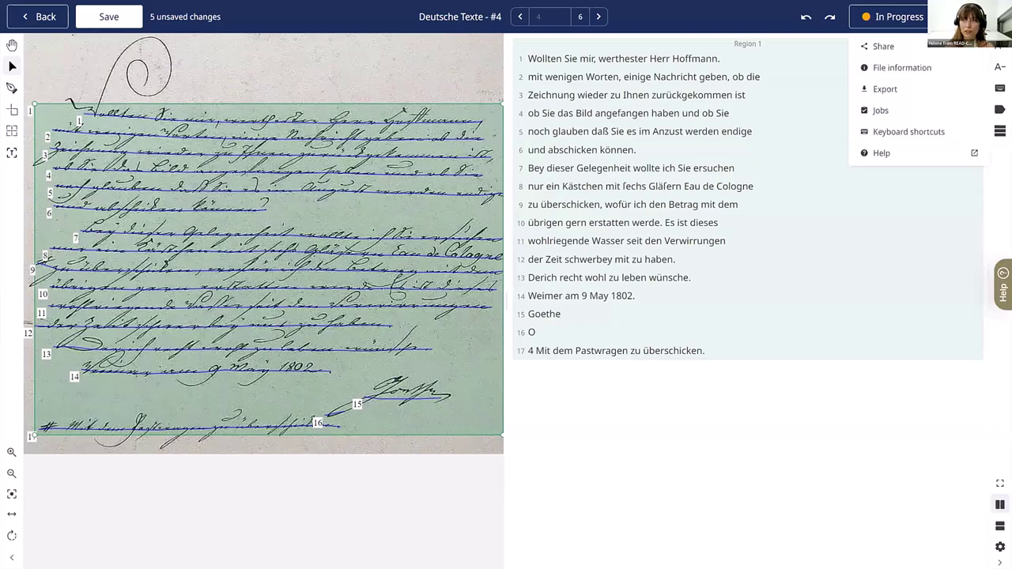
pyautogui.click(909, 134)
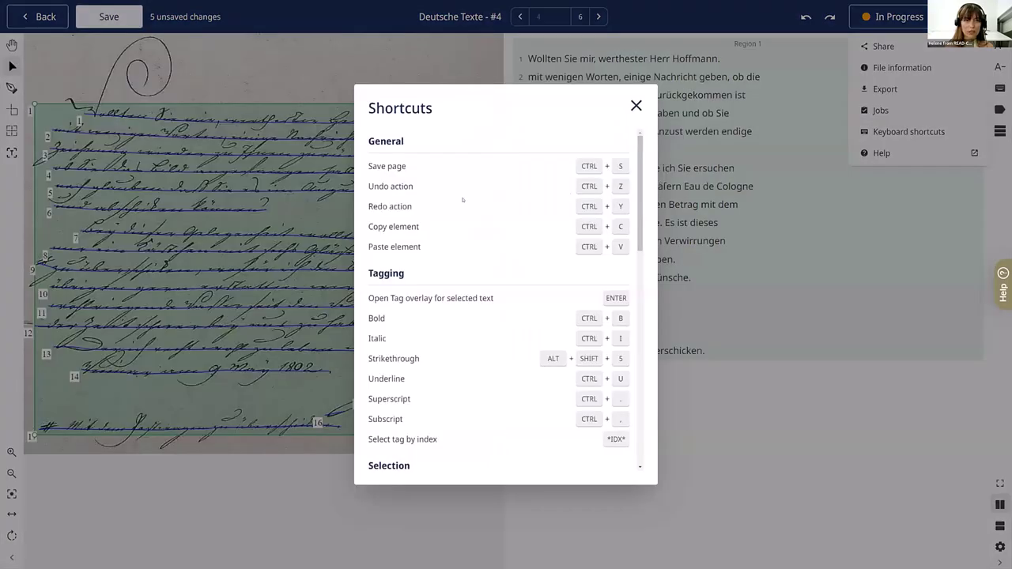
pyautogui.scroll(-2, 463, 225)
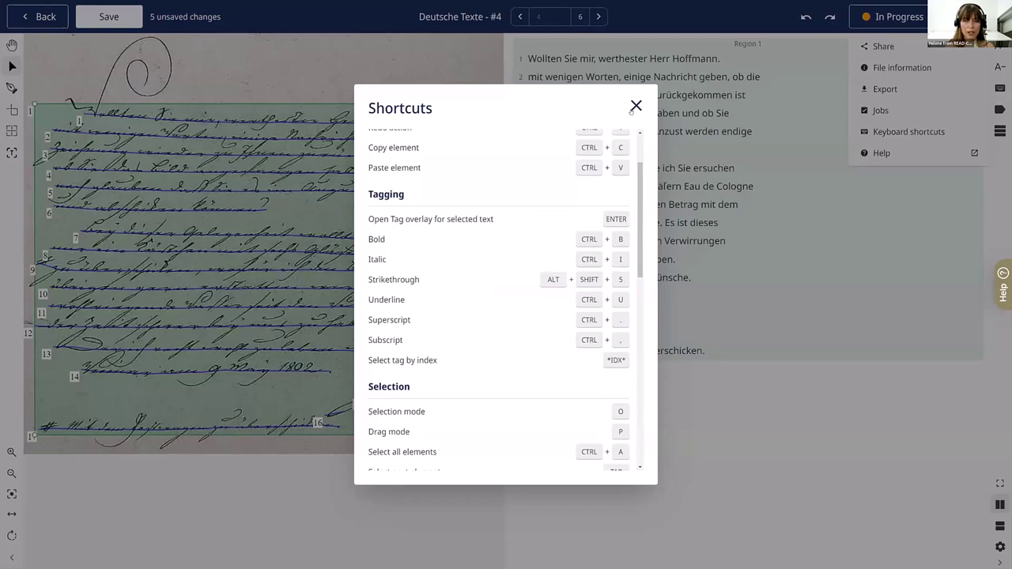
pyautogui.click(635, 107)
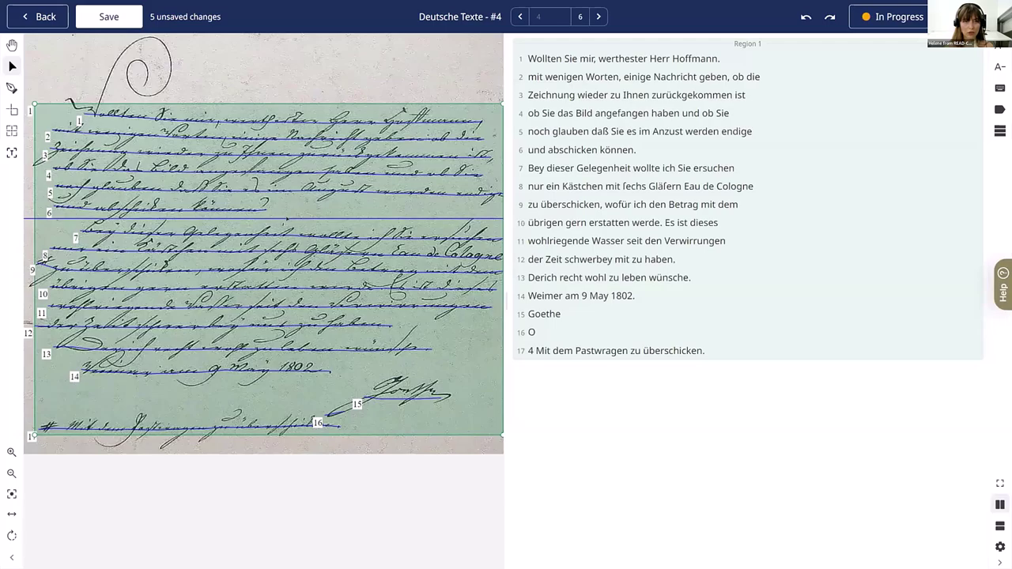
# Step: Split the text region horizontally between lines 6 and 7 and select the two resulting regions in turn
pyautogui.click(286, 219)
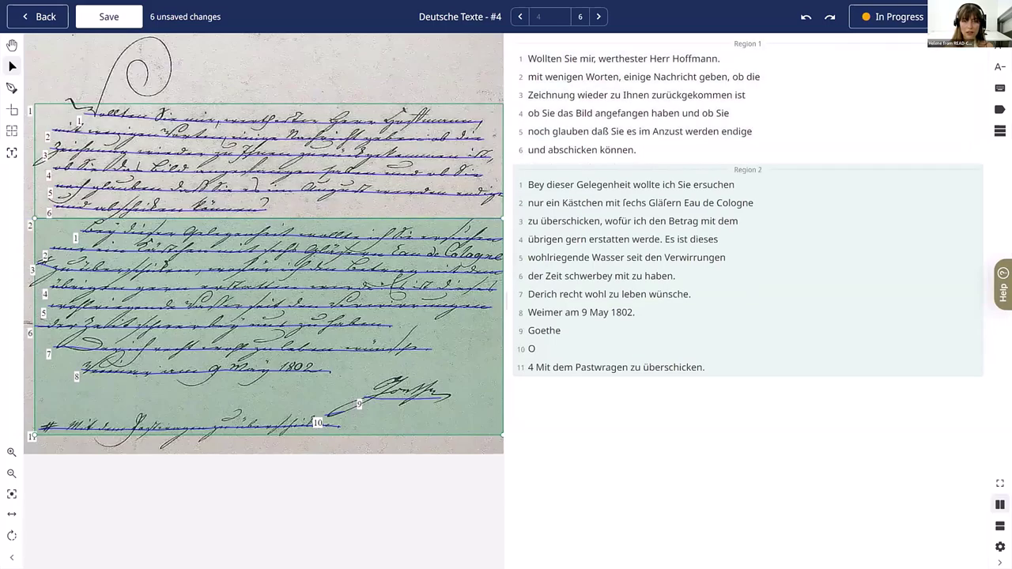
pyautogui.click(261, 269)
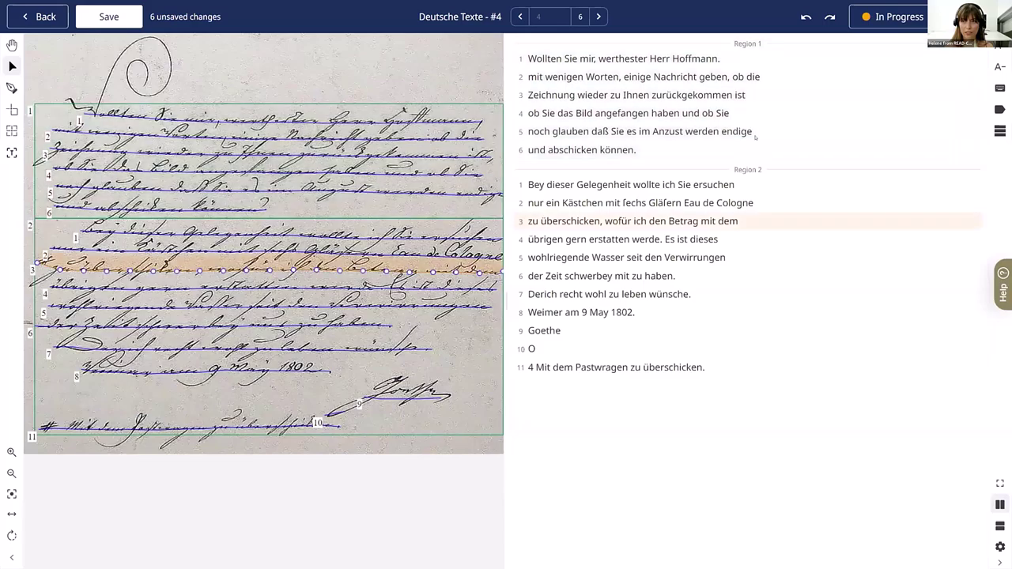
pyautogui.click(402, 217)
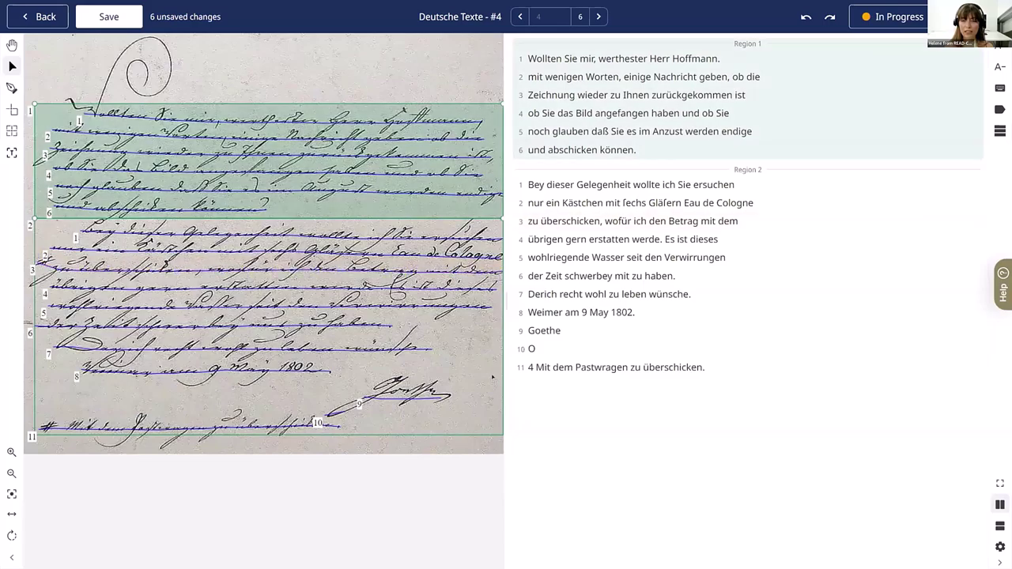
pyautogui.click(492, 377)
pyautogui.click(998, 45)
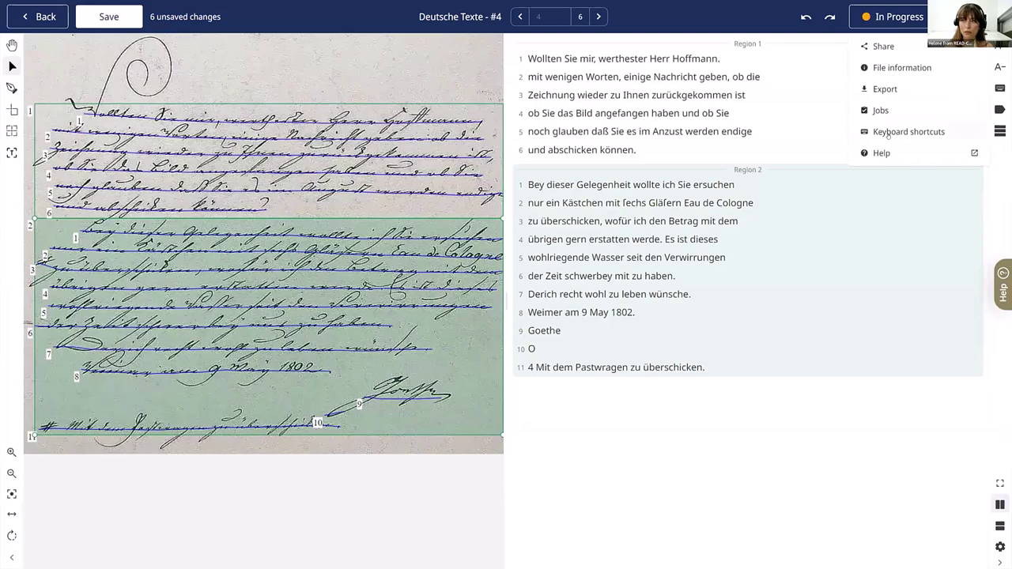
pyautogui.click(433, 215)
pyautogui.click(433, 216)
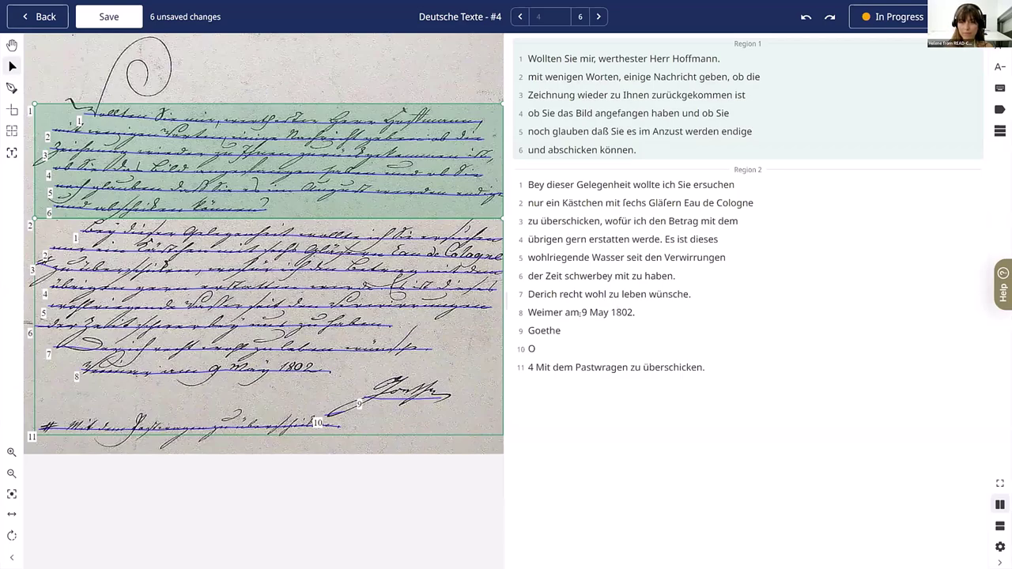
# Step: Turn on tagging and tag the addressee's title and name in line 1 of Region 1 as person
pyautogui.click(567, 329)
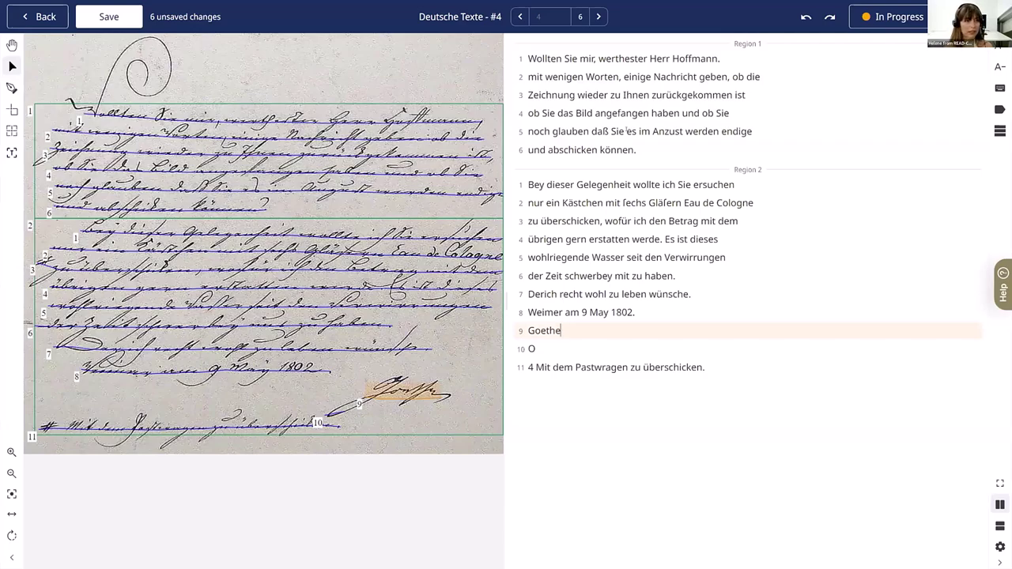
pyautogui.click(1001, 111)
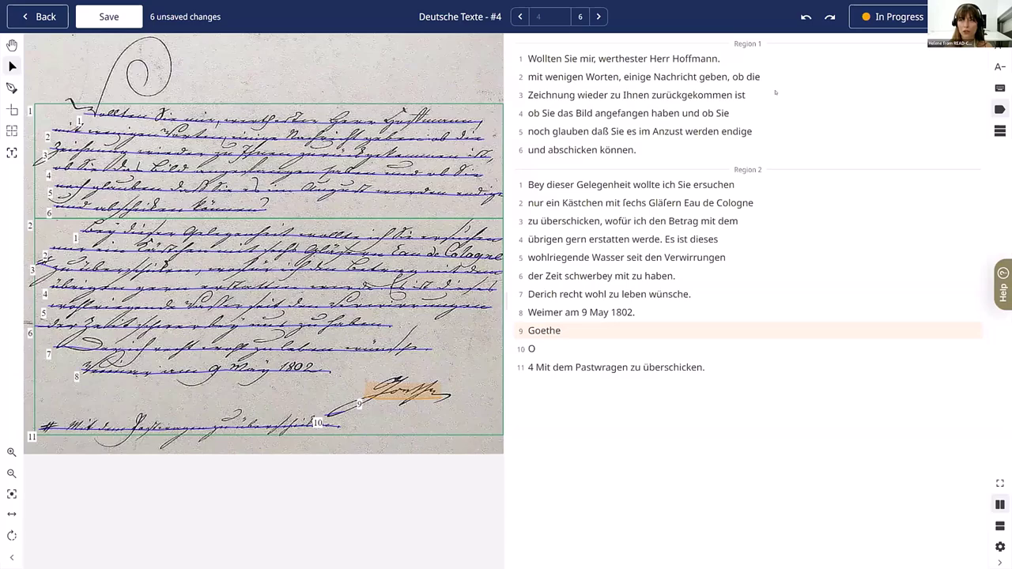
pyautogui.moveTo(649, 59); pyautogui.dragTo(718, 60)
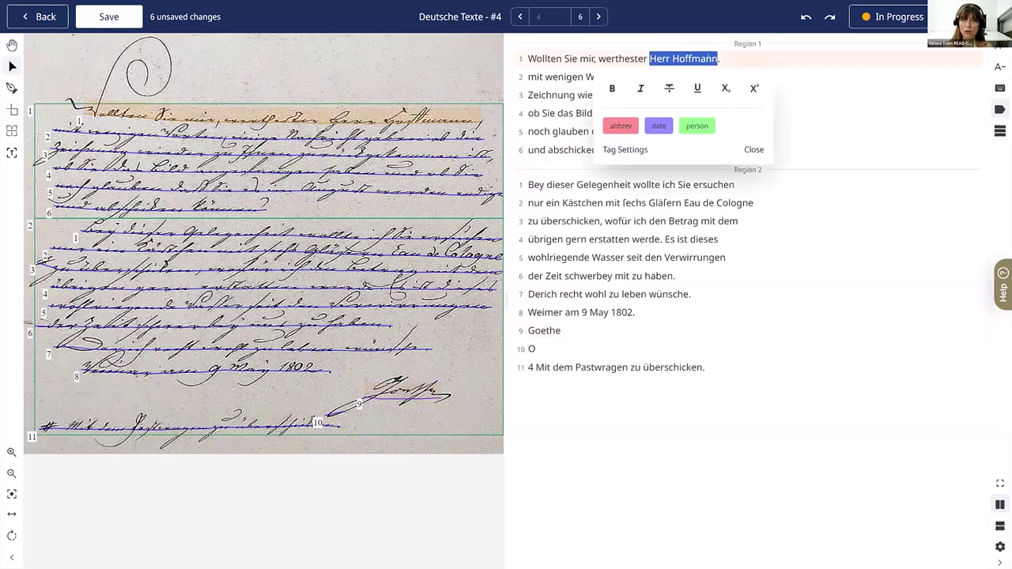
pyautogui.click(699, 127)
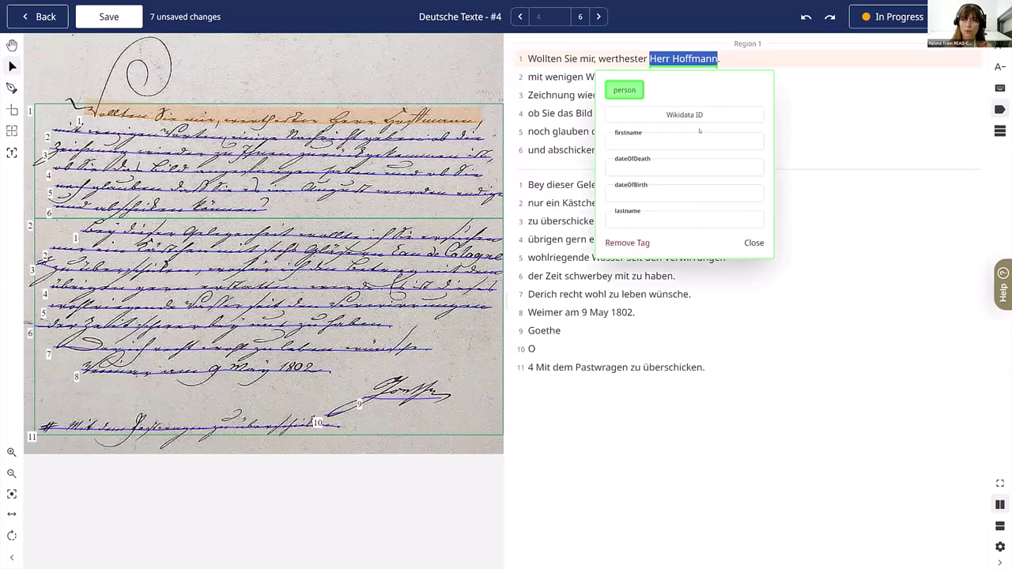
pyautogui.click(707, 275)
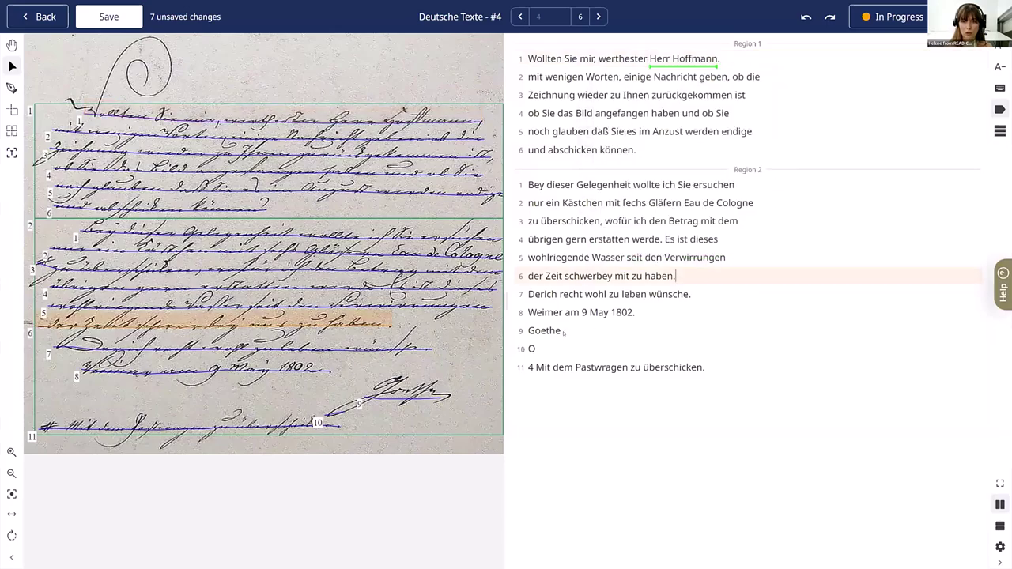
# Step: Tag "Goethe" in line 9 of Region 2 as person, leaving its attributes empty
pyautogui.moveTo(564, 331); pyautogui.dragTo(527, 330)
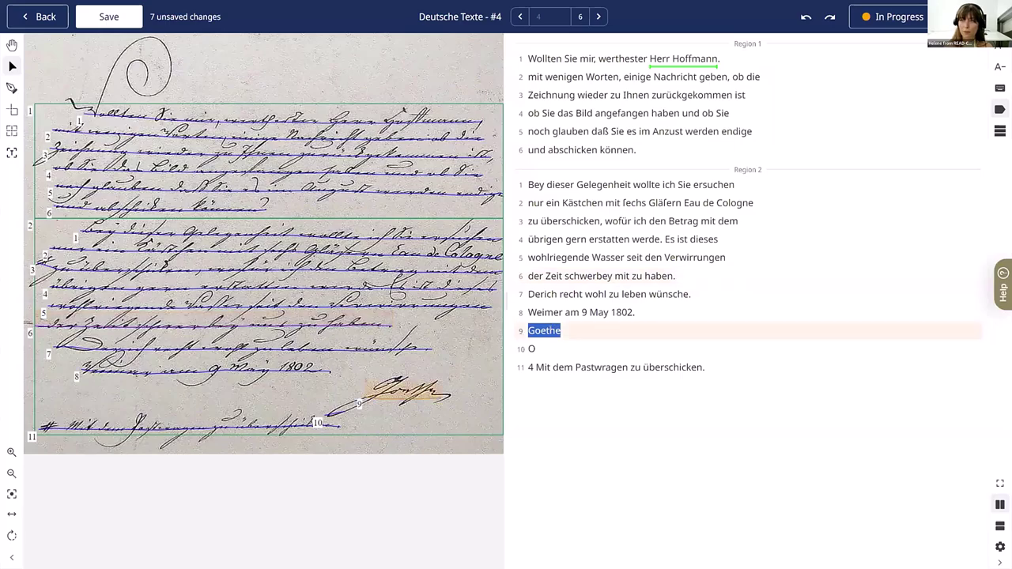
pyautogui.rightClick(551, 333)
pyautogui.press('Escape')
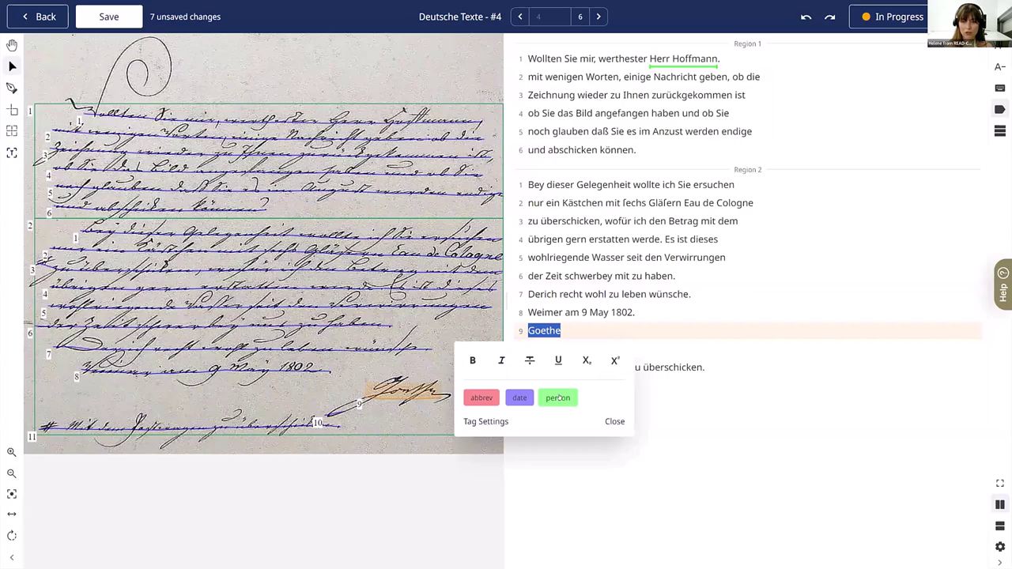
pyautogui.click(557, 397)
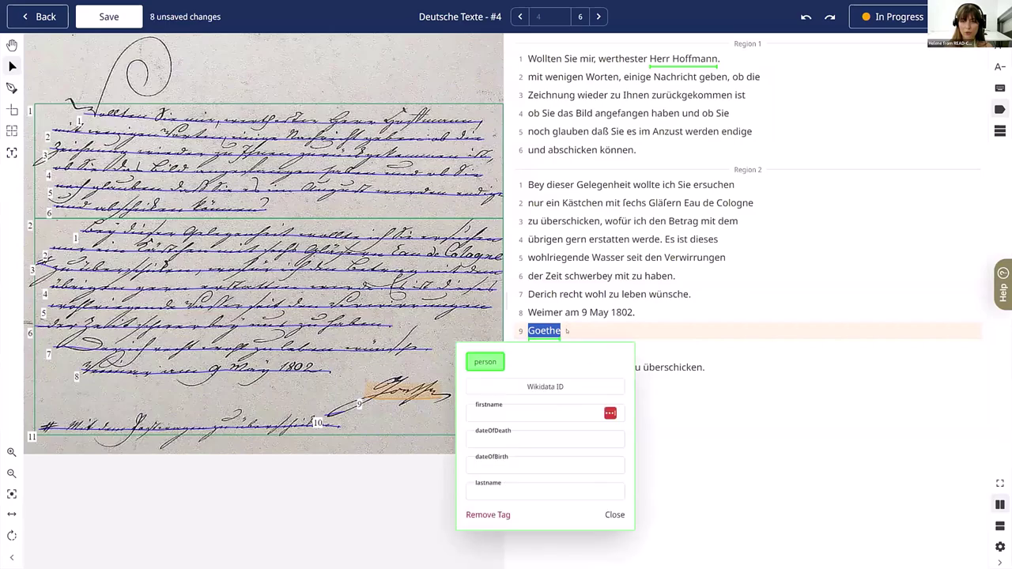
pyautogui.click(554, 312)
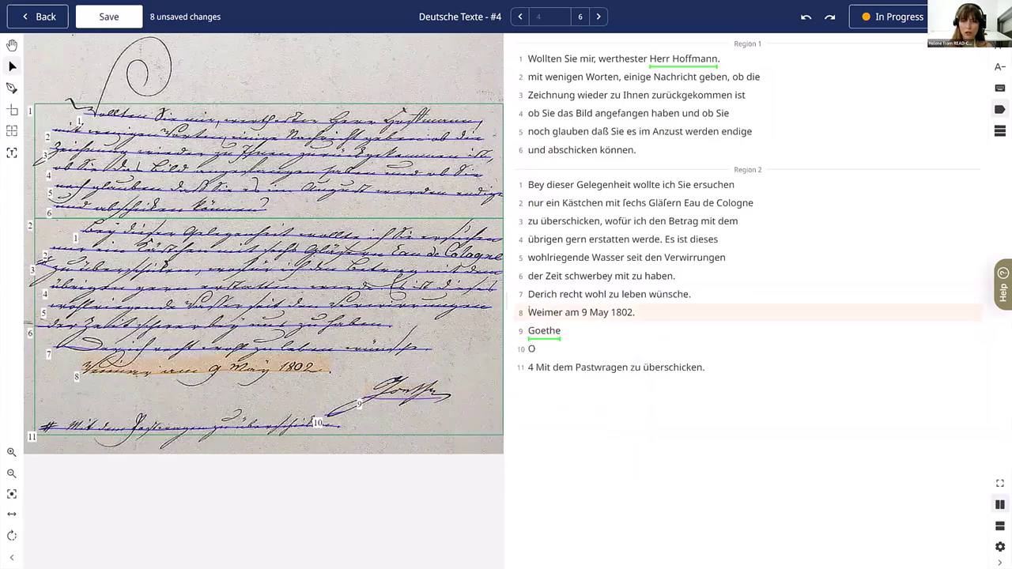
# Step: Enable the visibility of the place tag in the collection's textual tag settings and close the configuration
pyautogui.moveTo(528, 312); pyautogui.dragTo(562, 313)
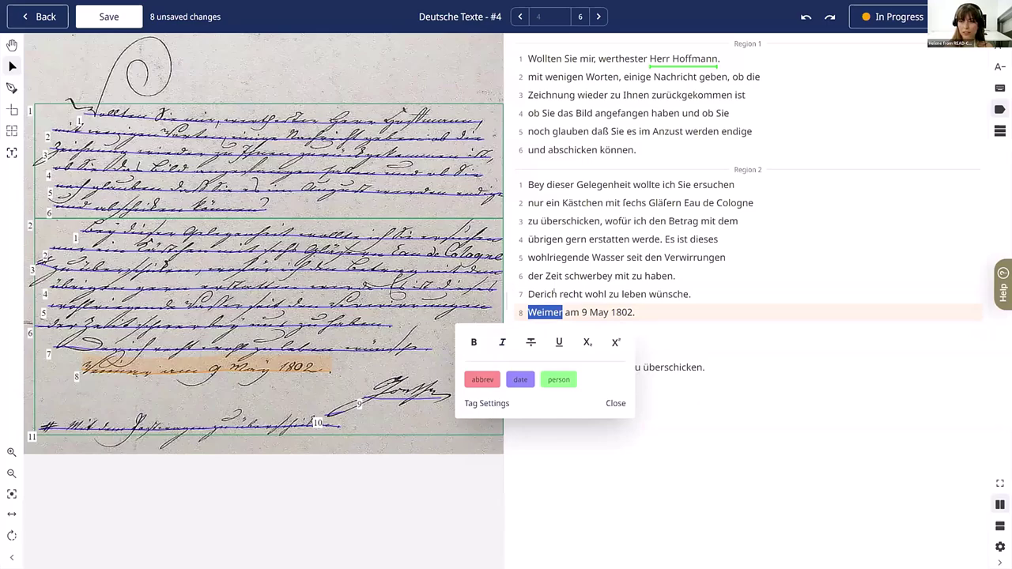
pyautogui.click(475, 404)
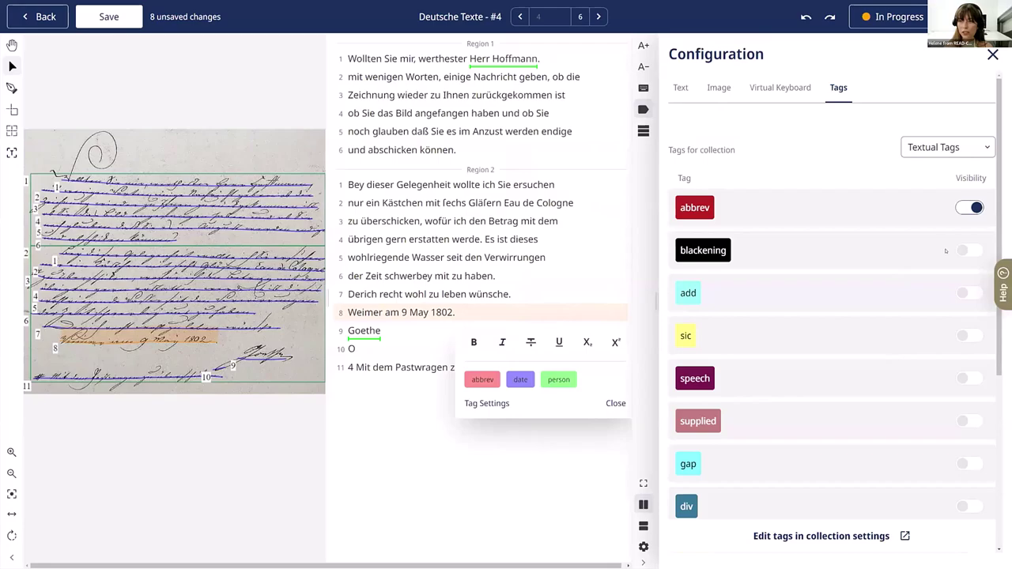
pyautogui.scroll(-5, 946, 251)
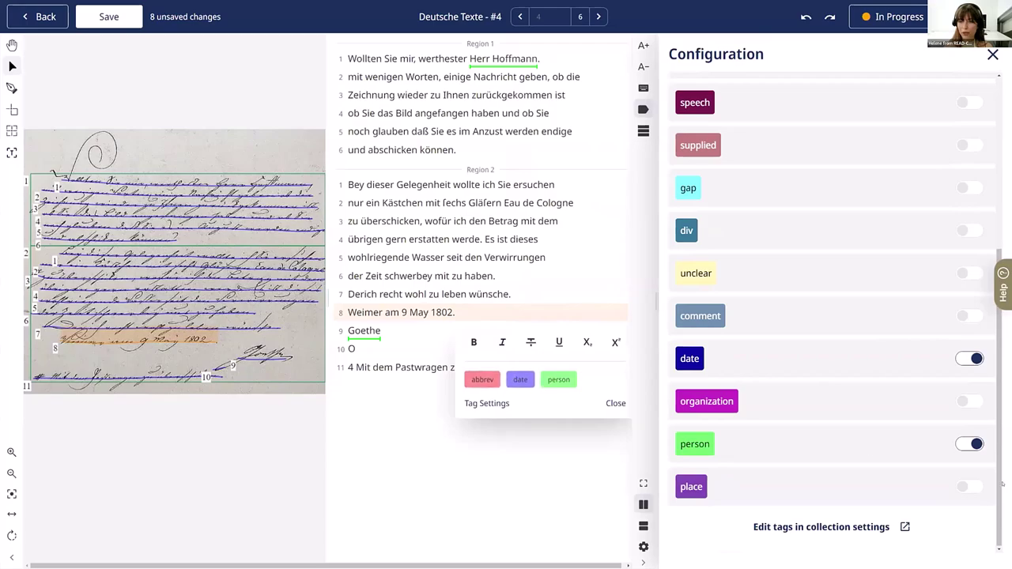
pyautogui.click(972, 487)
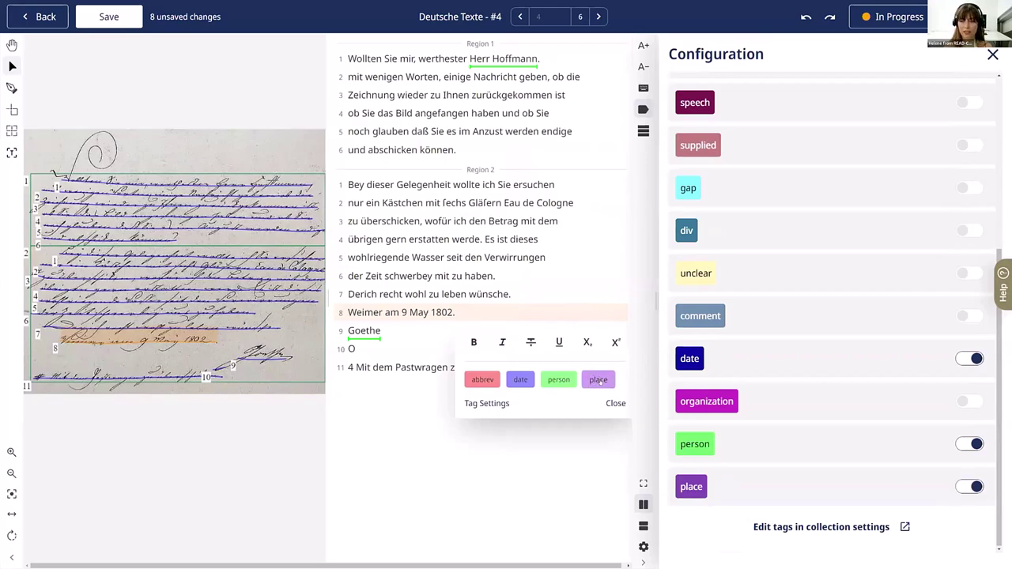
pyautogui.click(992, 55)
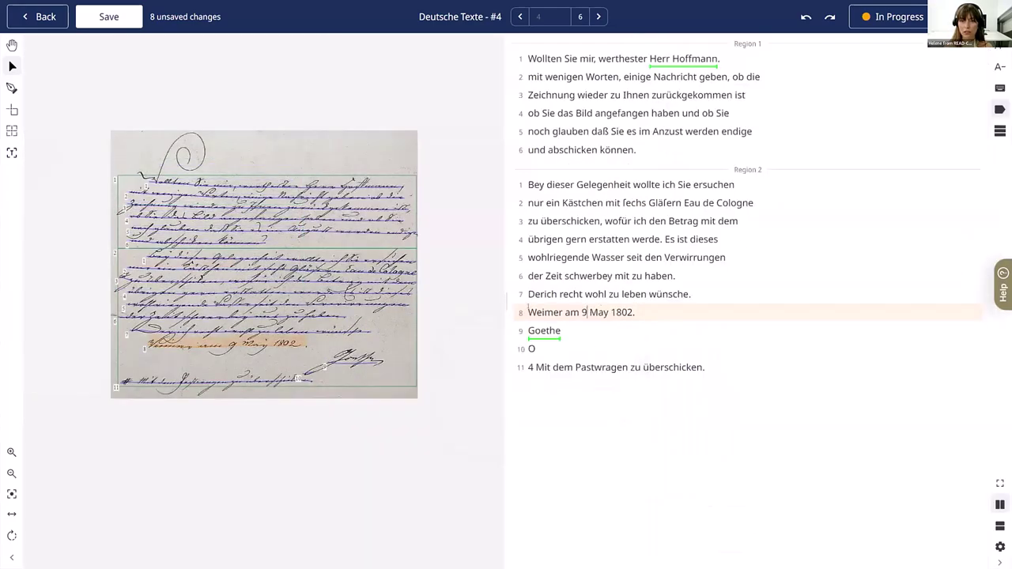
# Step: Tag "Weimer" in line 8 of Region 2 as place, leaving its attributes empty
pyautogui.doubleClick(543, 312)
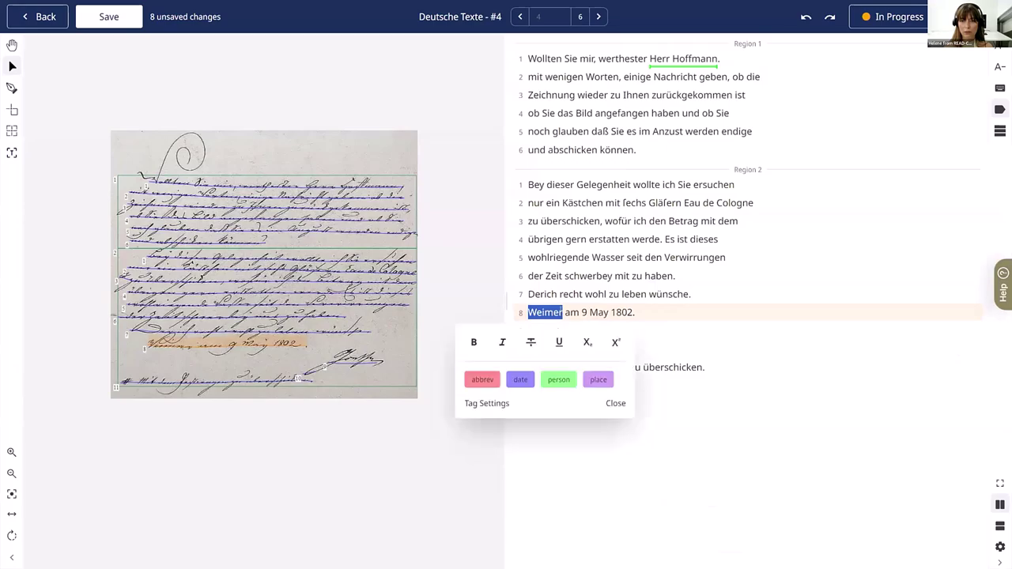
pyautogui.click(599, 379)
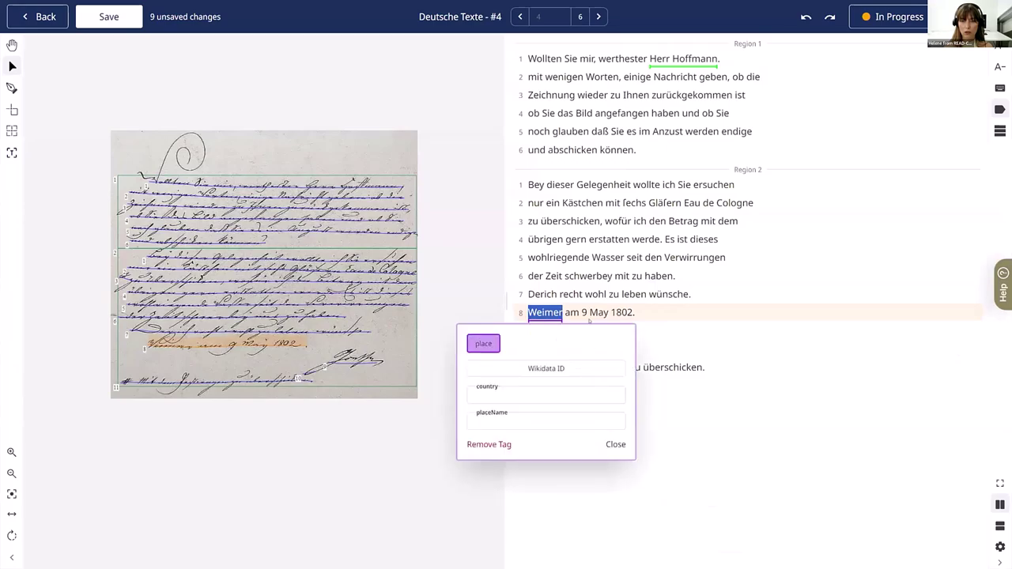
pyautogui.click(585, 311)
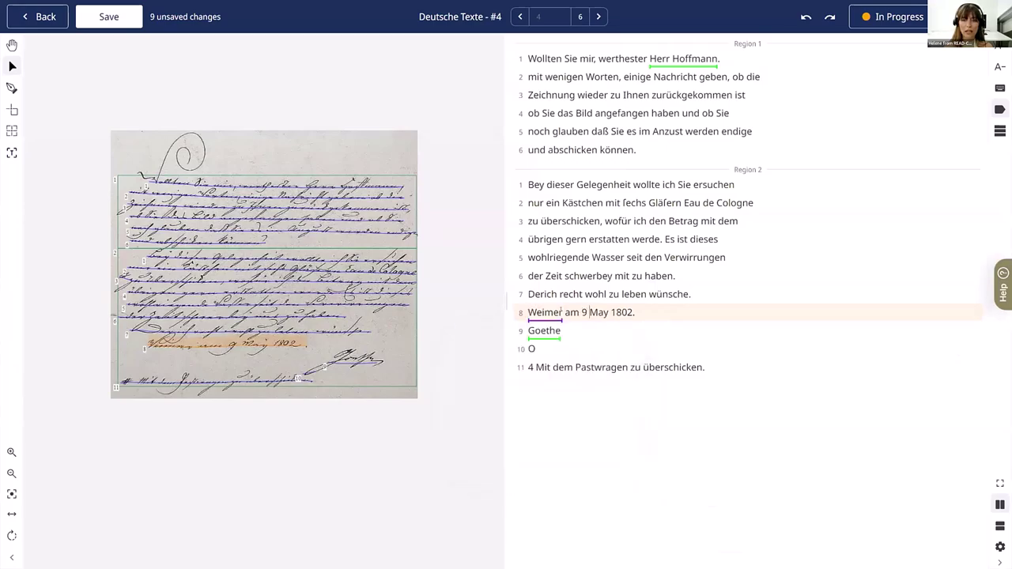
# Step: Format the letters "mer" of "Weimer" in line 8 of Region 2 as superscript
pyautogui.moveTo(562, 311); pyautogui.dragTo(527, 312)
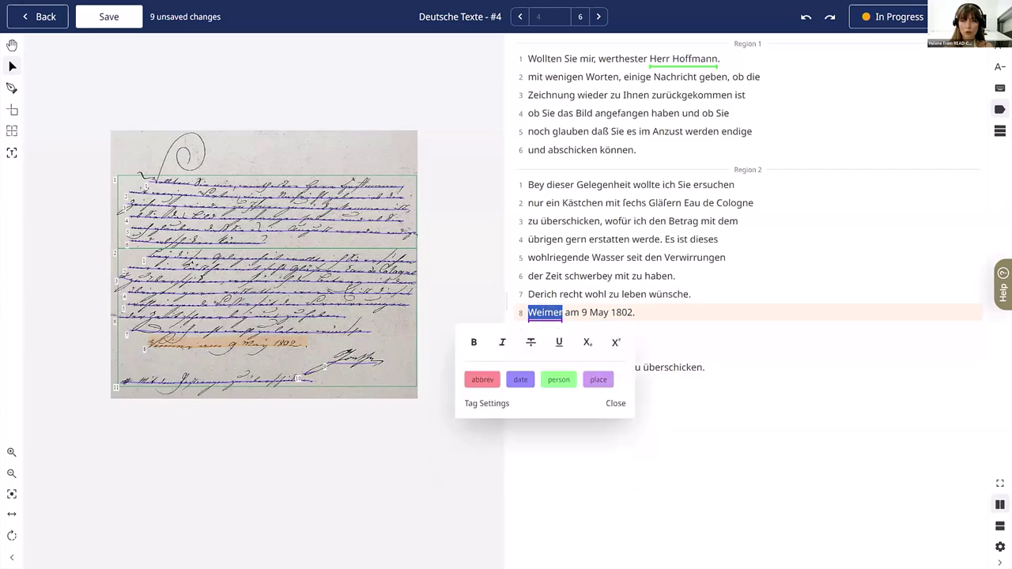
pyautogui.click(629, 312)
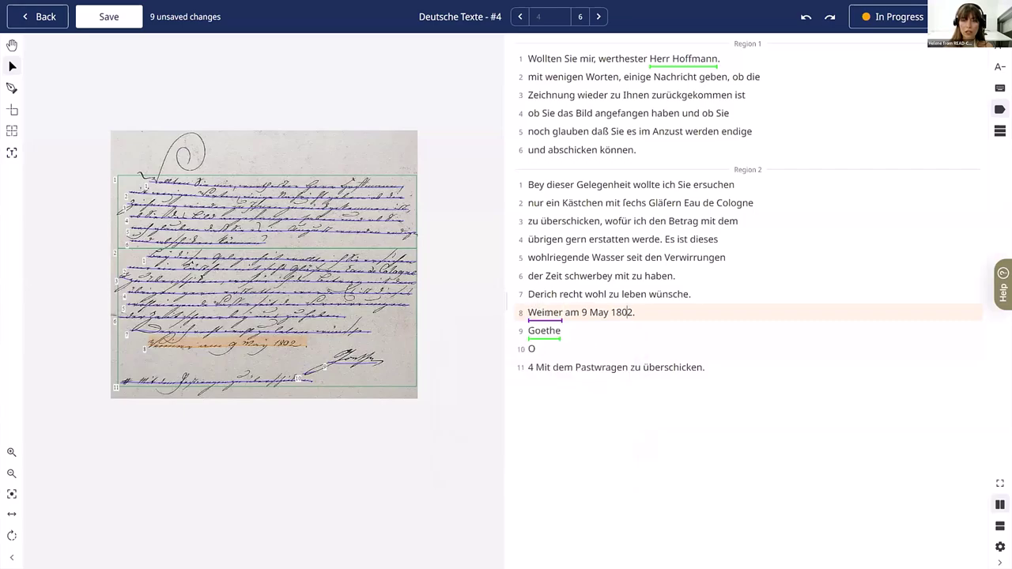
pyautogui.moveTo(544, 312); pyautogui.dragTo(563, 312)
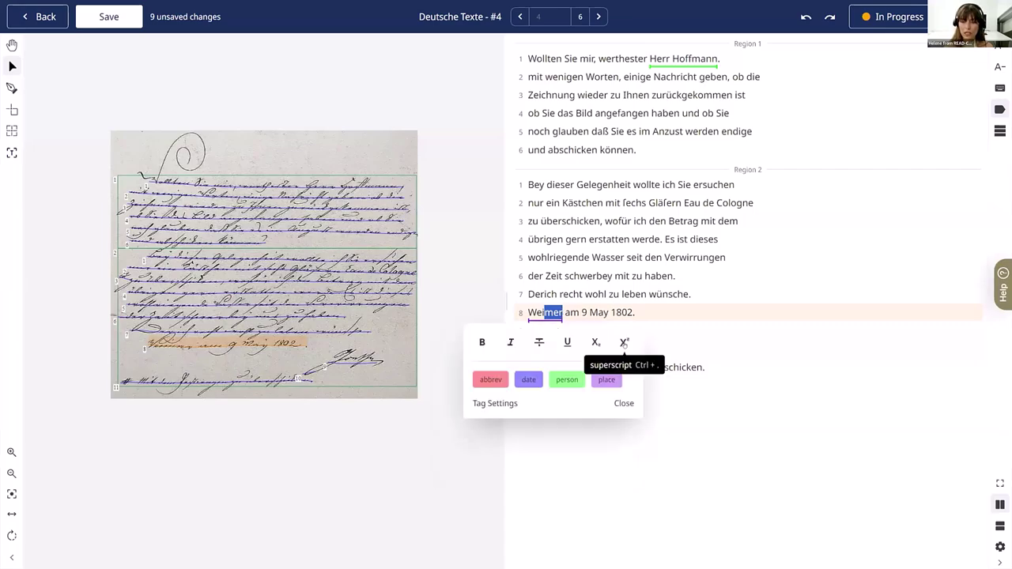
pyautogui.click(624, 343)
pyautogui.click(705, 347)
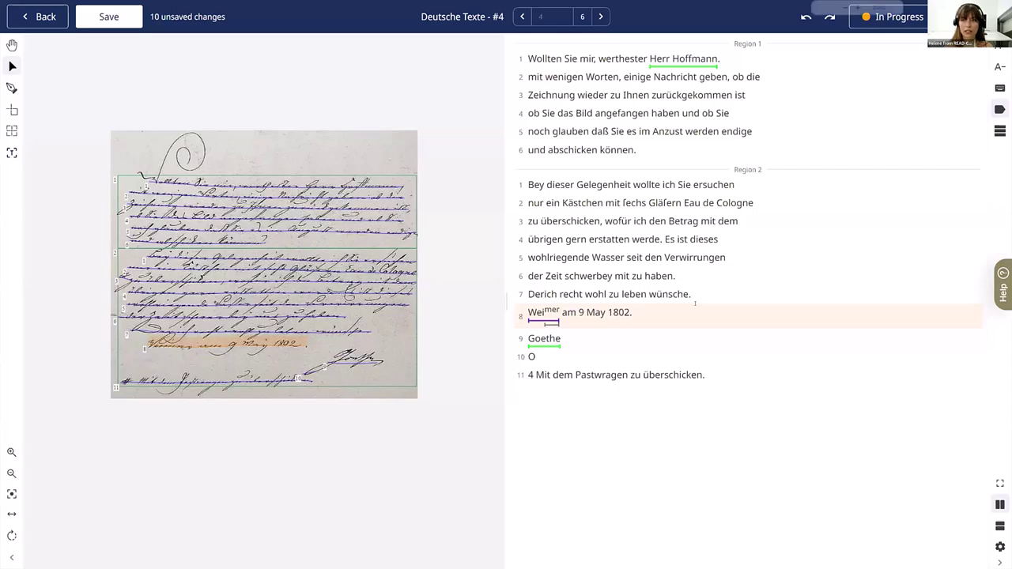
# Step: Assign the structure type paragraph to Region 1 on the page image
pyautogui.hotkey('ctrl', '+')
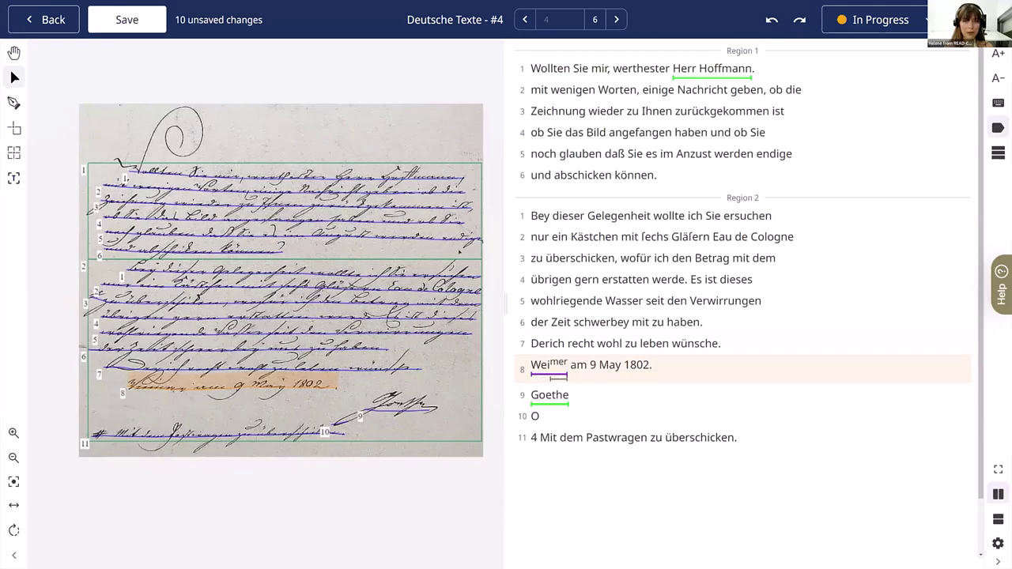
pyautogui.click(389, 250)
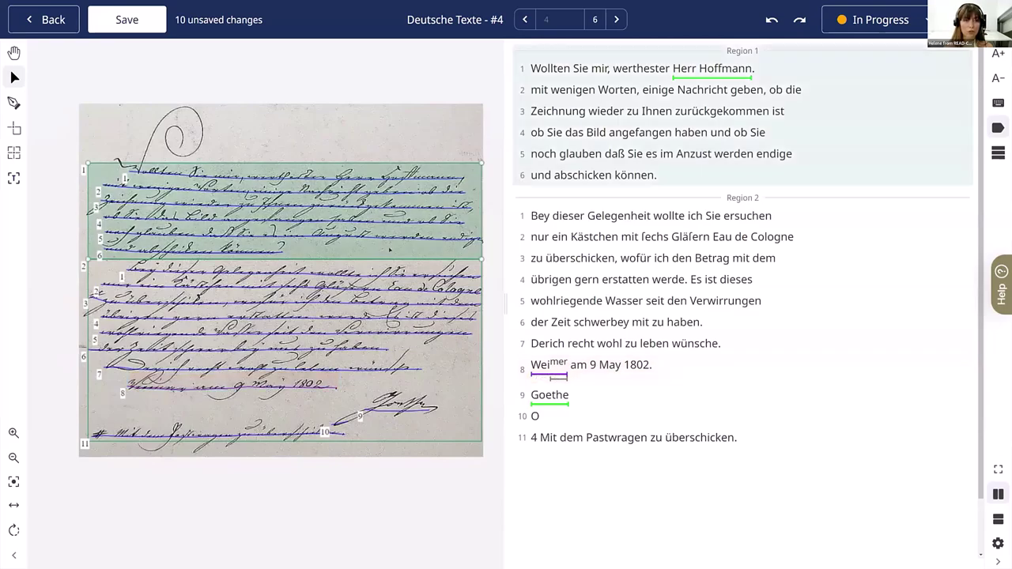
pyautogui.rightClick(389, 249)
pyautogui.moveTo(427, 267)
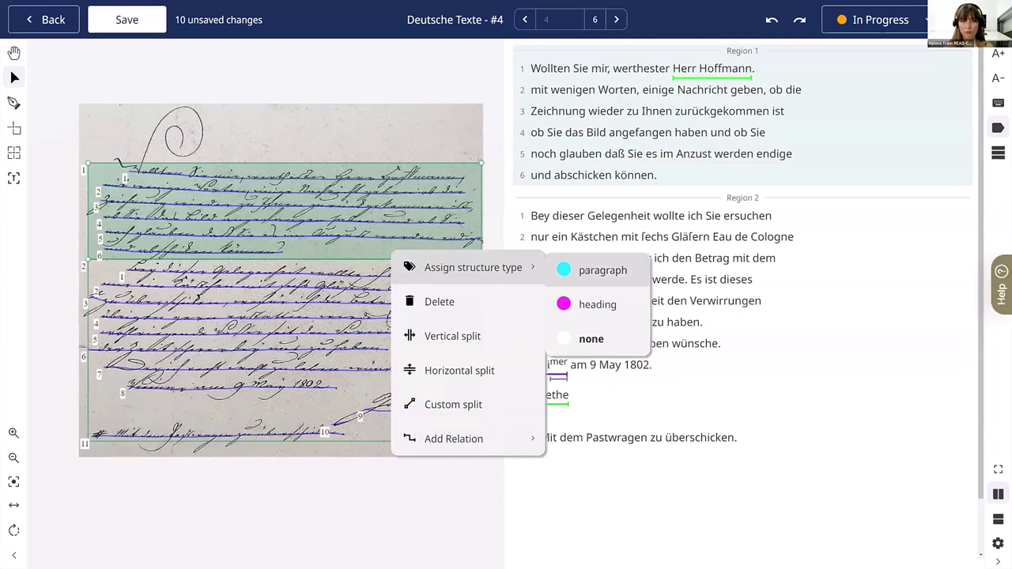
pyautogui.click(593, 270)
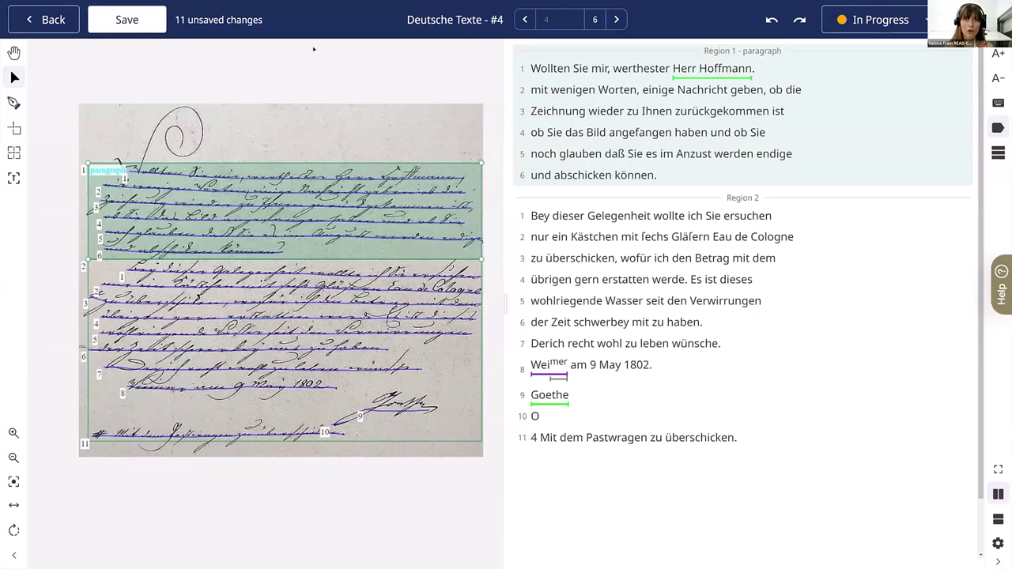
# Step: Save the page, set its status to Done, save again and return to the document's page overview
pyautogui.click(160, 21)
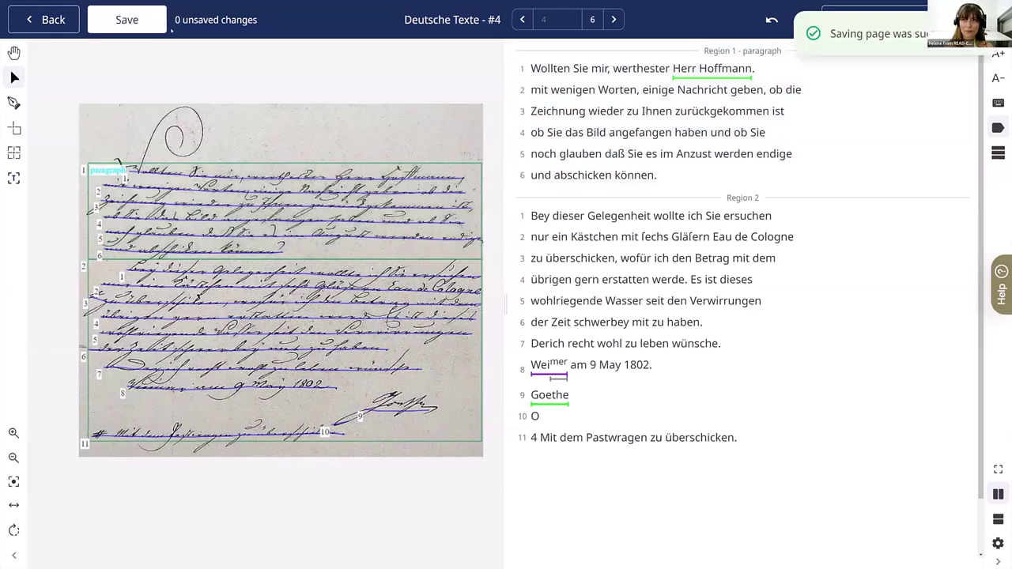
pyautogui.click(832, 11)
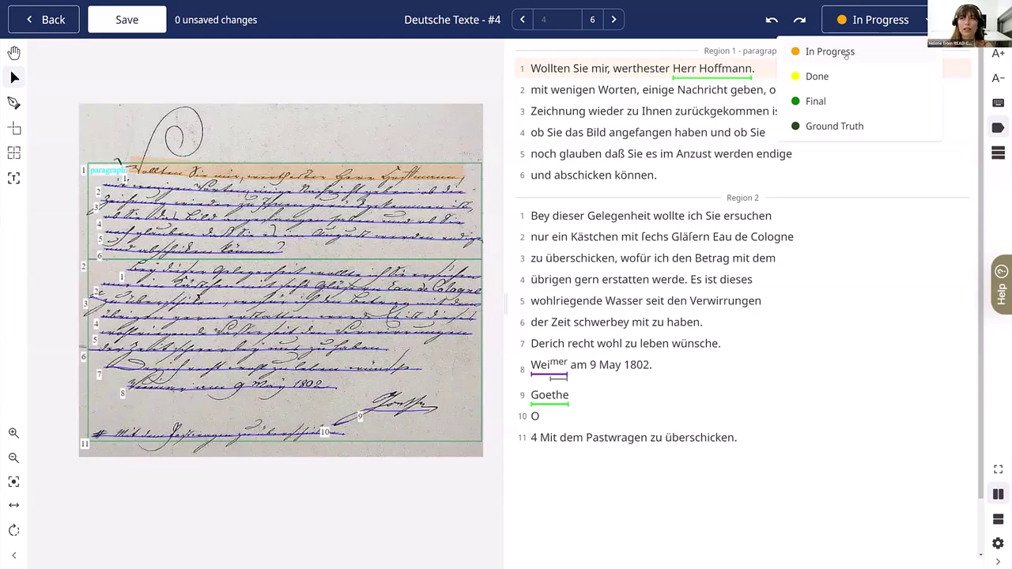
pyautogui.click(888, 72)
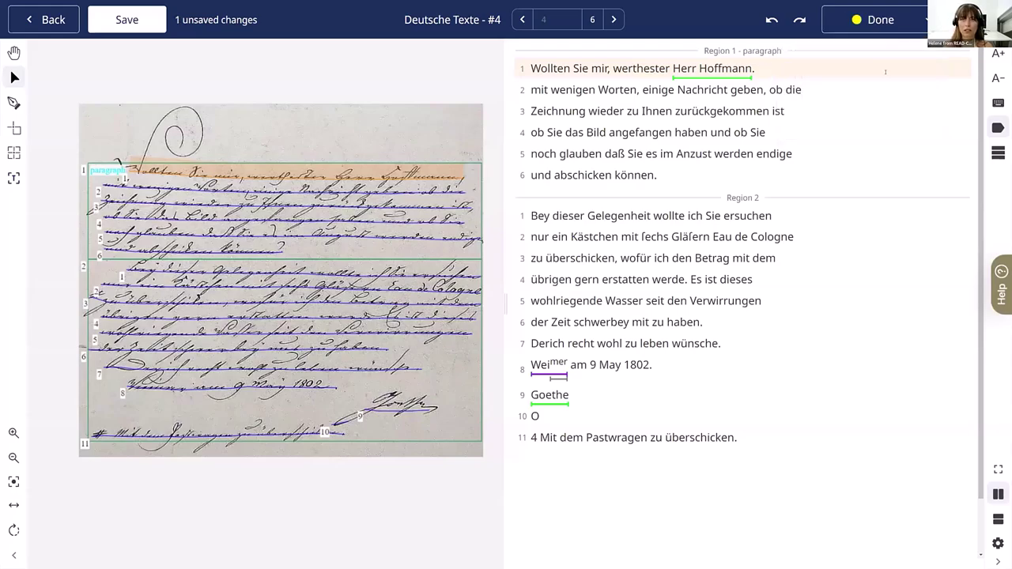
pyautogui.click(112, 19)
pyautogui.click(61, 21)
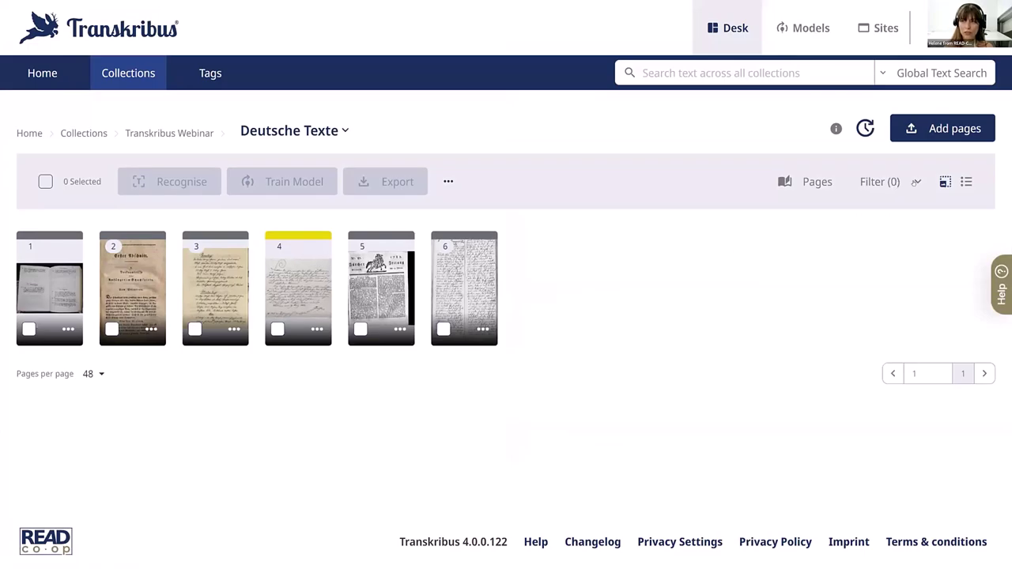
# Step: Reopen page 4 and correct the place name in line 8 of Region 2 to "Weimar"
pyautogui.click(916, 183)
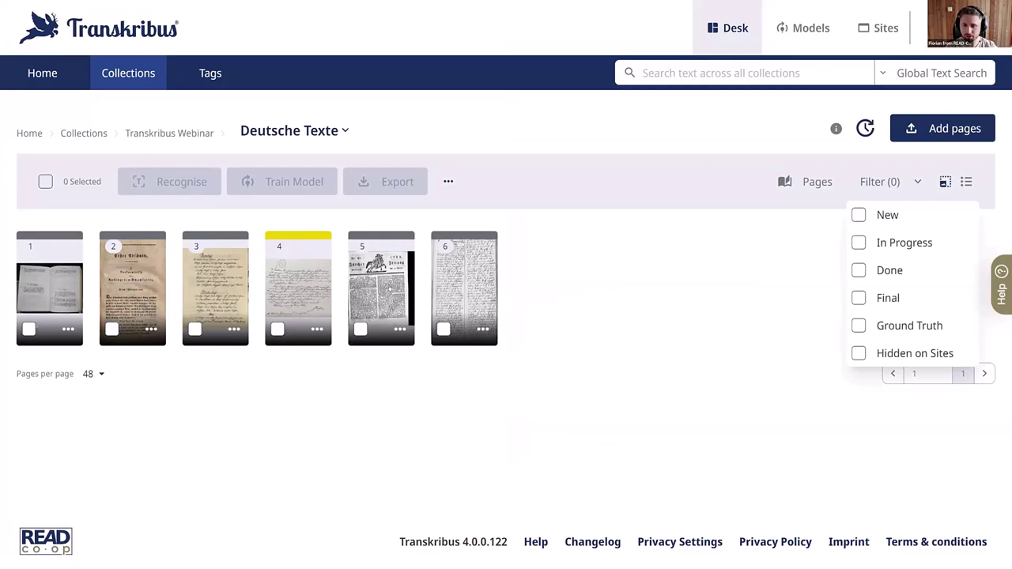
pyautogui.click(292, 307)
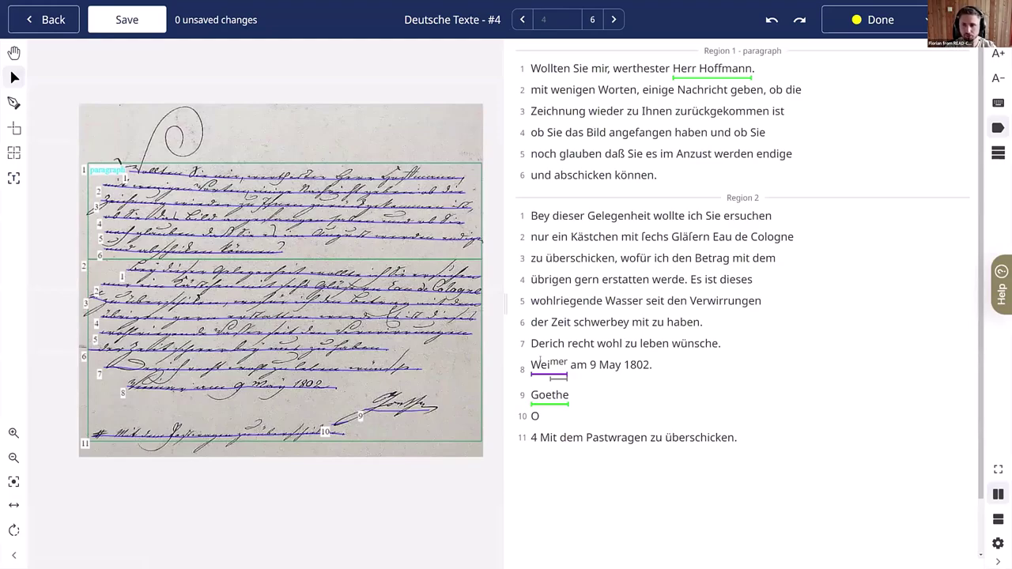
pyautogui.click(633, 365)
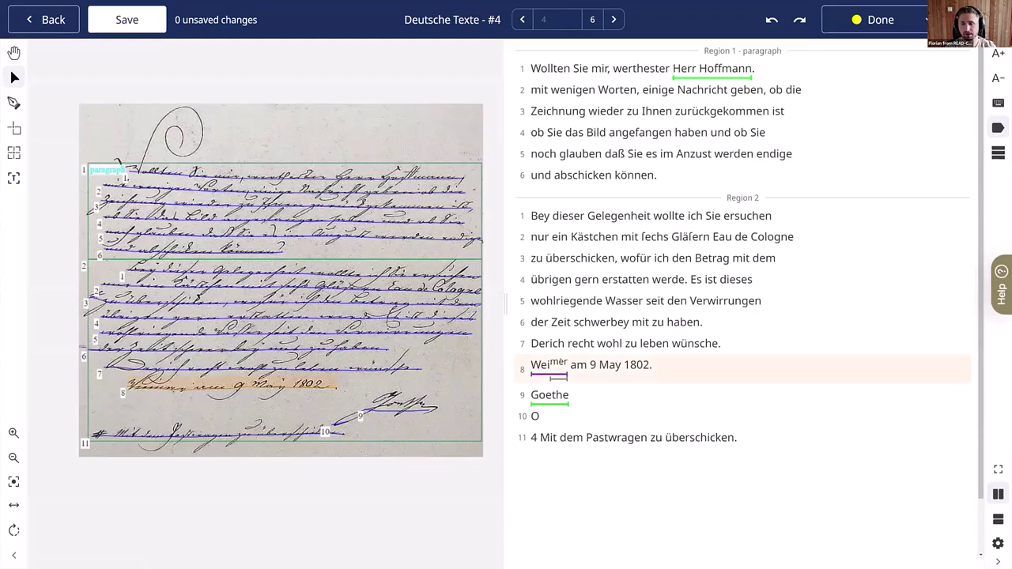
pyautogui.press('BackSpace')
pyautogui.write('a')
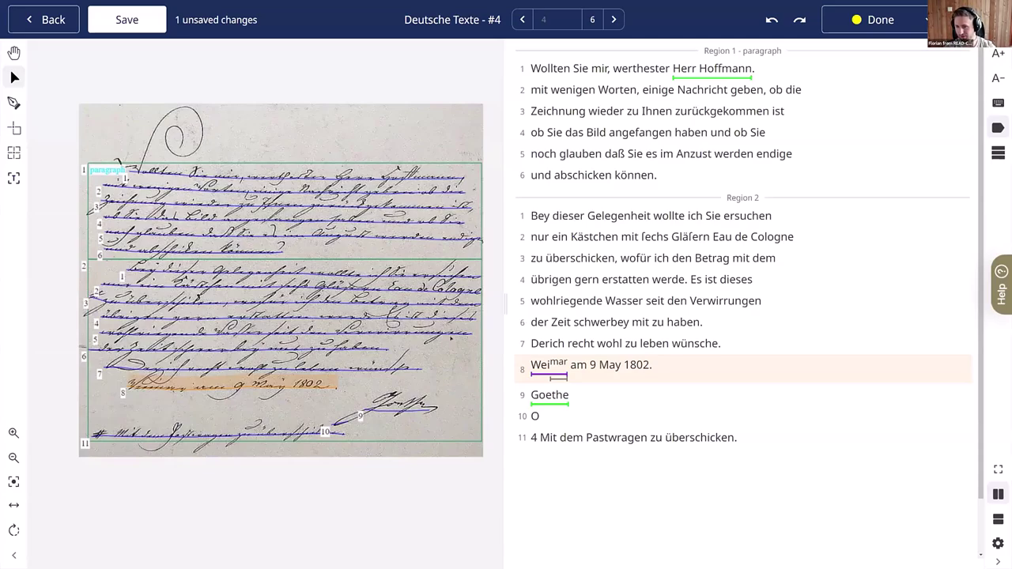
# Step: Remove the superscript formatting from "mar" in line 8 of Region 2 and save the page
pyautogui.click(549, 377)
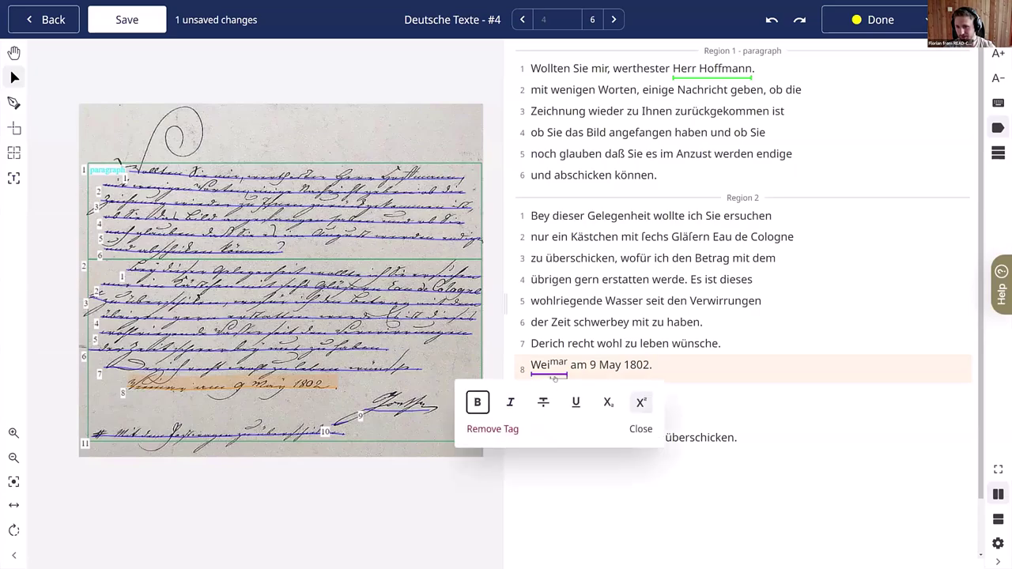
pyautogui.click(505, 431)
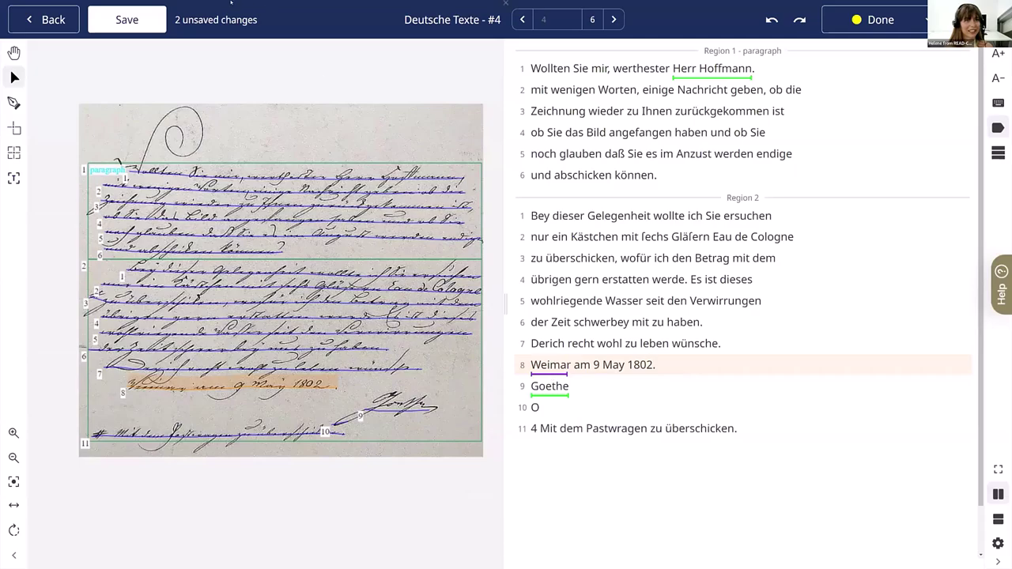
pyautogui.click(143, 19)
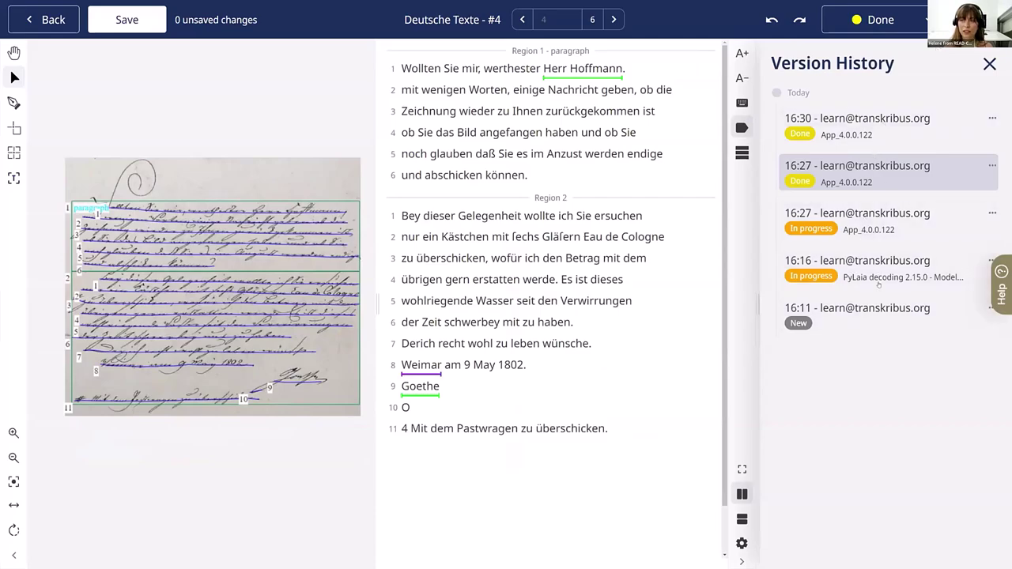
# Step: Close the version history, return to the document's page overview and filter the pages by status Done
pyautogui.click(989, 65)
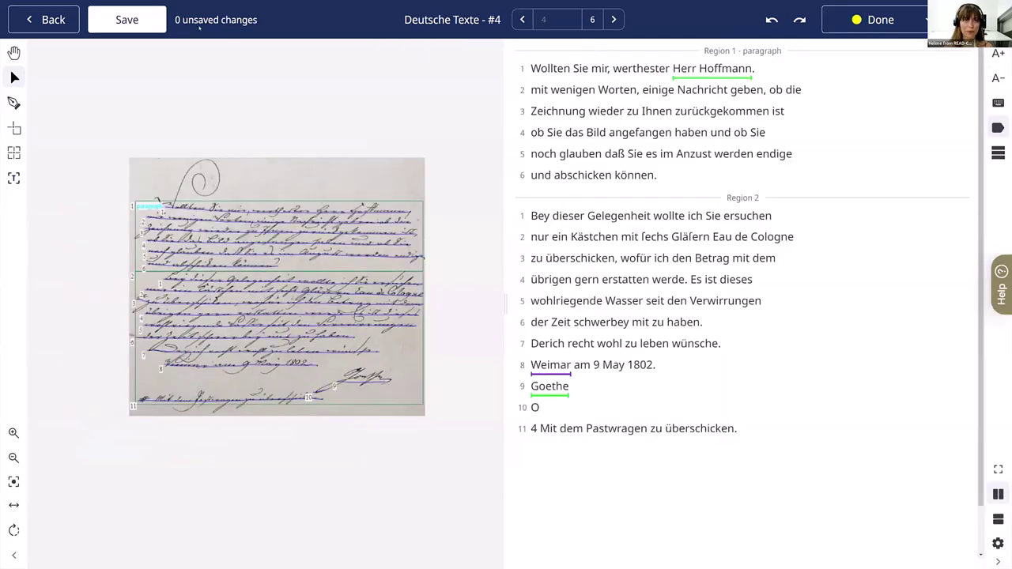
pyautogui.click(58, 18)
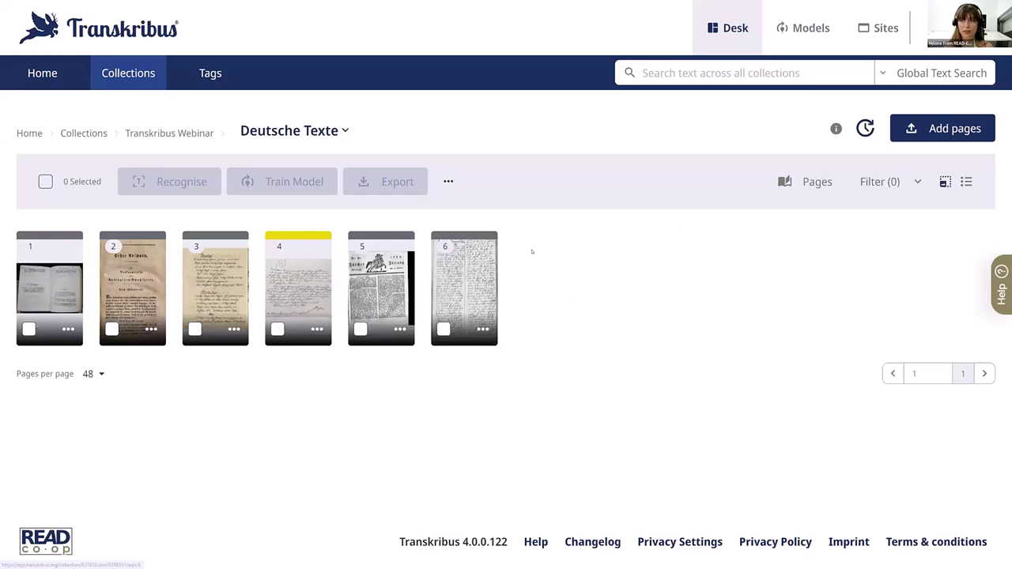
pyautogui.click(918, 182)
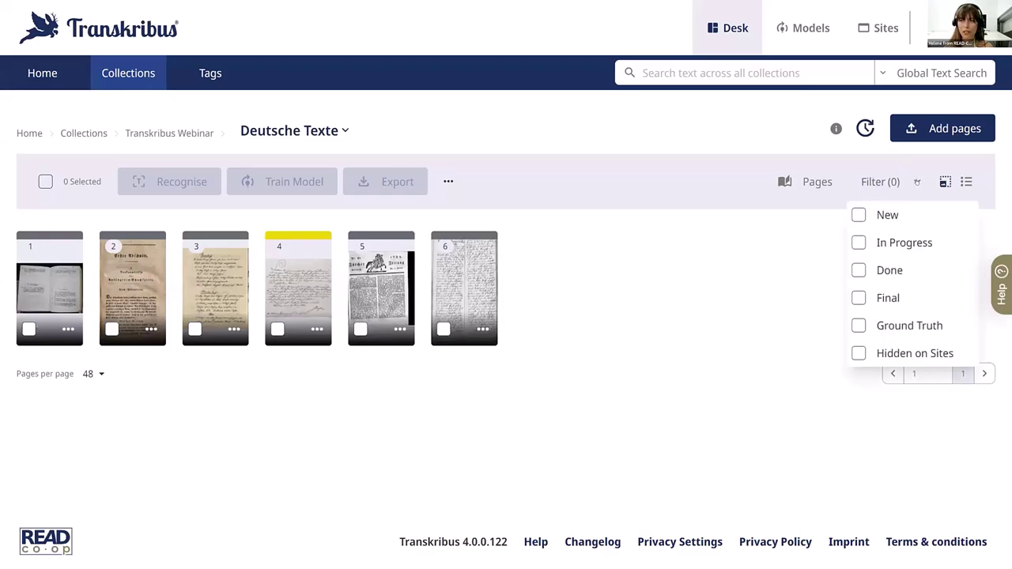
pyautogui.click(858, 271)
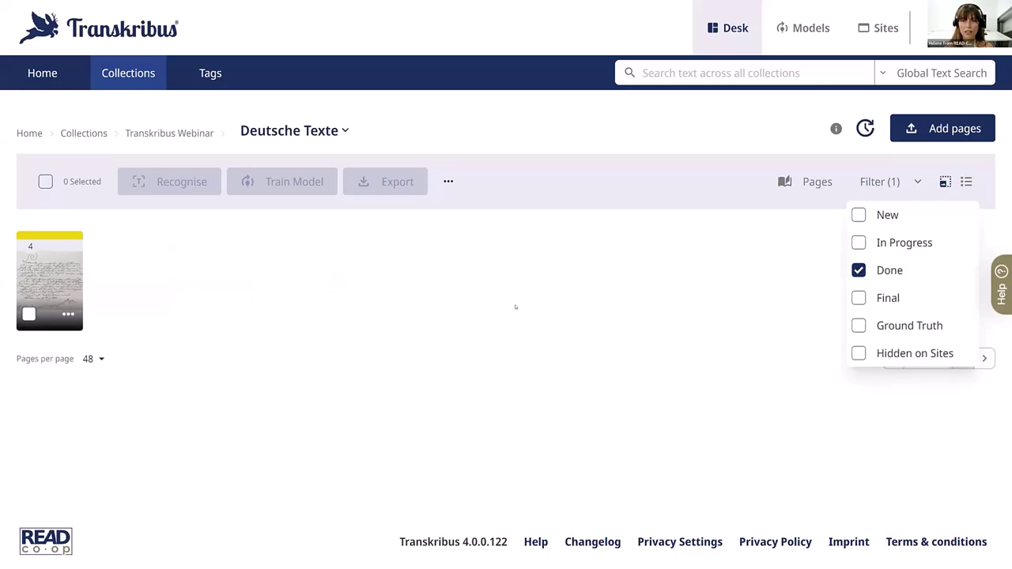
# Step: Clear the Done filter from the page overview and set the status of page 5 to Final
pyautogui.click(859, 268)
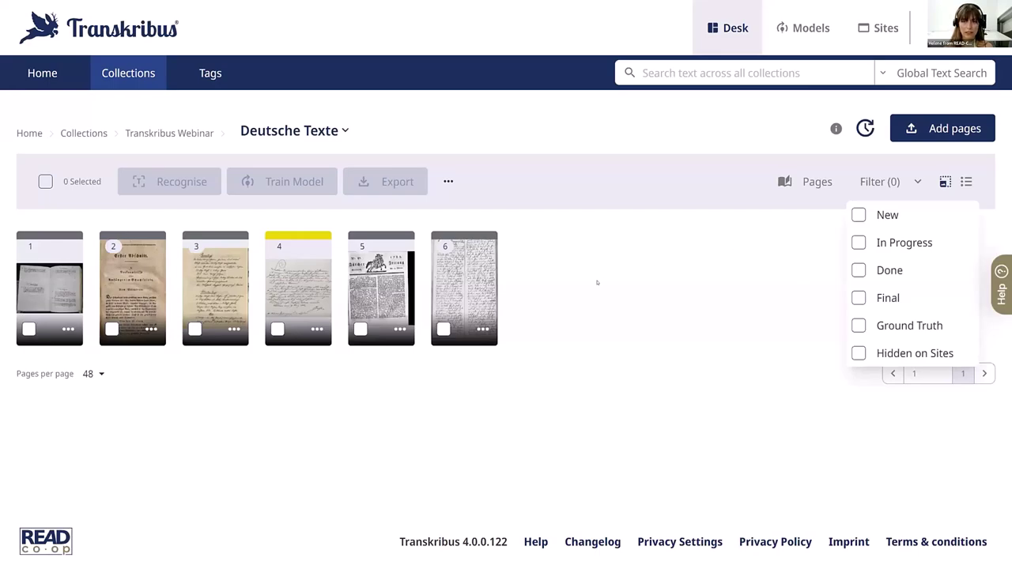
pyautogui.click(551, 344)
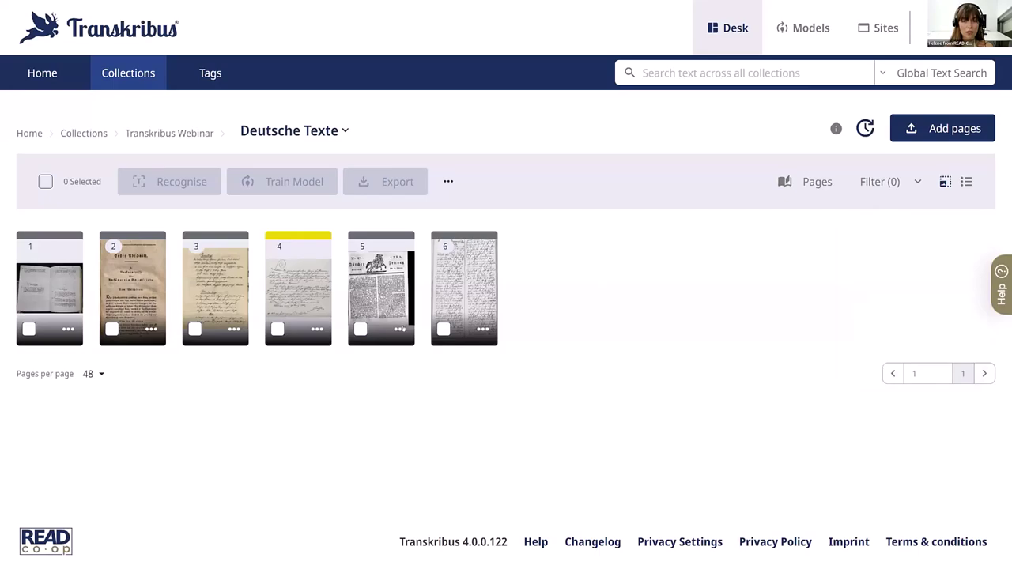
pyautogui.click(400, 330)
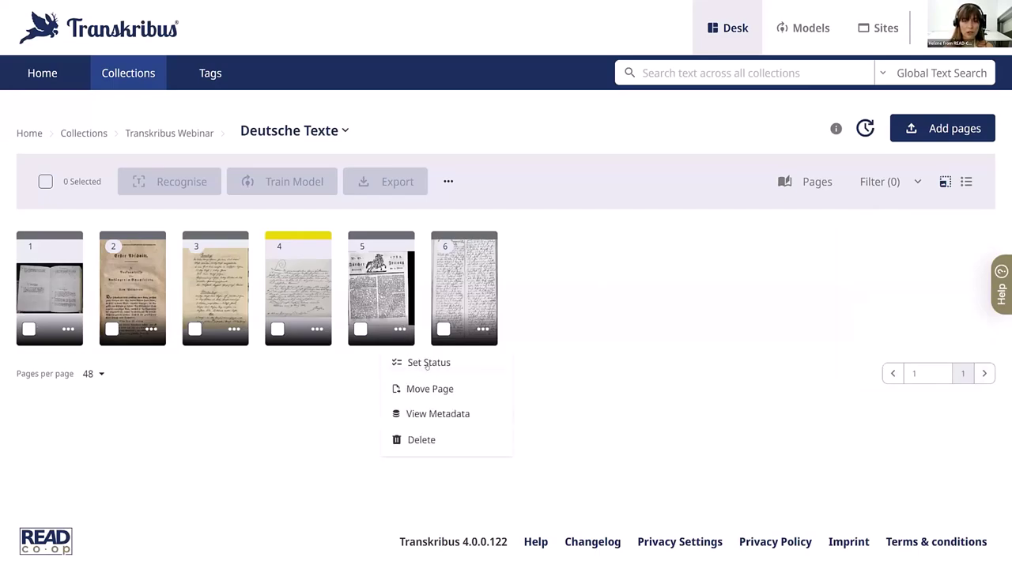
pyautogui.click(464, 365)
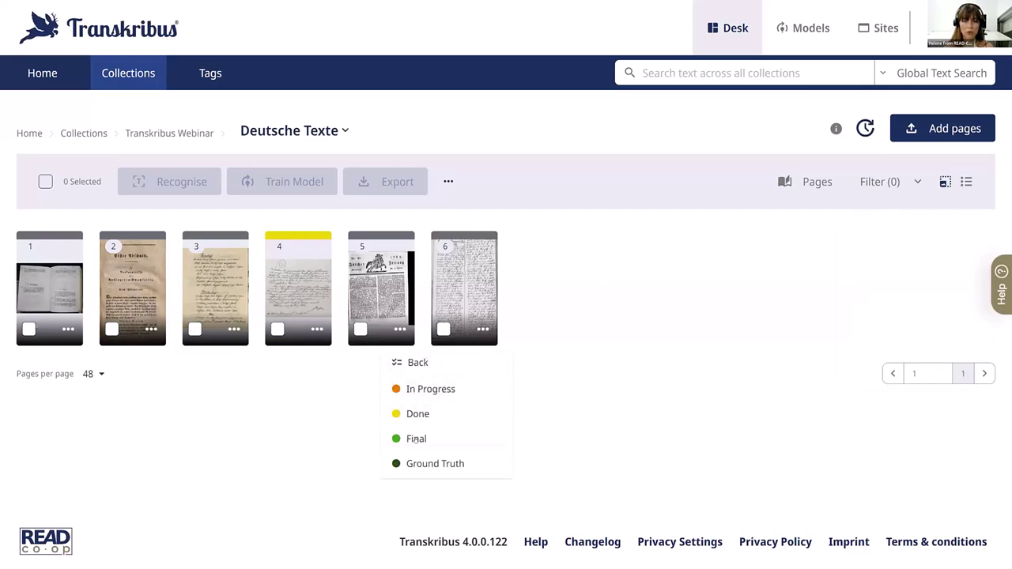
pyautogui.click(416, 440)
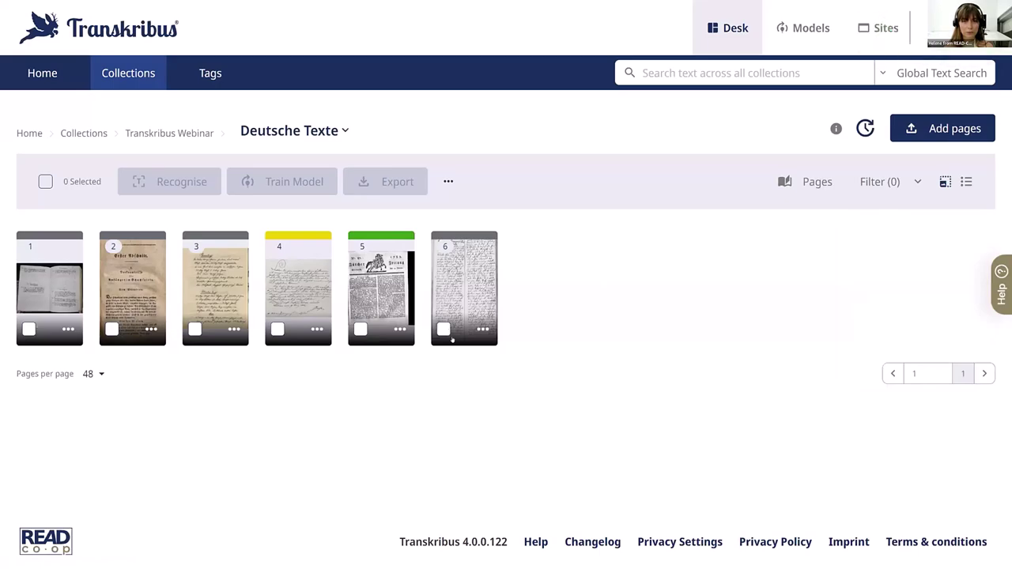
pyautogui.click(482, 329)
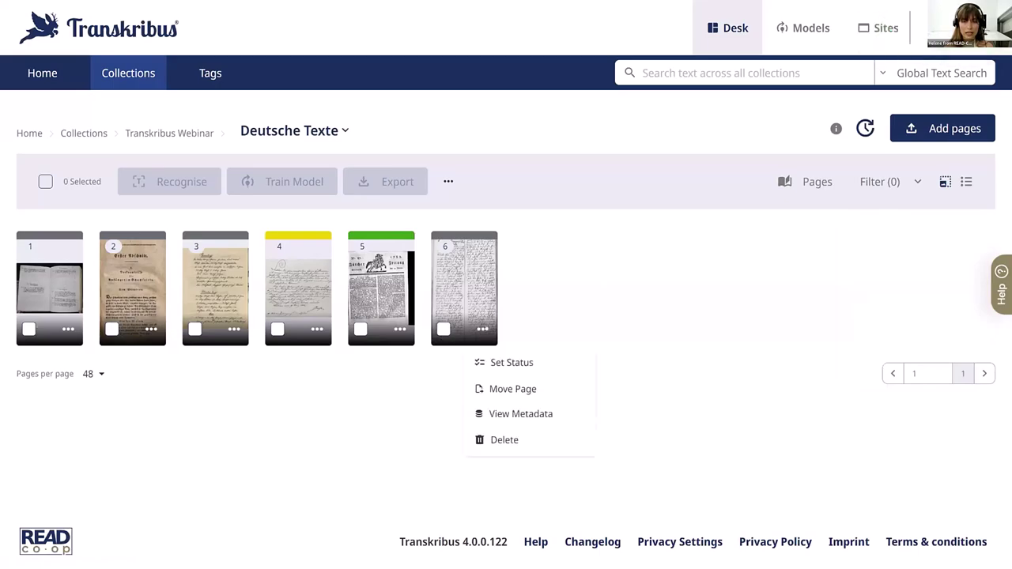
# Step: Return to the Transkribus Webinar collection and share the document Deutsche Texte with the collection Erste Sammlung
pyautogui.click(192, 132)
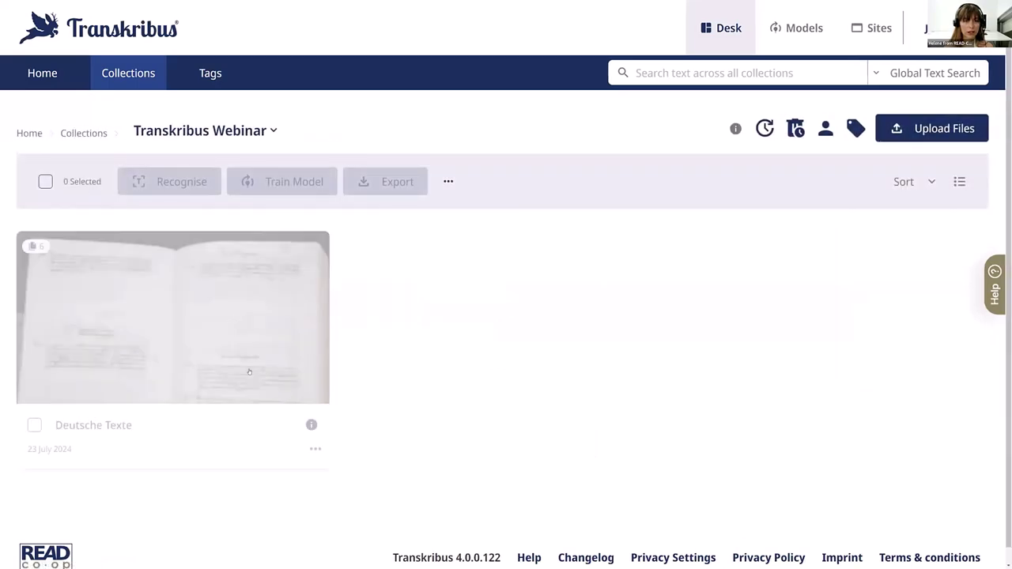
pyautogui.click(315, 448)
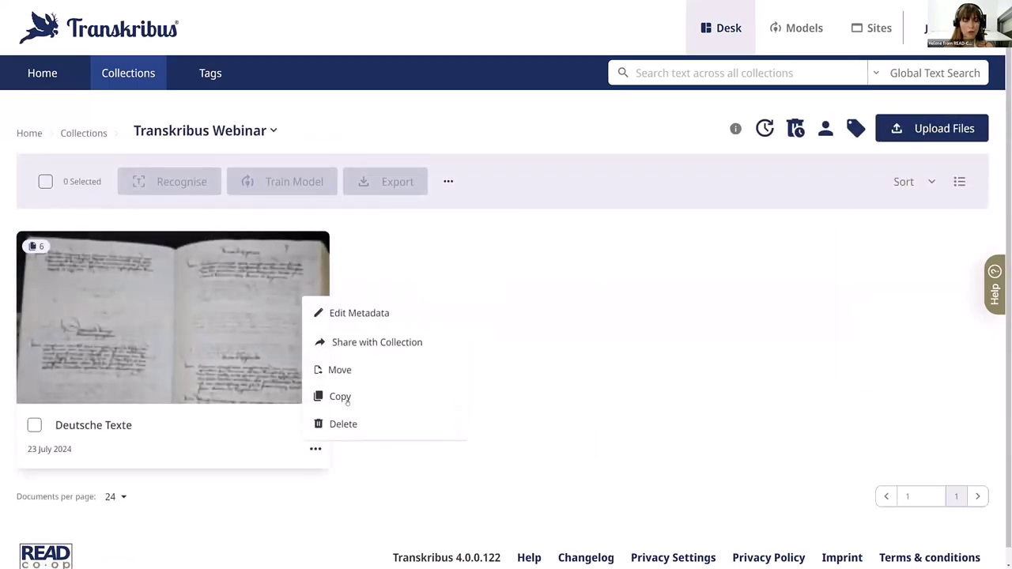
pyautogui.click(382, 343)
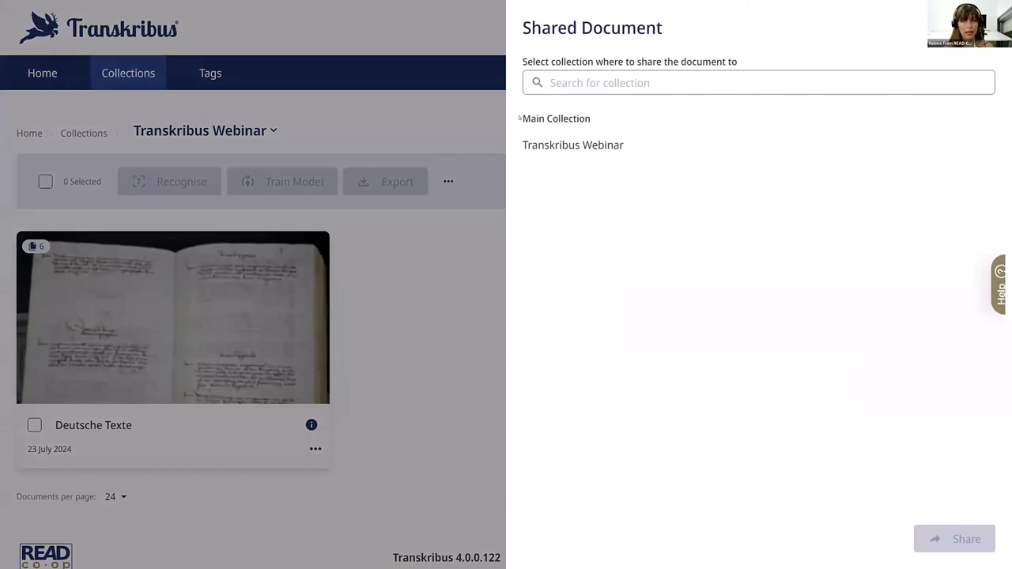
pyautogui.moveTo(523, 119); pyautogui.dragTo(597, 119)
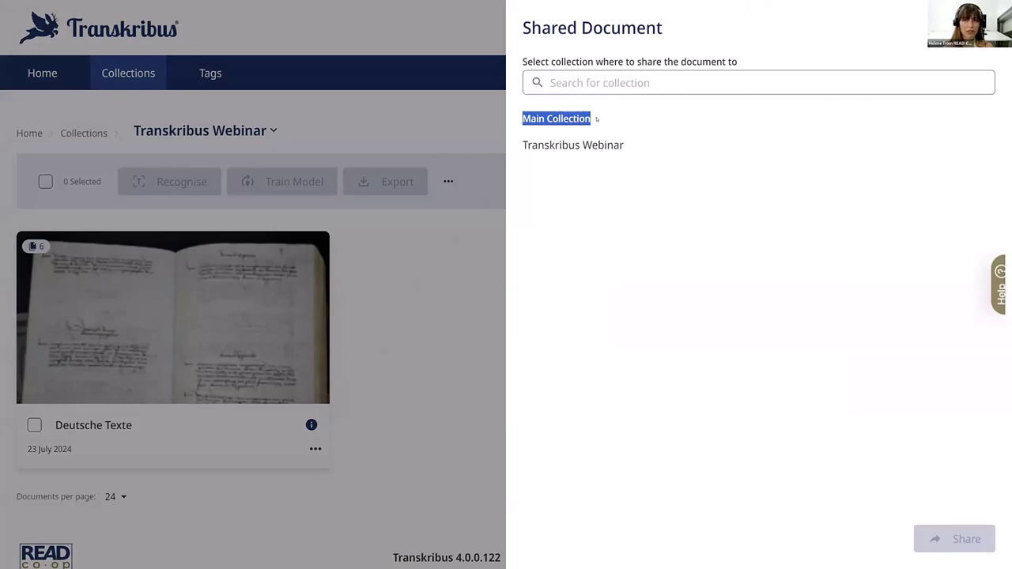
pyautogui.click(598, 83)
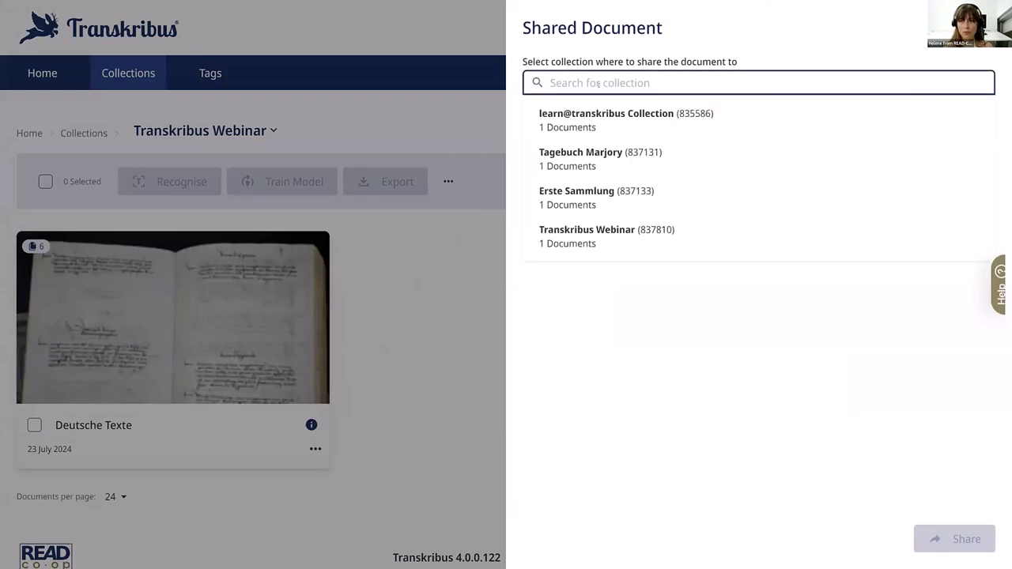
pyautogui.click(616, 196)
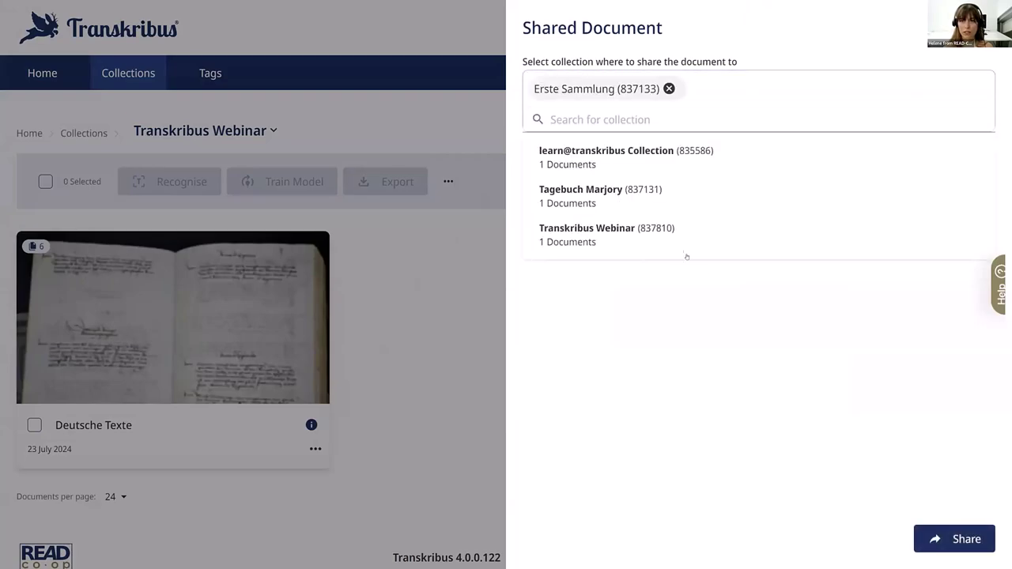
pyautogui.click(707, 276)
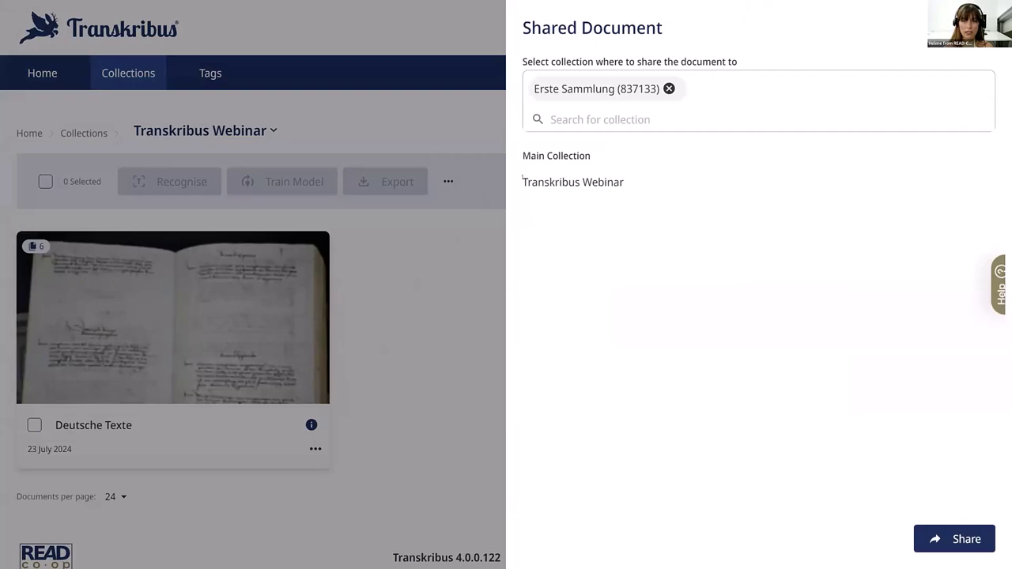
pyautogui.moveTo(523, 180); pyautogui.dragTo(637, 188)
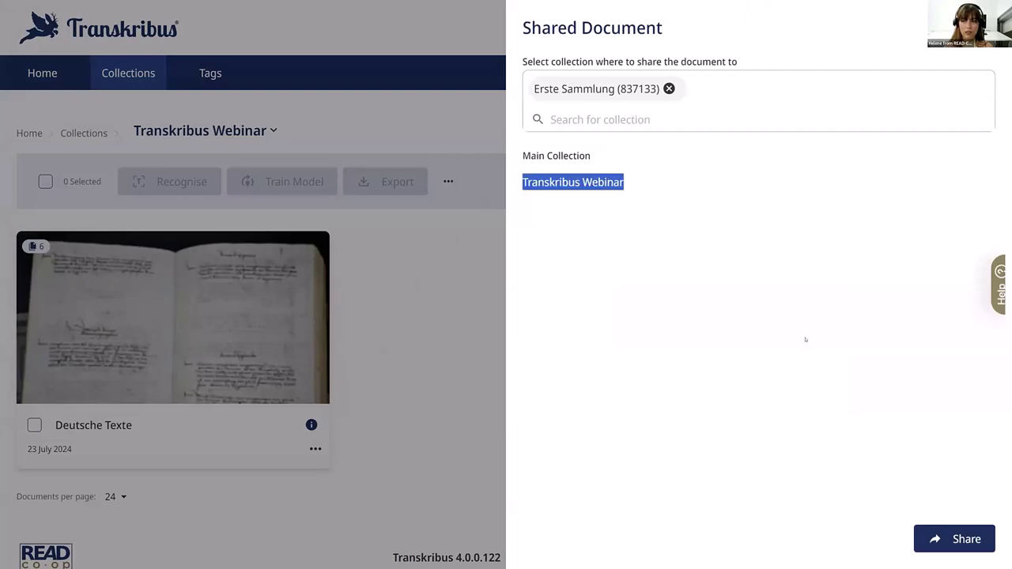
pyautogui.click(937, 541)
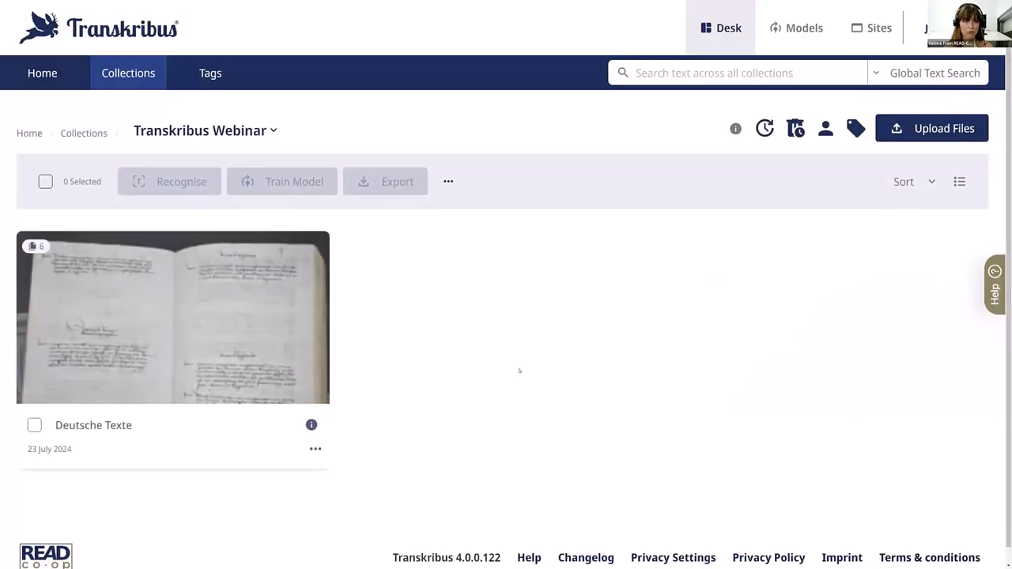
# Step: Check the collection Erste Sammlung for the shared document and return to the Transkribus Webinar collection
pyautogui.click(84, 132)
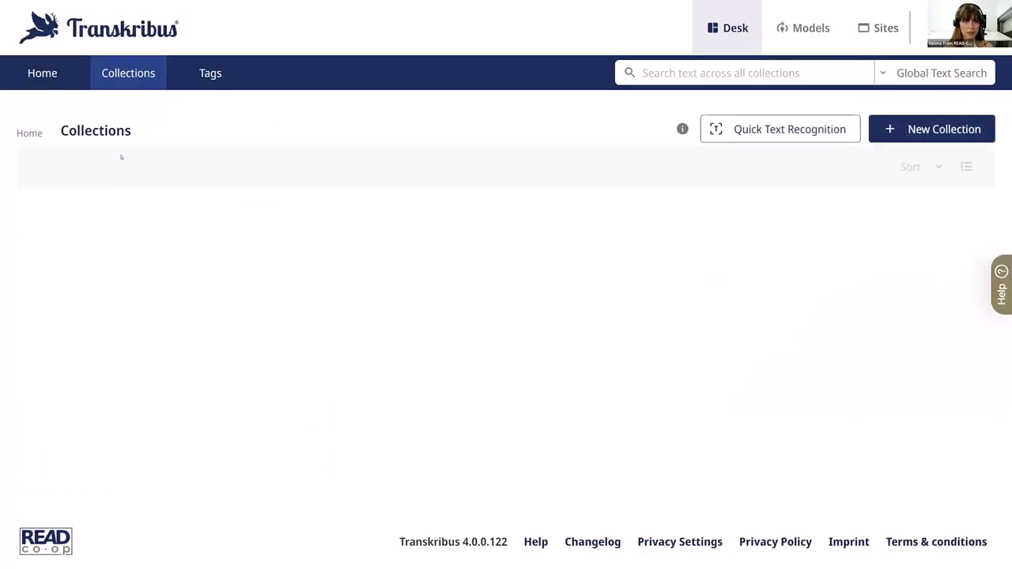
pyautogui.click(154, 363)
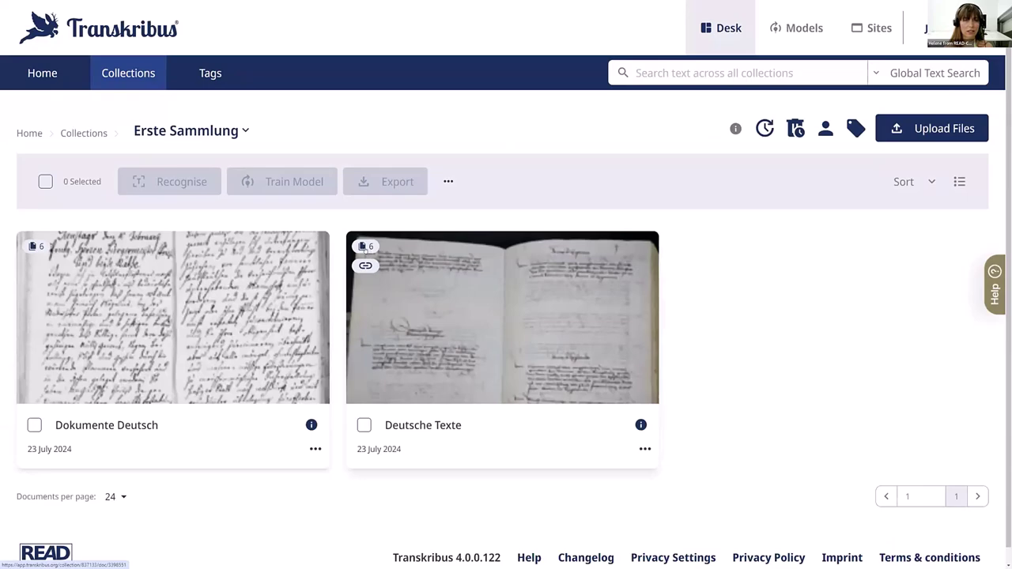
pyautogui.click(85, 135)
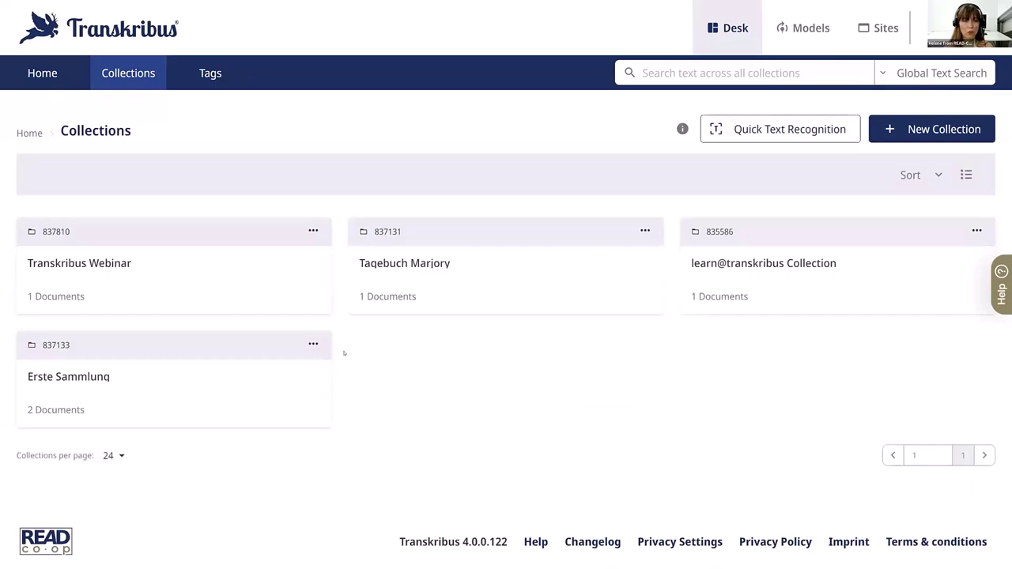
pyautogui.click(269, 283)
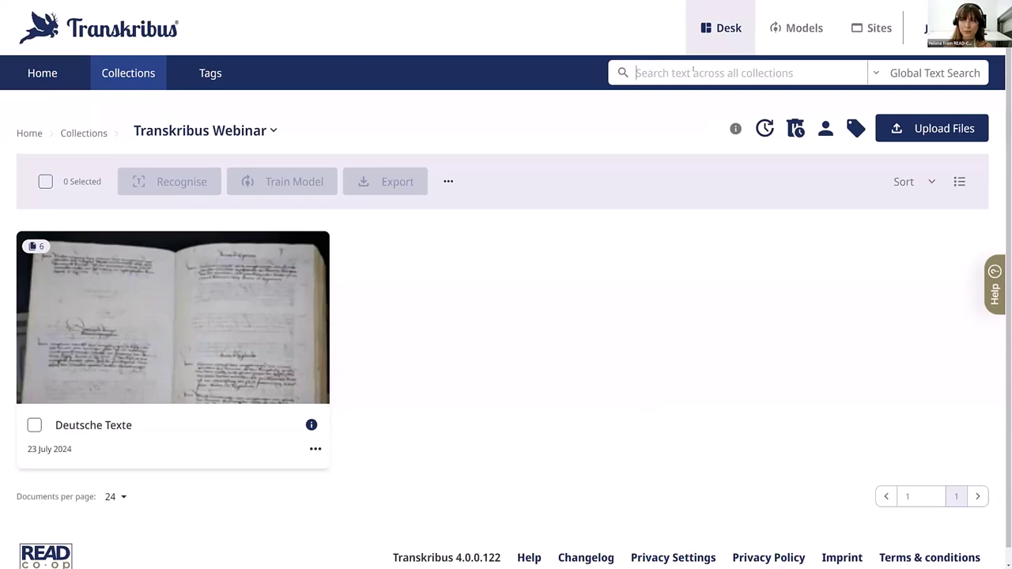
# Step: Search all collections for the letter addressee's surname, view the match on page 5 of Dokumente Deutsch and return to the results
pyautogui.click(889, 74)
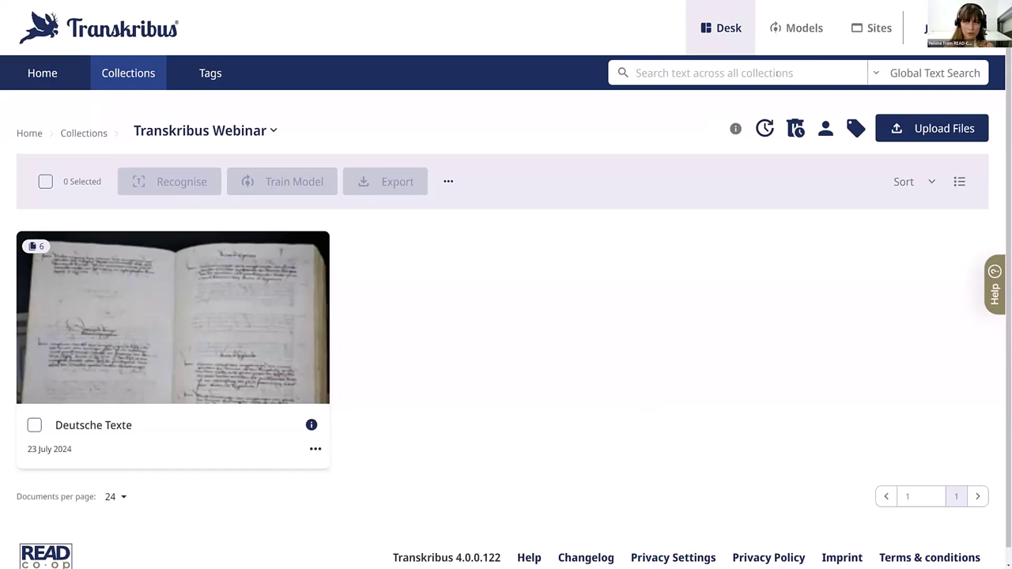
pyautogui.write('hoffmann')
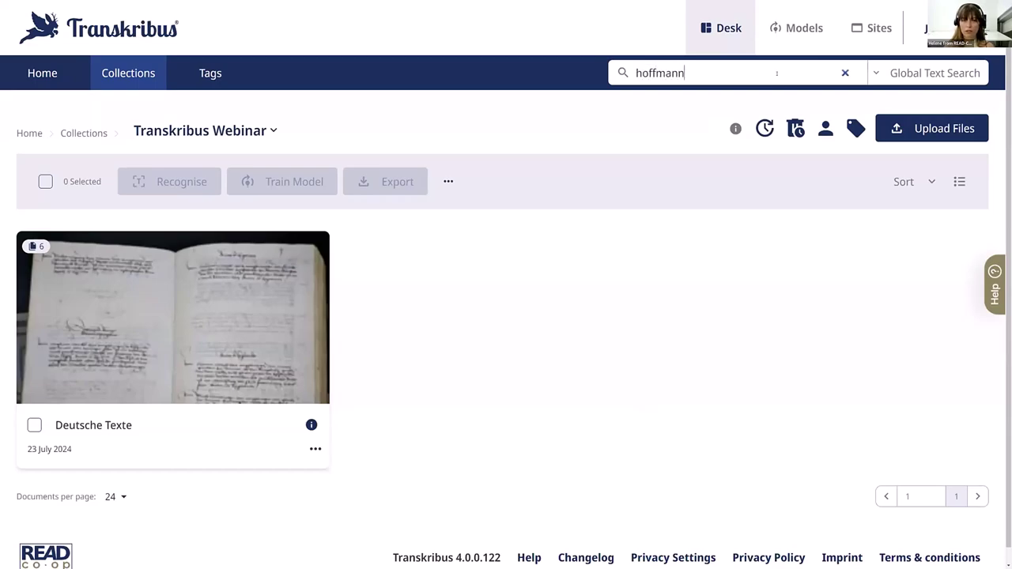
pyautogui.press('Return')
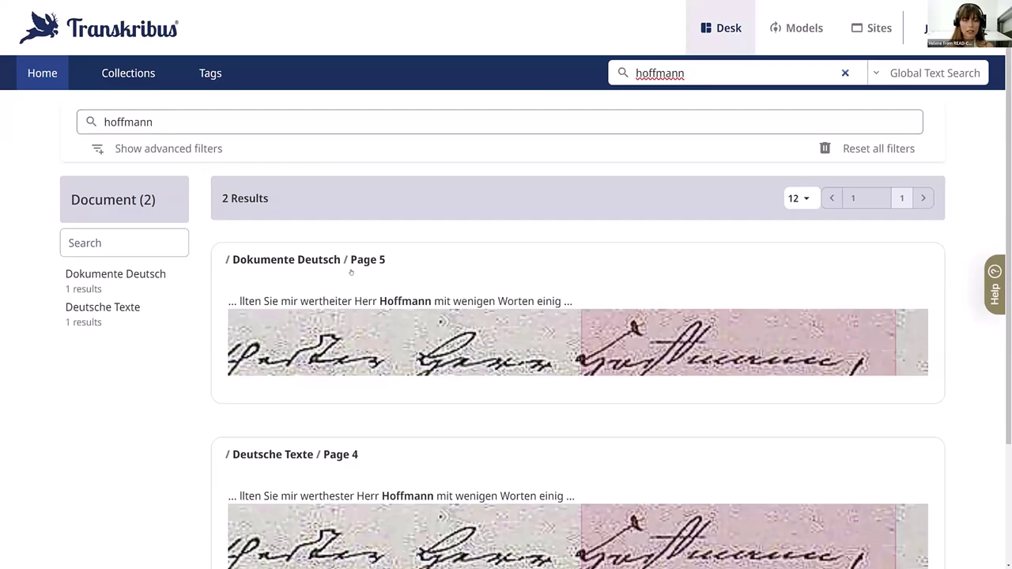
pyautogui.scroll(-1, 351, 274)
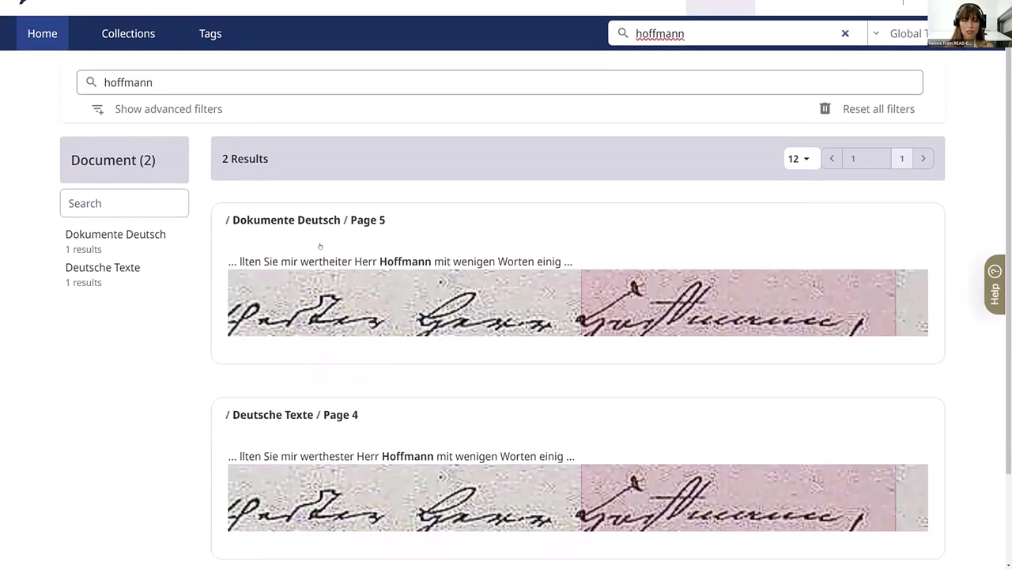
pyautogui.scroll(-1, 407, 271)
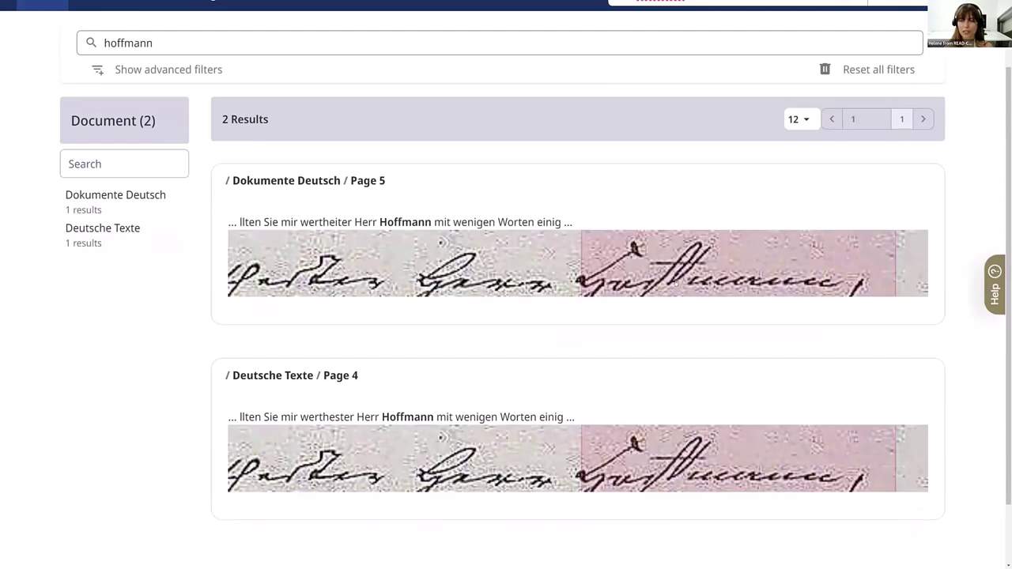
pyautogui.click(457, 246)
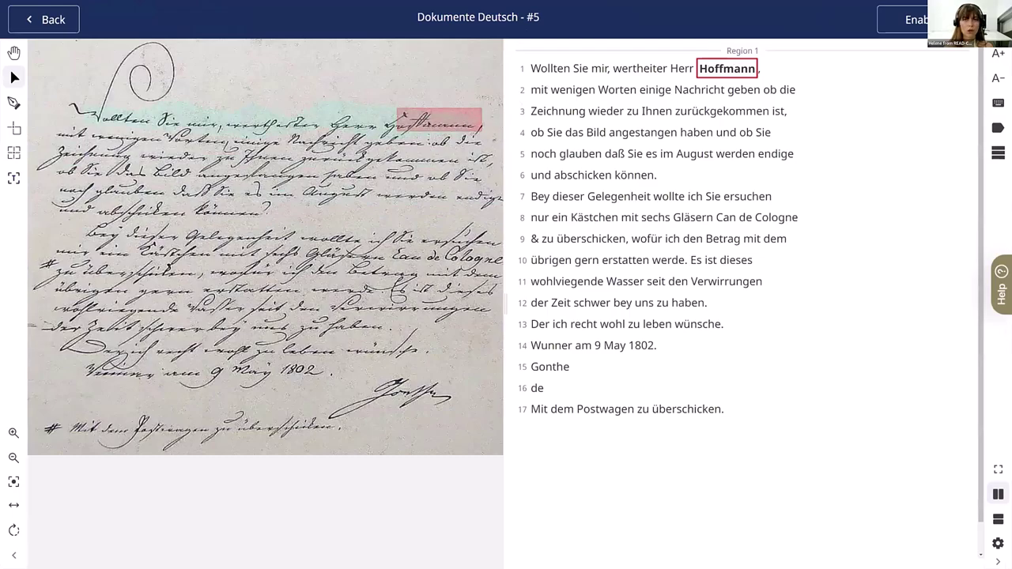
pyautogui.click(48, 21)
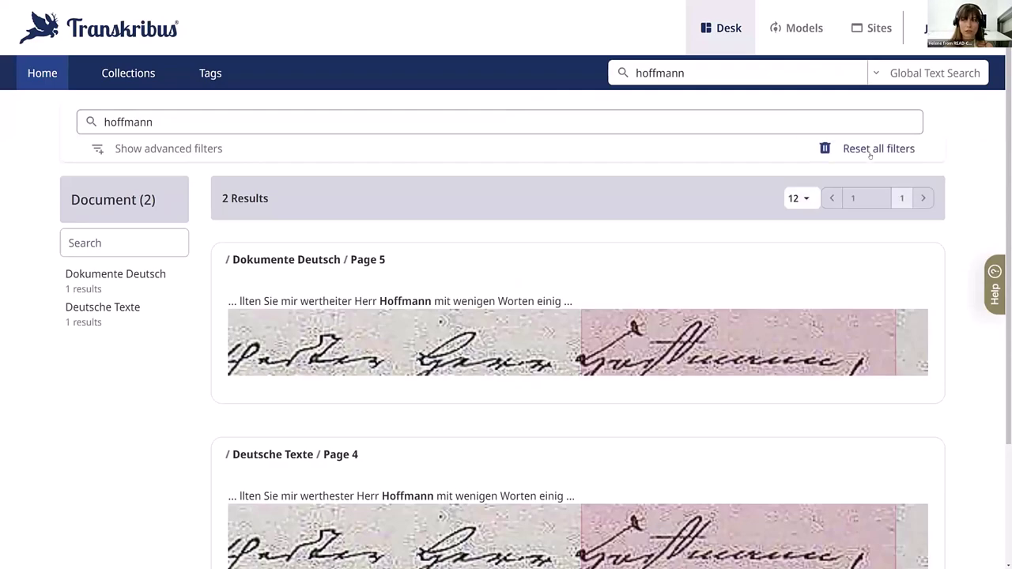
# Step: Clear the search terms and reopen the document Deutsche Texte in the Transkribus Webinar collection
pyautogui.doubleClick(680, 73)
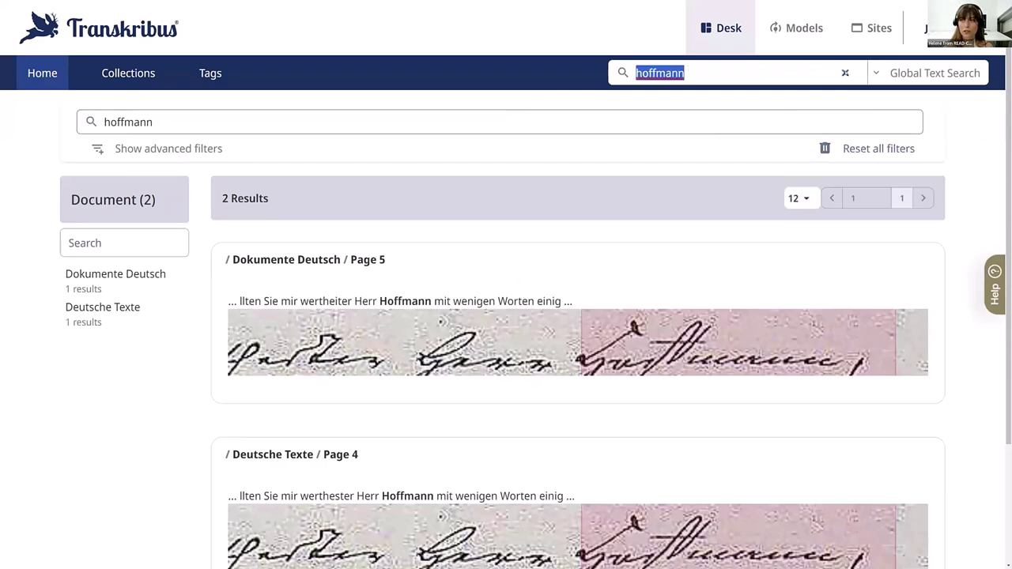
pyautogui.press('BackSpace')
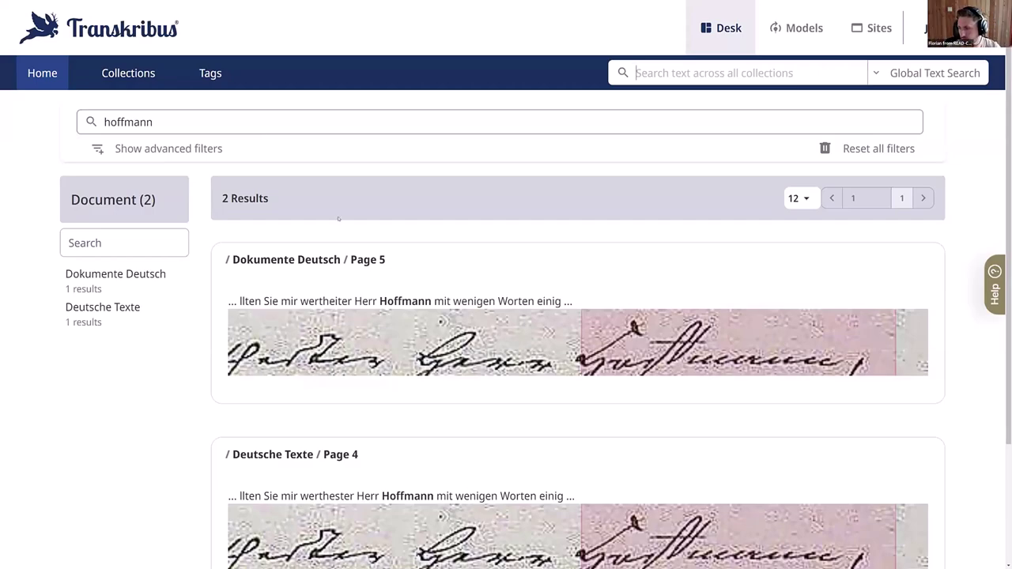
pyautogui.click(908, 121)
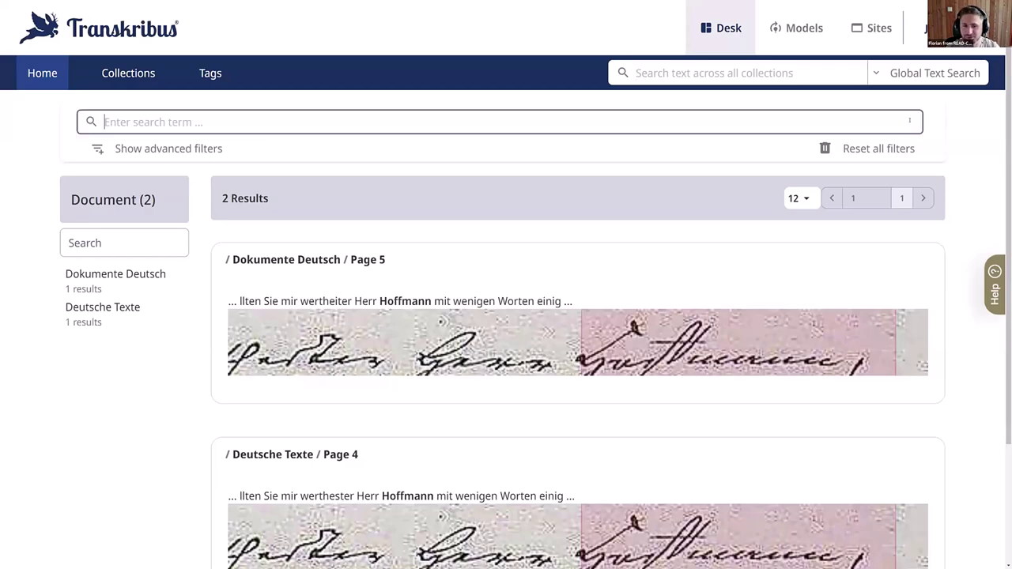
pyautogui.click(120, 72)
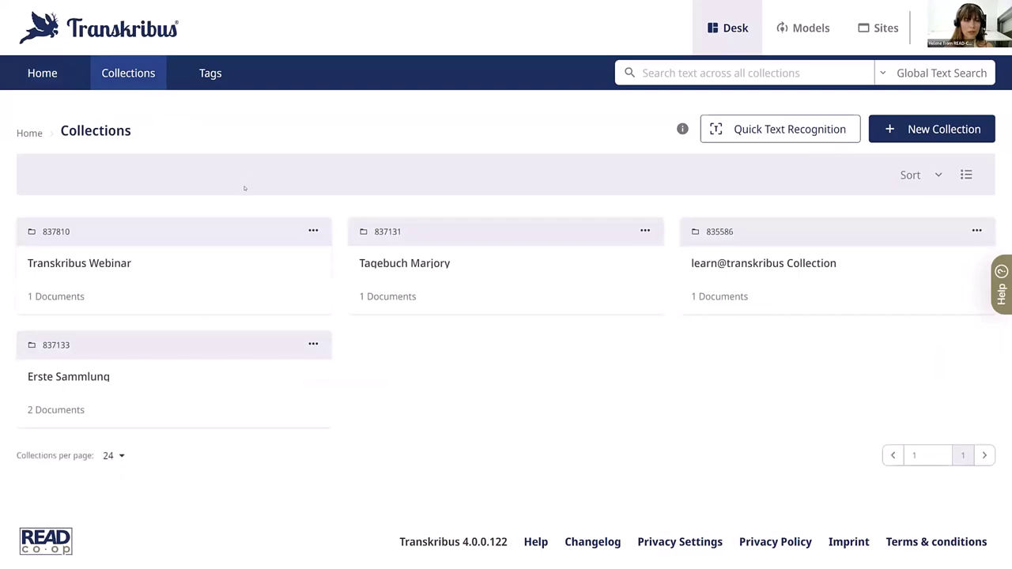
pyautogui.click(227, 288)
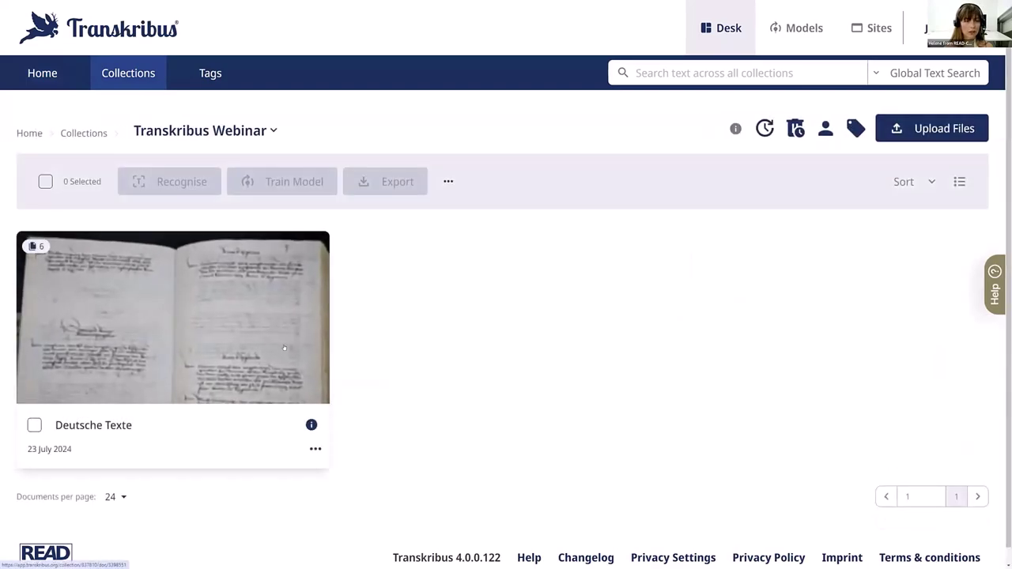
pyautogui.click(284, 347)
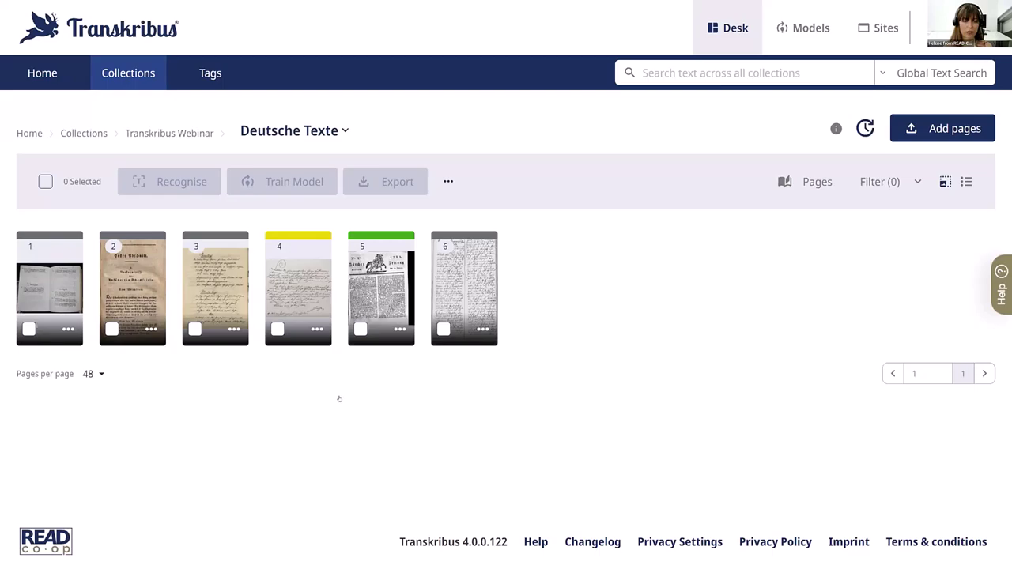
# Step: Open the export settings for pages 4 and 5 of Deutsche Texte and look through the available export types
pyautogui.click(278, 329)
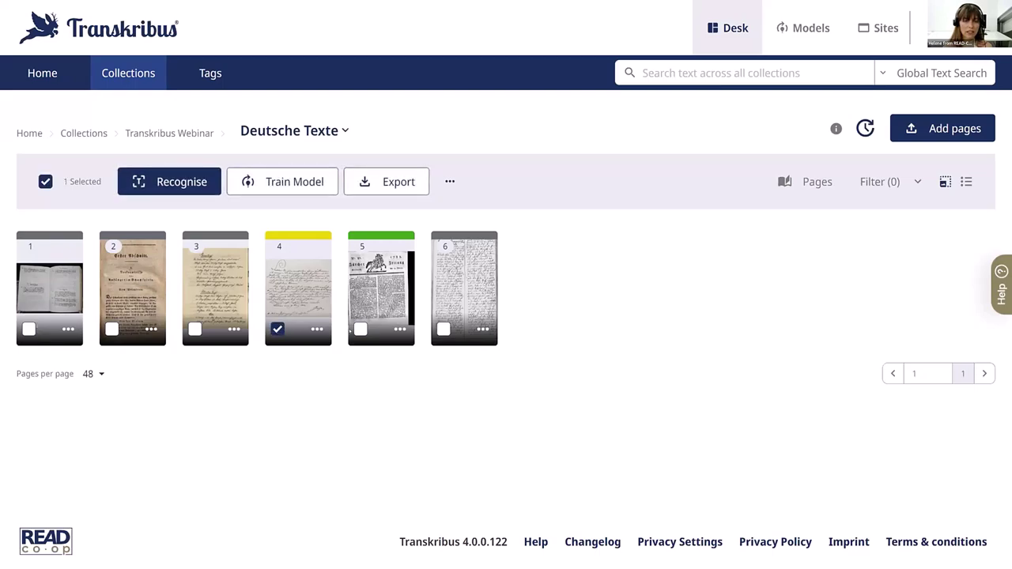
pyautogui.click(360, 329)
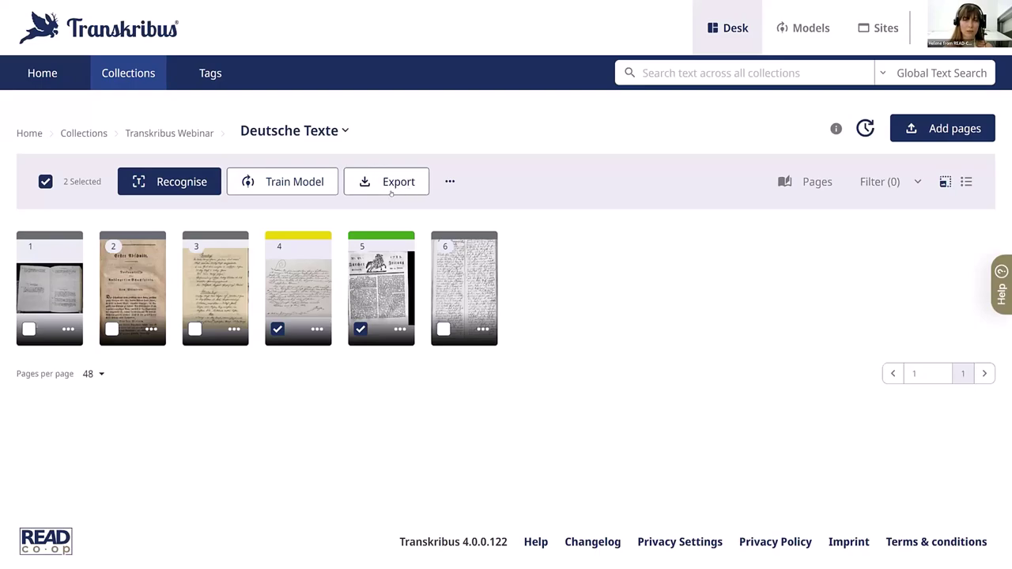
pyautogui.click(390, 184)
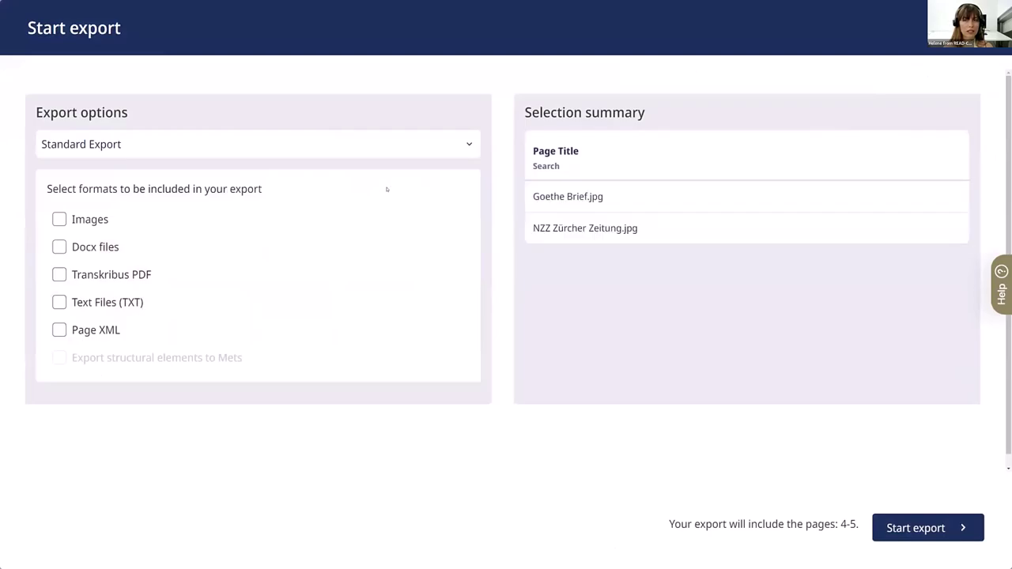
pyautogui.click(125, 154)
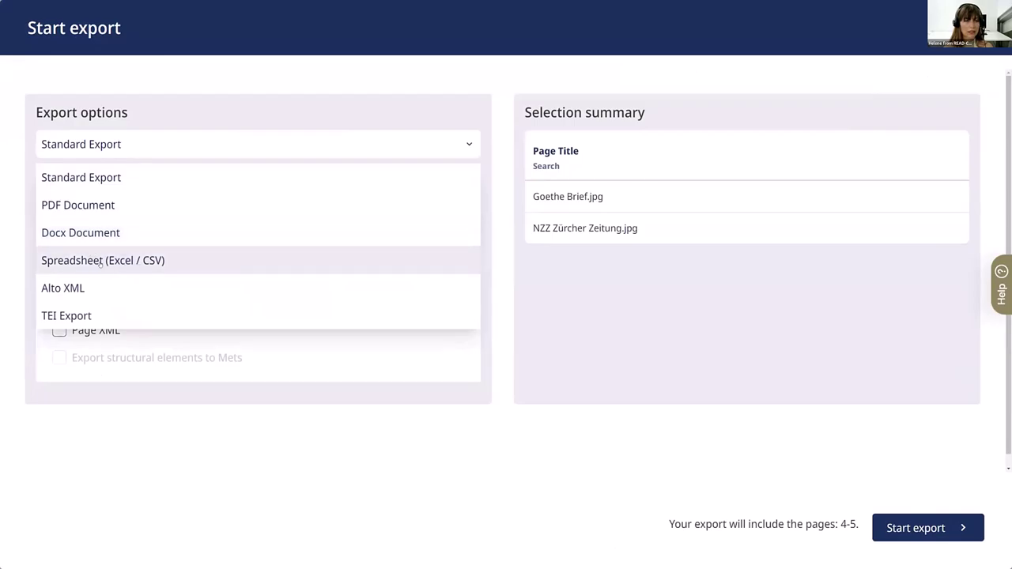
pyautogui.click(33, 265)
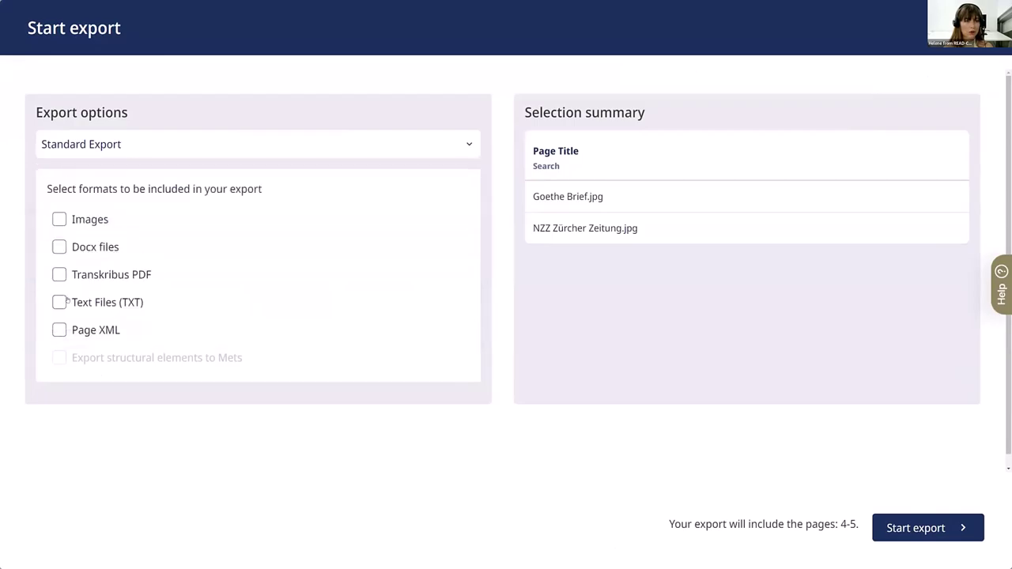
# Step: Review the tag export options, start a Standard Export of both pages as Transkribus PDF and dismiss the server jobs list
pyautogui.click(57, 275)
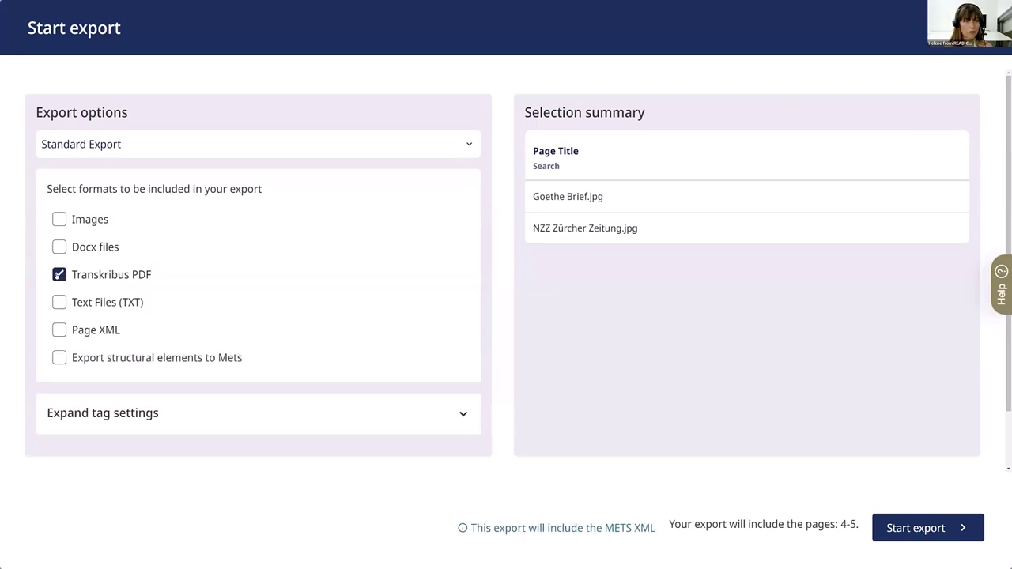
pyautogui.click(464, 413)
pyautogui.scroll(-1, 414, 361)
pyautogui.scroll(-1, 414, 363)
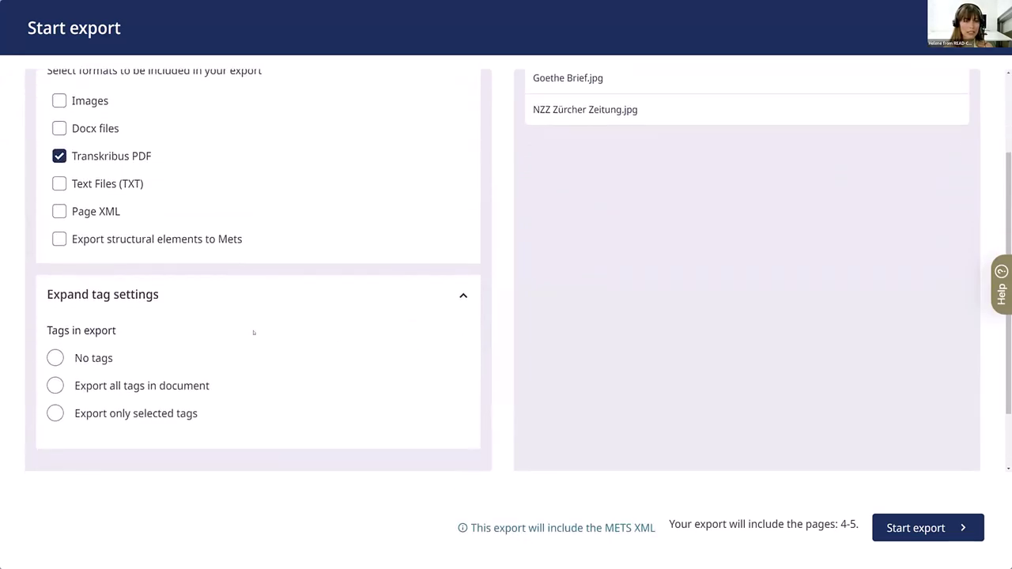
pyautogui.click(469, 298)
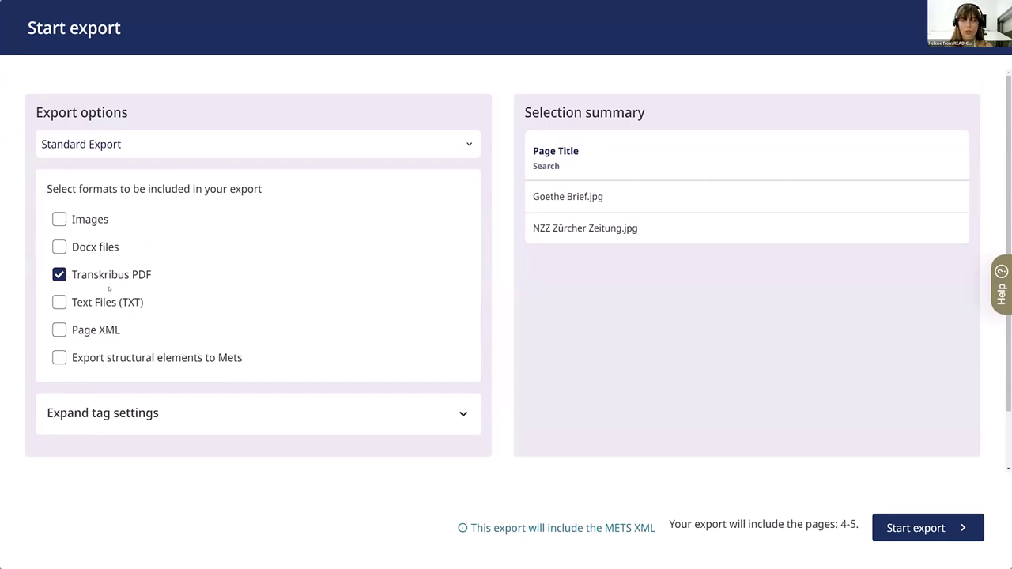
pyautogui.click(934, 535)
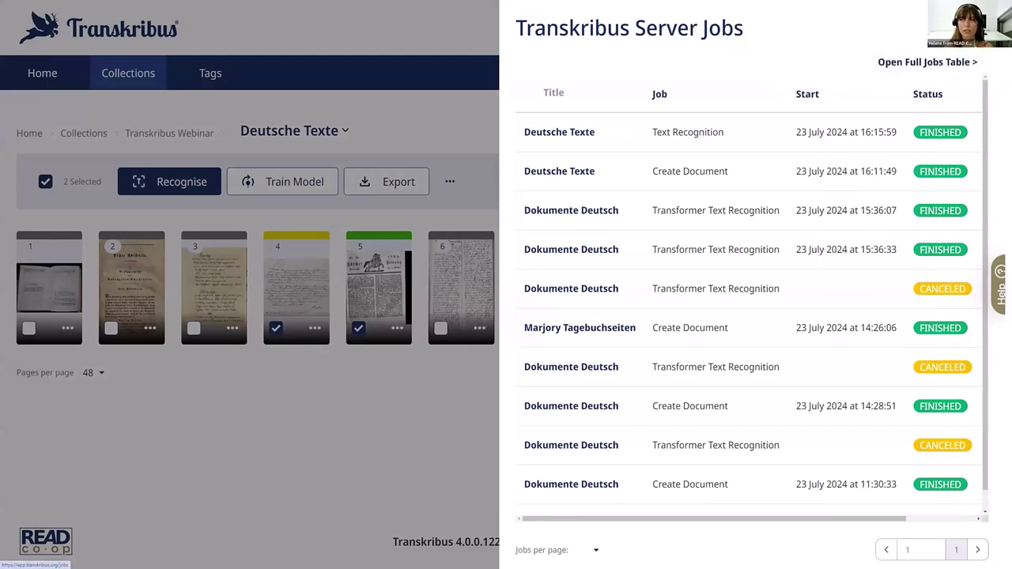
pyautogui.press('Escape')
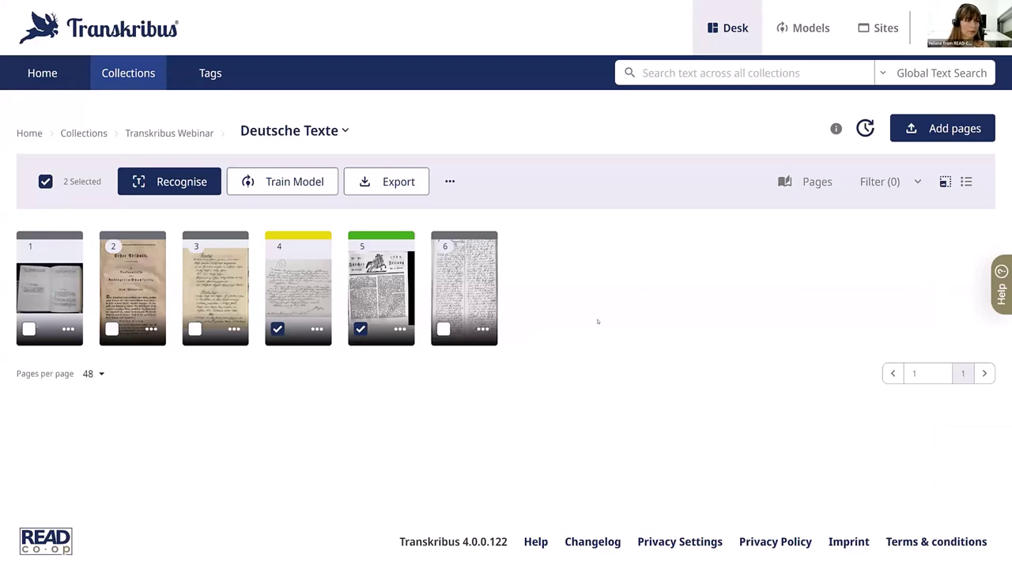
# Step: Deselect pages 5 and 4 so that no page of the document is selected
pyautogui.click(360, 329)
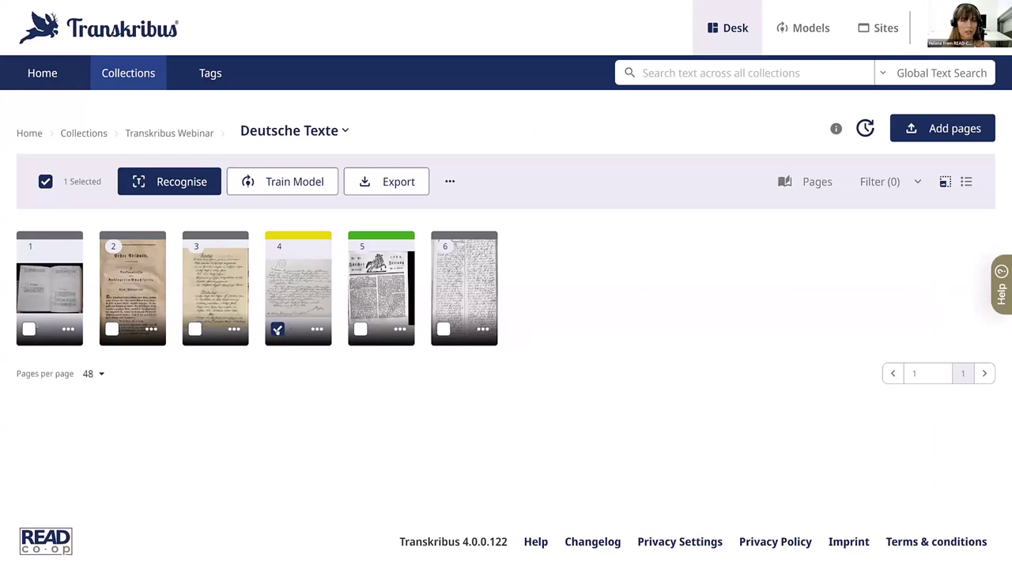
pyautogui.click(278, 330)
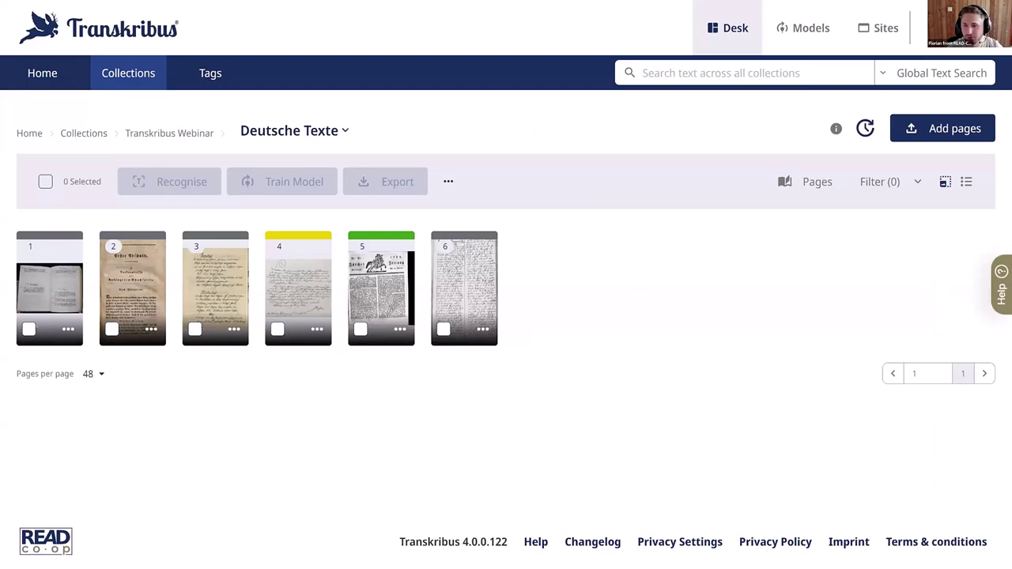
pyautogui.click(276, 330)
pyautogui.click(276, 330)
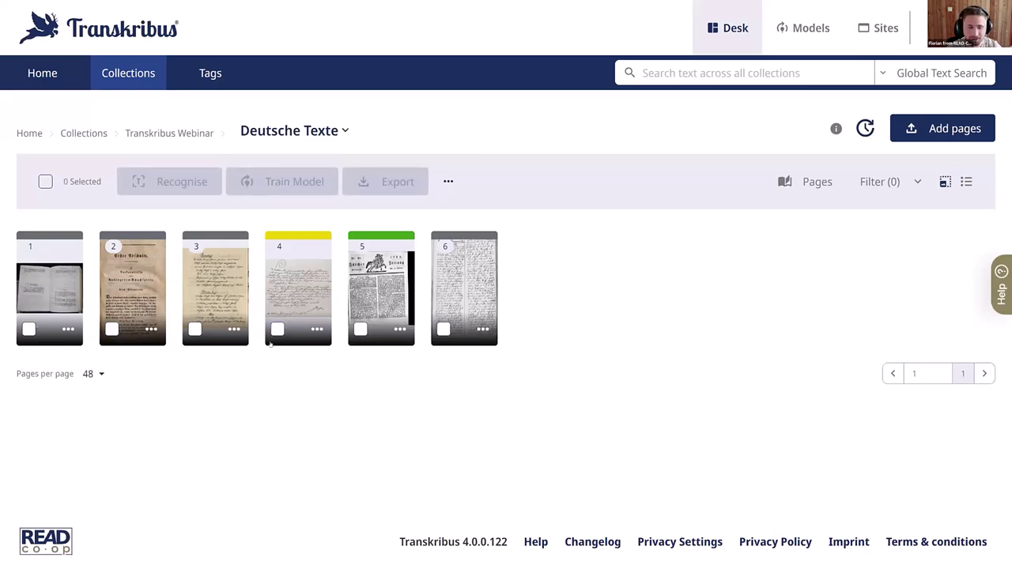
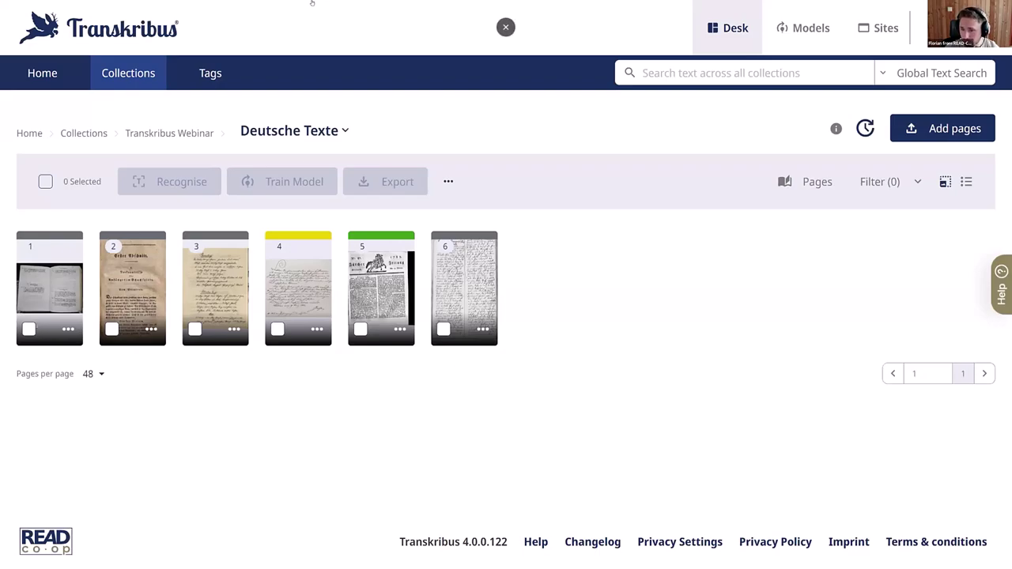
# Step: Switch to the Google Slides presentation and start the slideshow at the slide Training: Arbeitsablauf
pyautogui.click(508, 28)
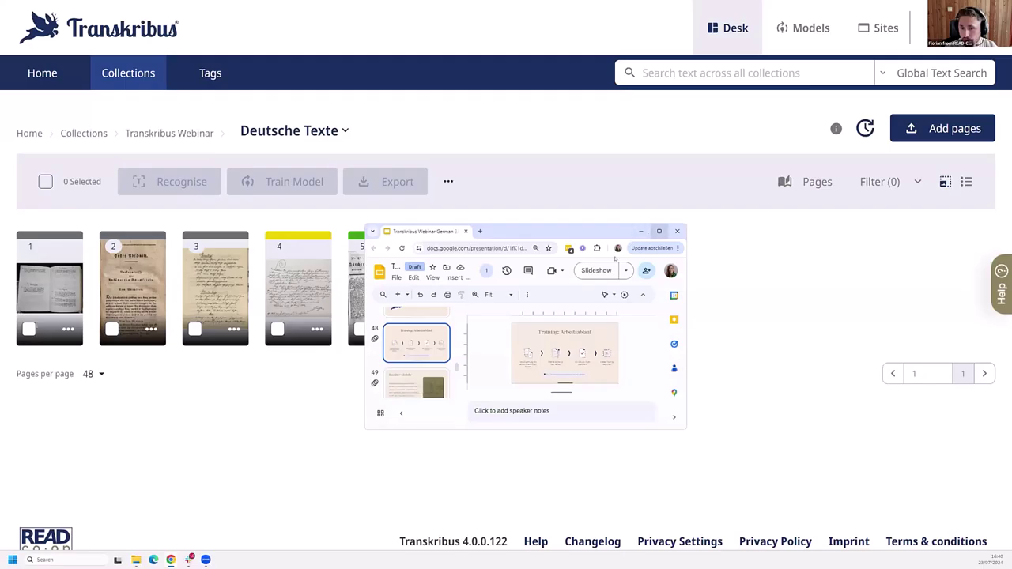
pyautogui.click(595, 280)
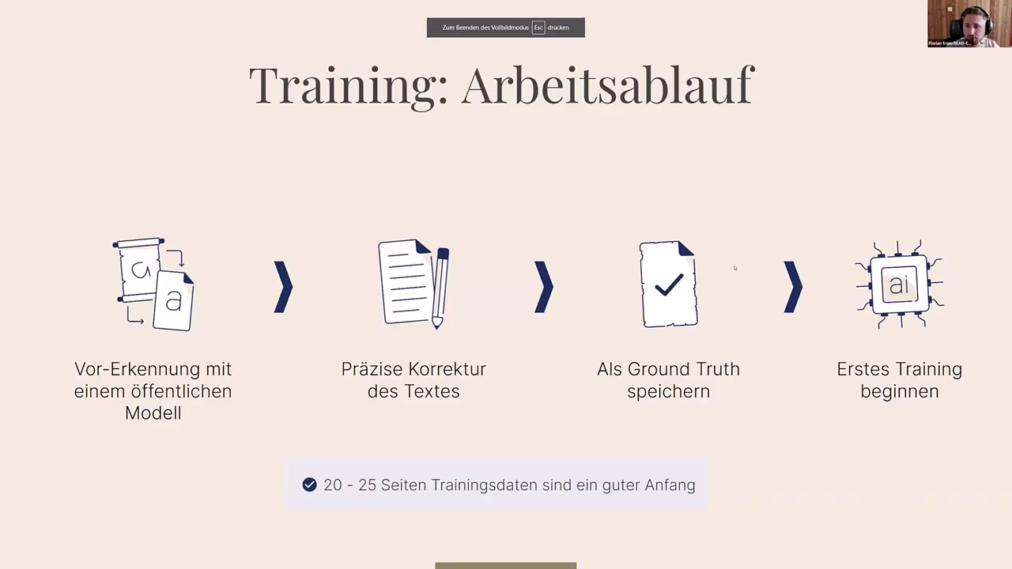